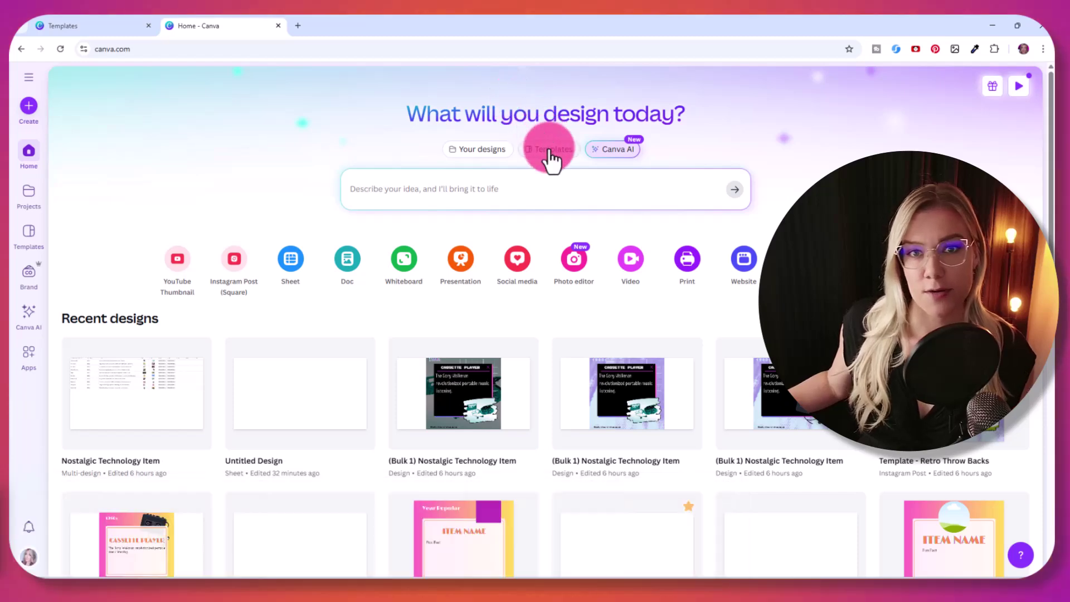
Browse the social media templates for Instagram posts.
left_click(550, 151)
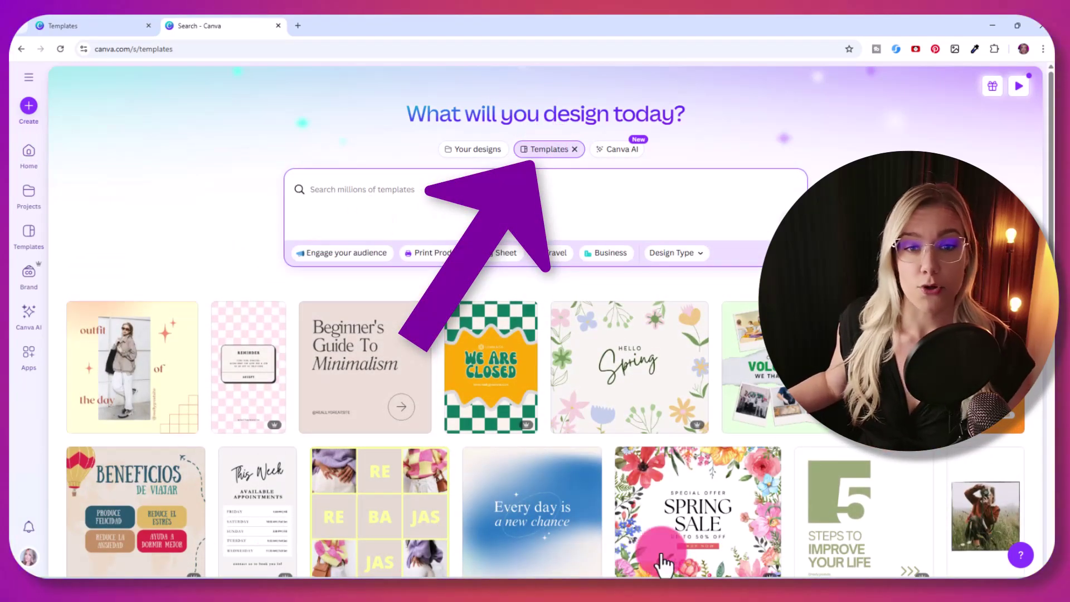
scroll(645, 411, "down", 1)
left_click(29, 241)
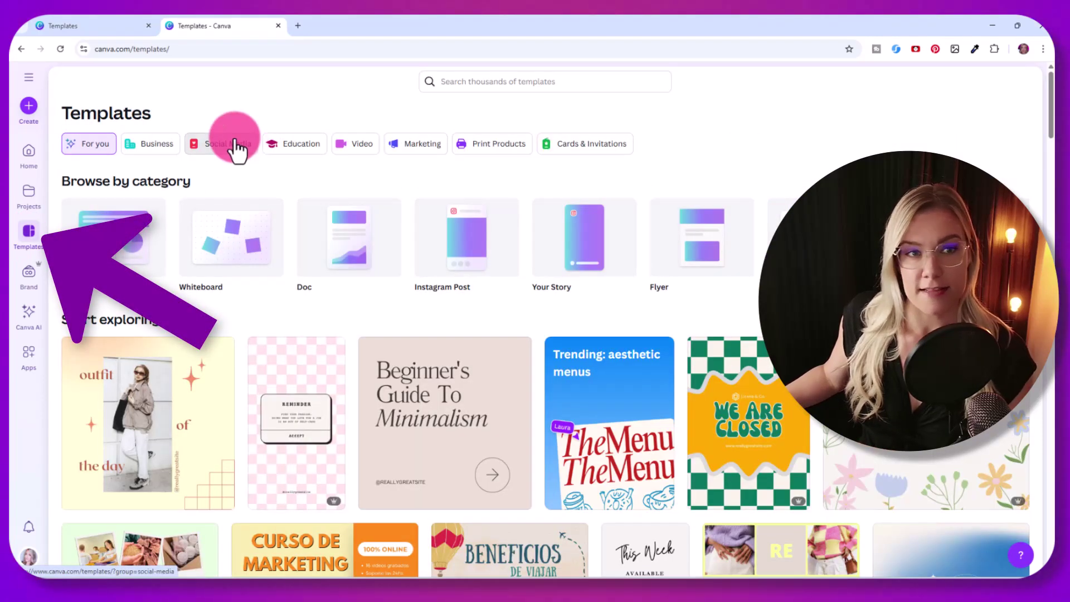
left_click(237, 146)
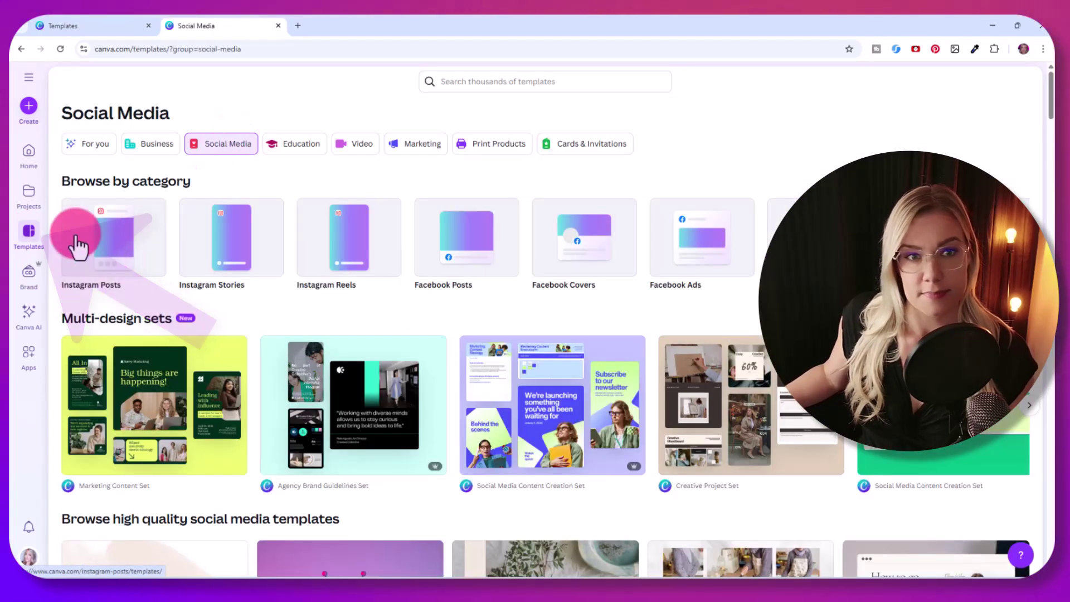
left_click(111, 258)
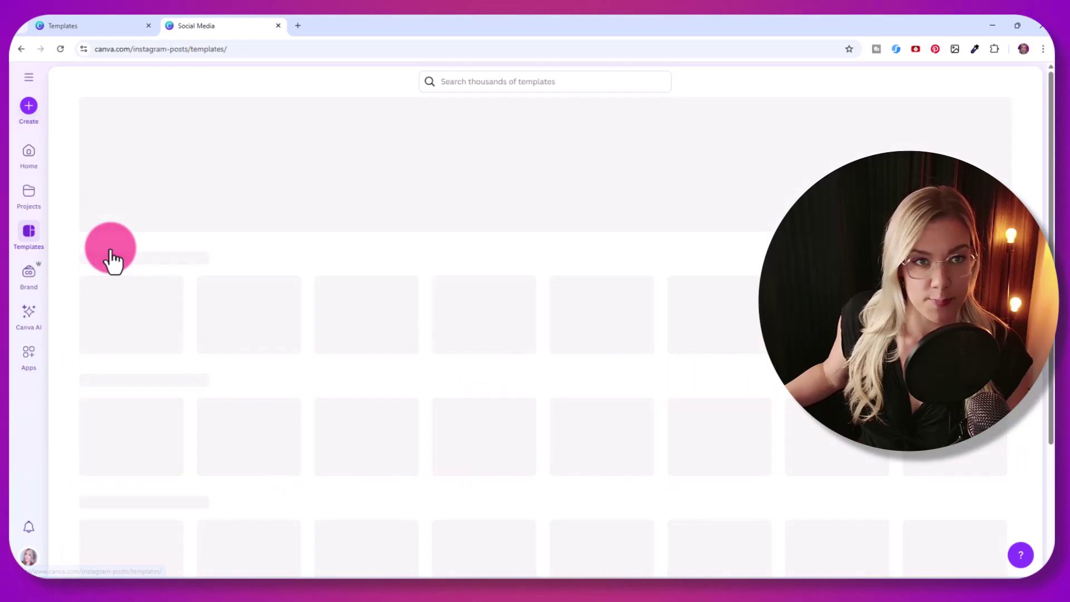
scroll(957, 458, "down", 2)
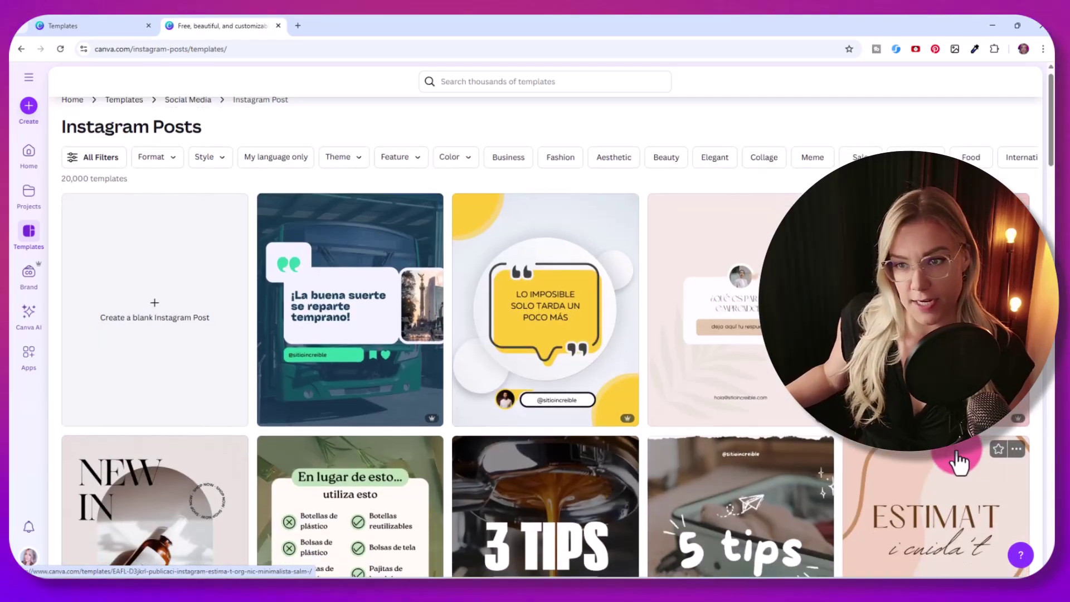
Start customizing the "Orange 90's Nostalgia Fashion Instagram Post" template.
left_click(50, 25)
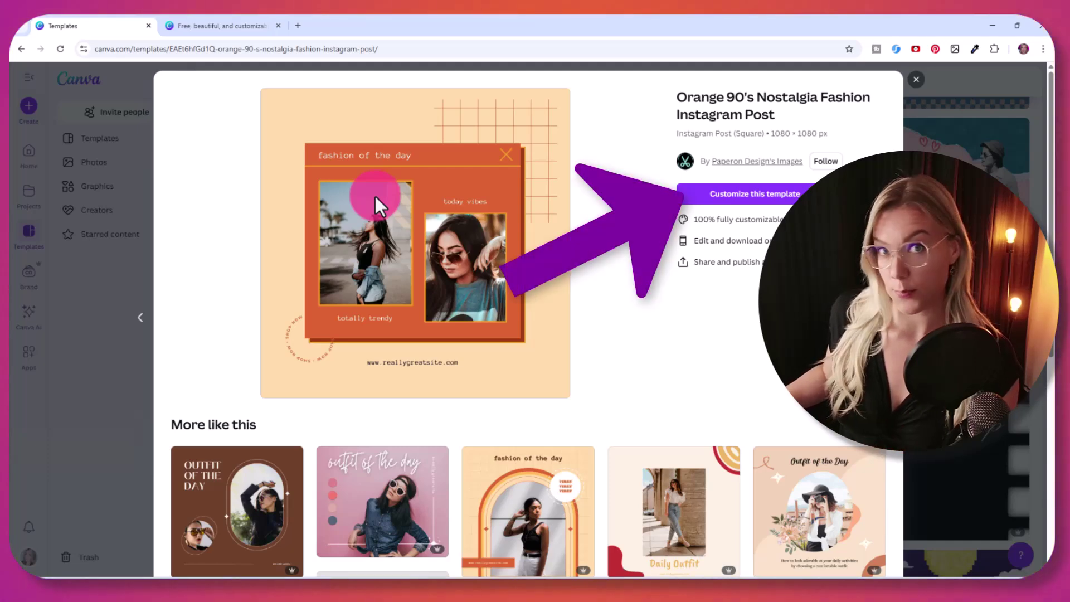
left_click(699, 196)
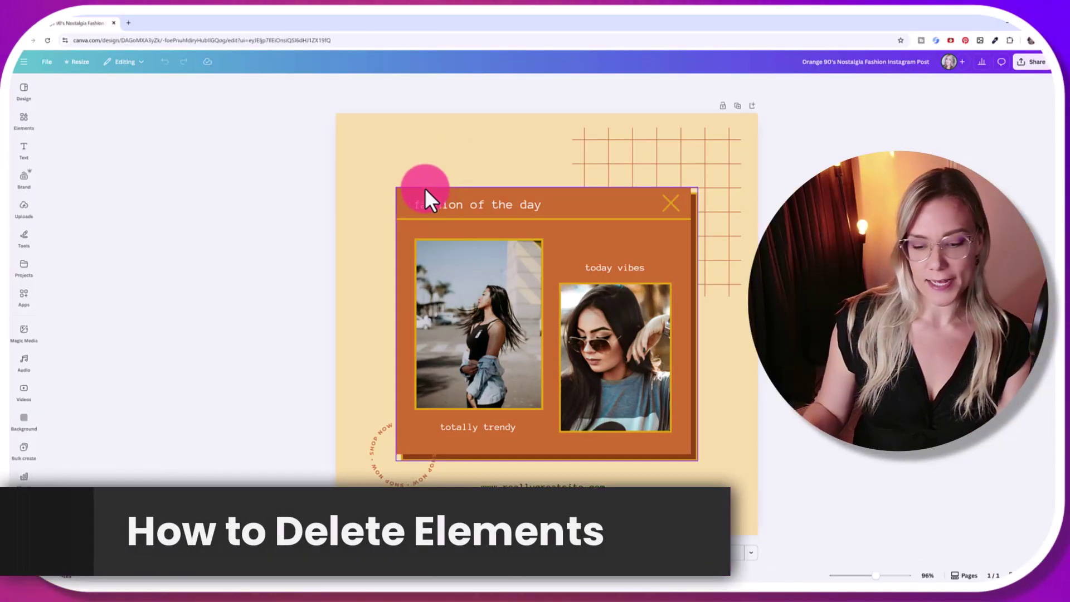
Delete the circular "shop now" text and the "totally trendy" caption from the design.
left_click(379, 450)
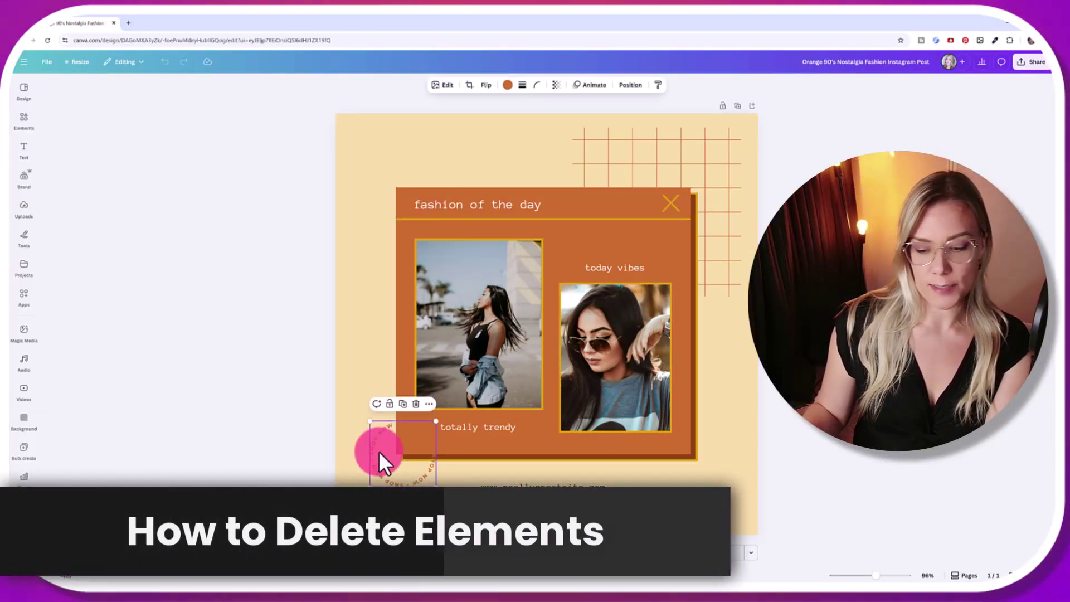
key("Delete")
left_click(436, 424)
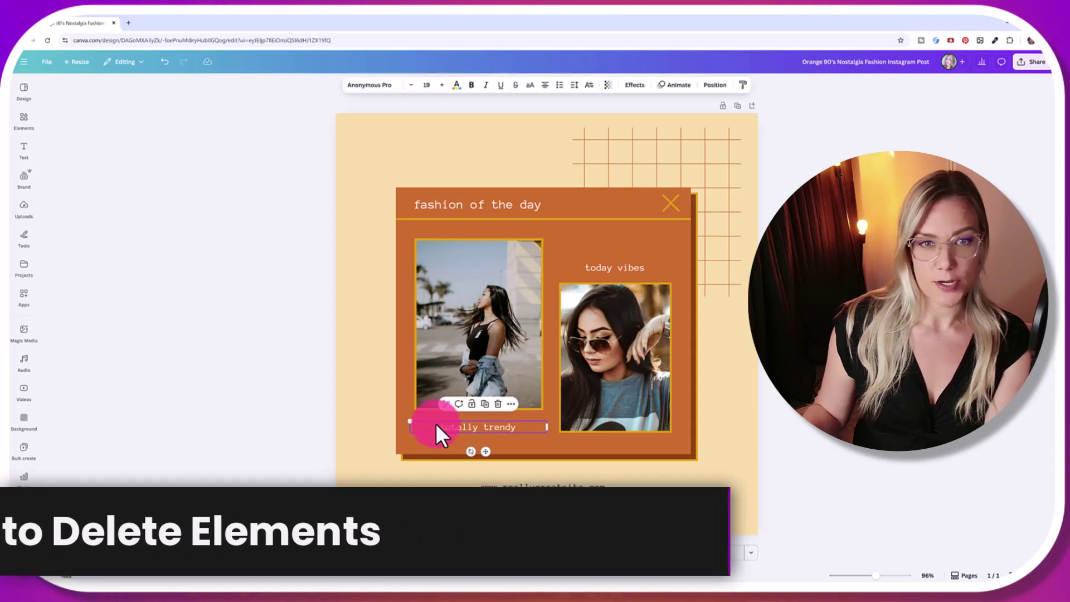
key("Delete")
Delete both fashion photos together with their picture frames from the orange window graphic.
left_click(594, 308)
key("Delete")
left_click(477, 299)
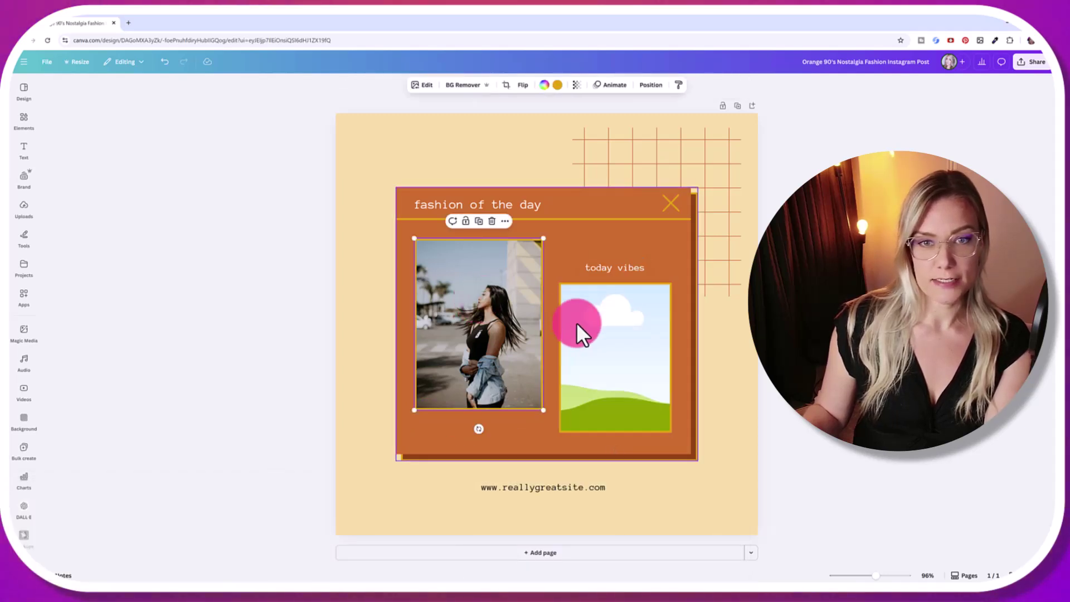
key("Delete")
left_click(577, 324)
key("Delete")
left_click(525, 313)
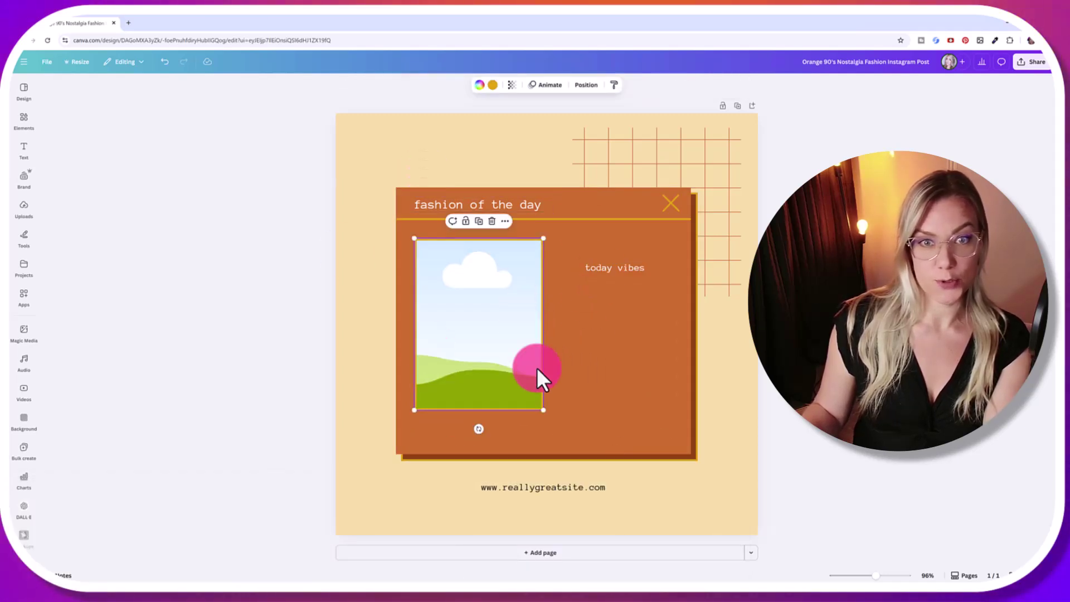
key("Delete")
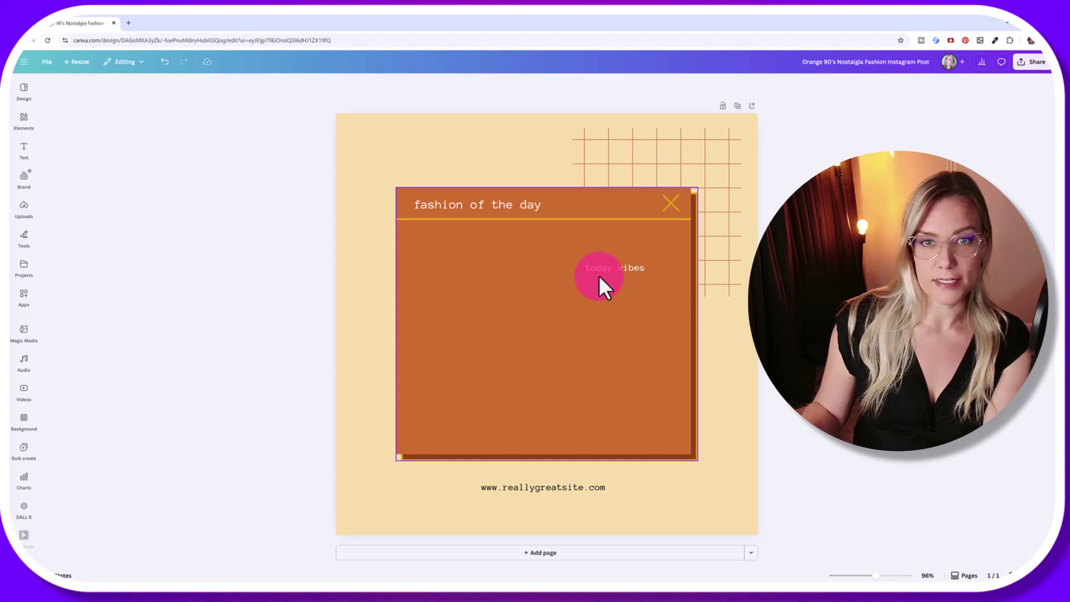
Recolor the window graphic with a pink shadow and black body, and make its header line pink.
left_click(514, 292)
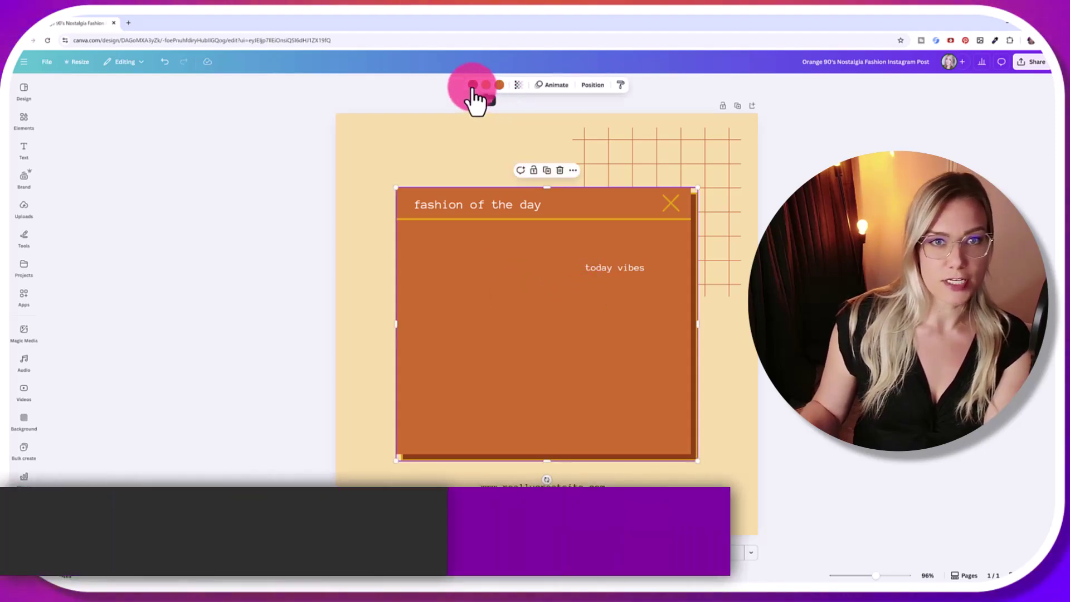
left_click(473, 85)
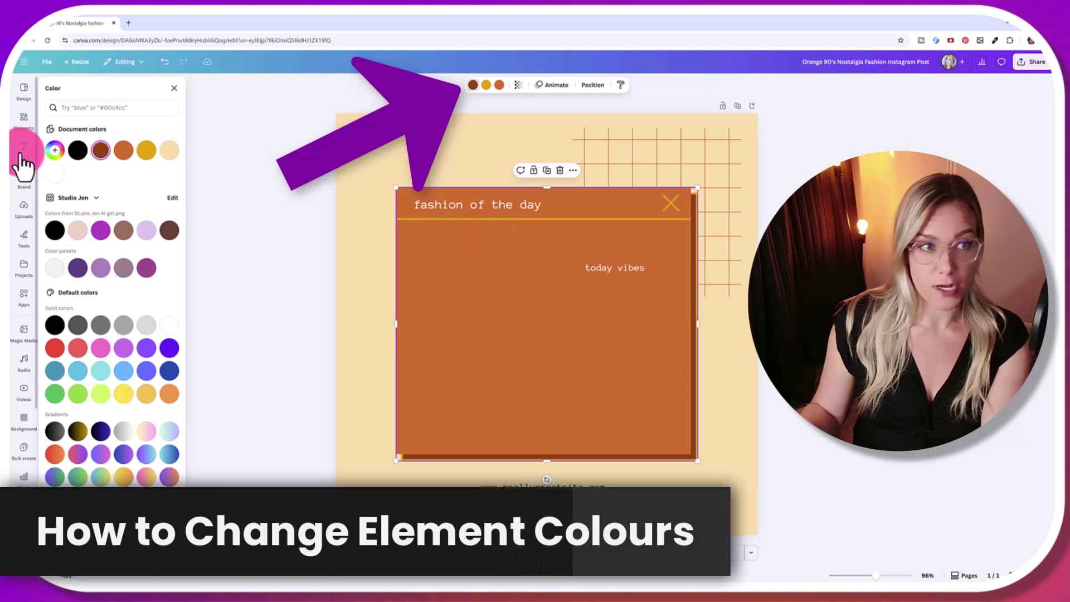
left_click(77, 150)
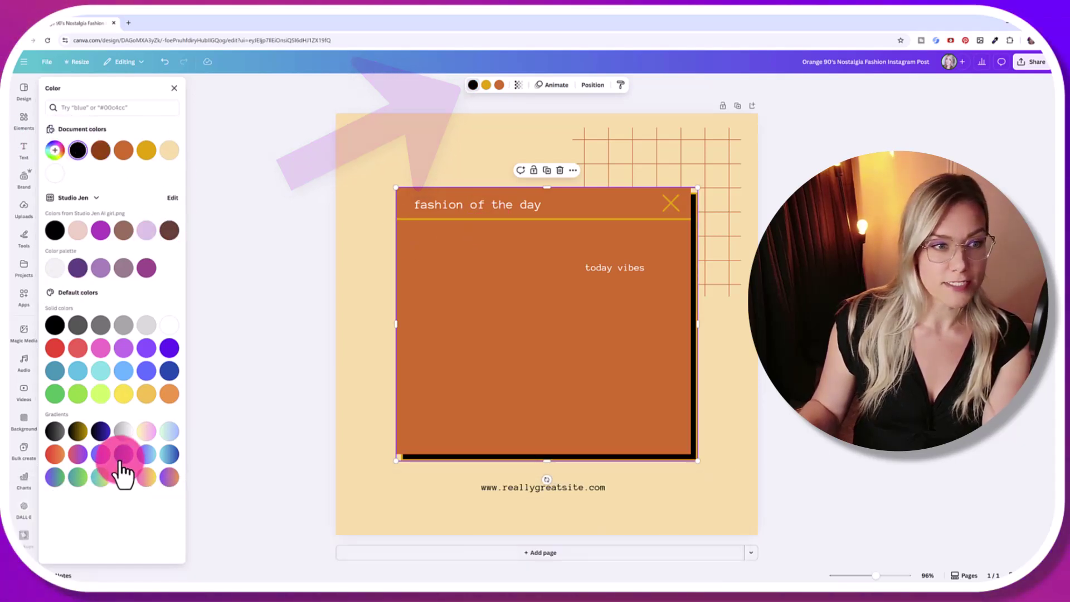
left_click(100, 347)
left_click(78, 150)
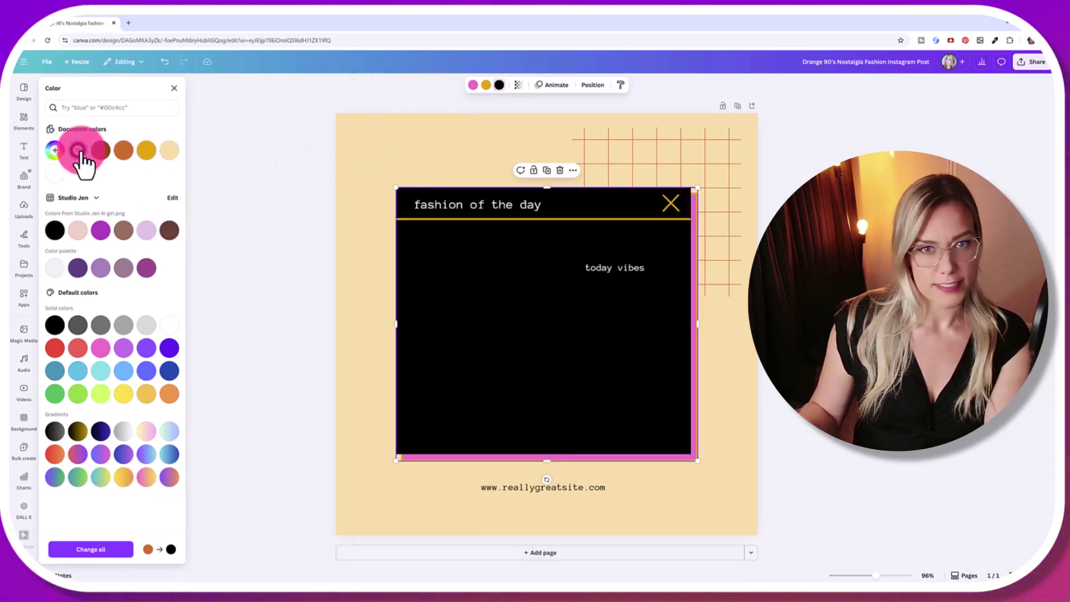
left_click(449, 214)
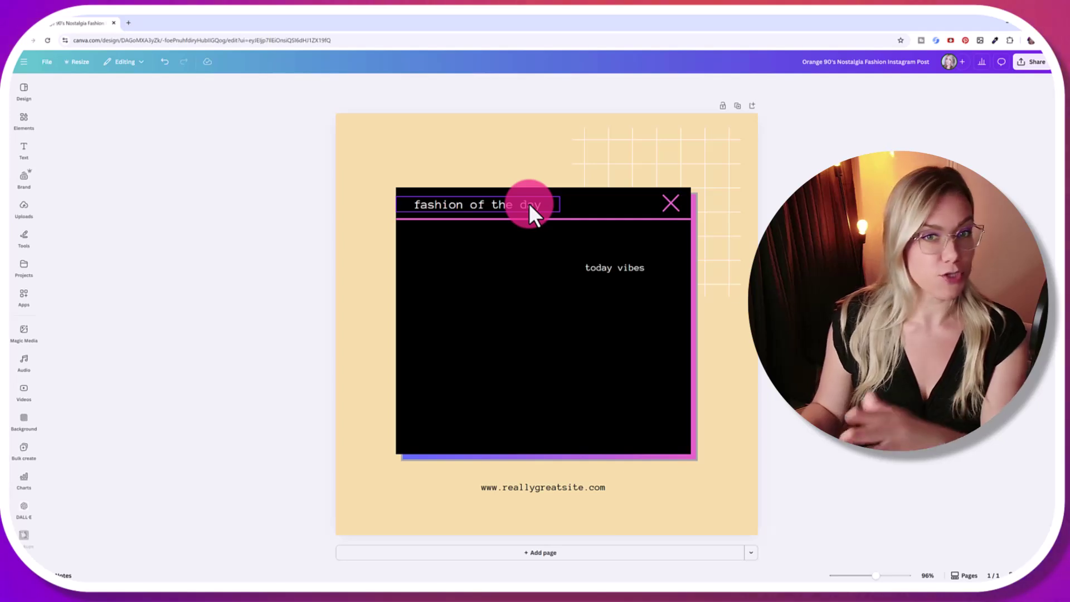
Replace the header text "fashion of the day" with "Tech Item Name" and widen its text box across the window header.
left_click(529, 204)
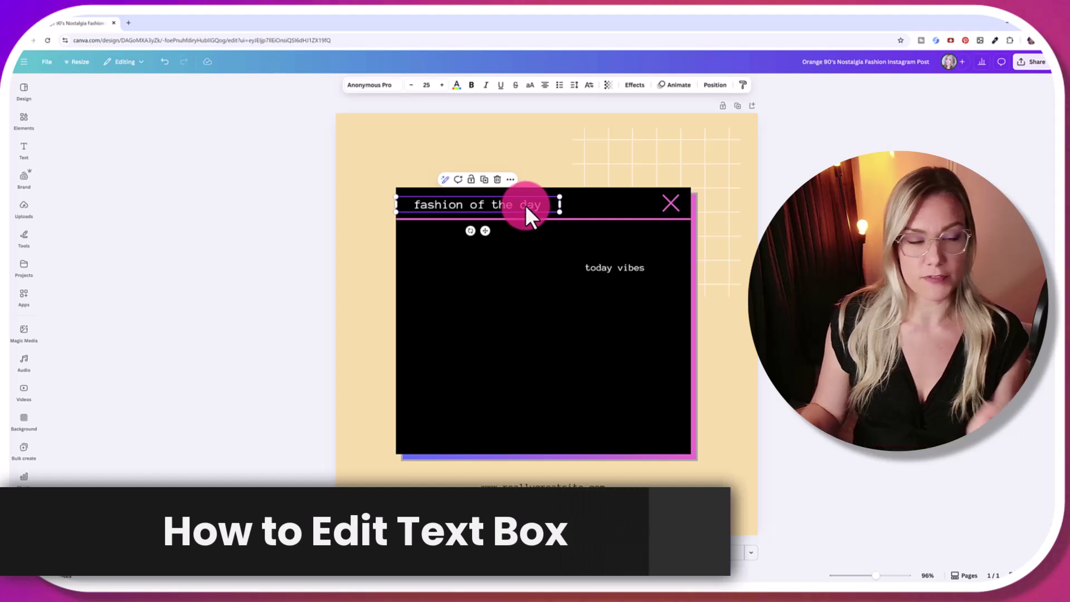
left_click(527, 205)
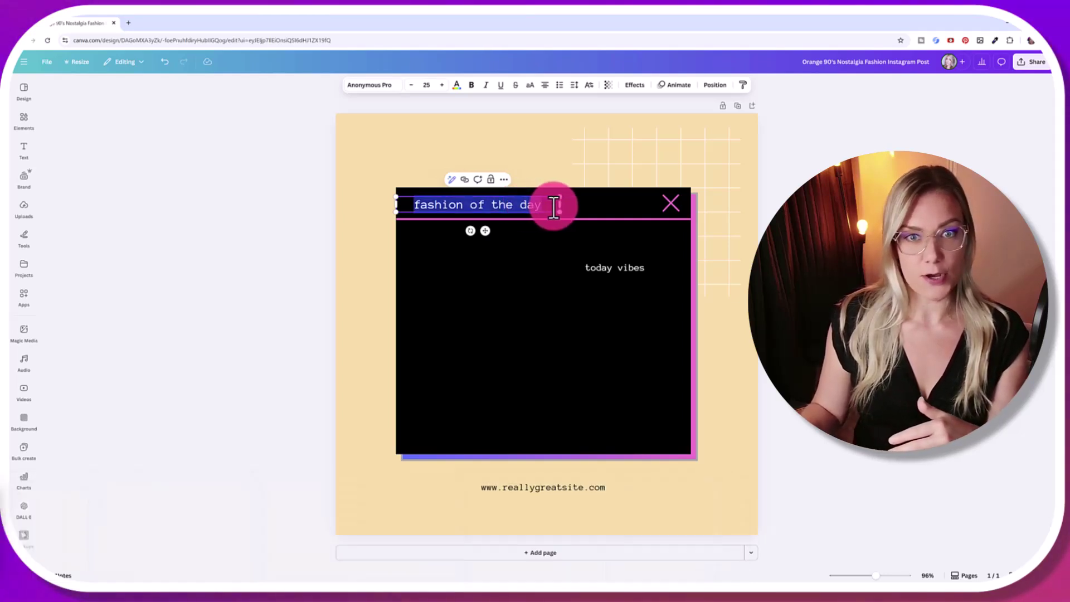
left_click_drag(560, 205, 654, 205)
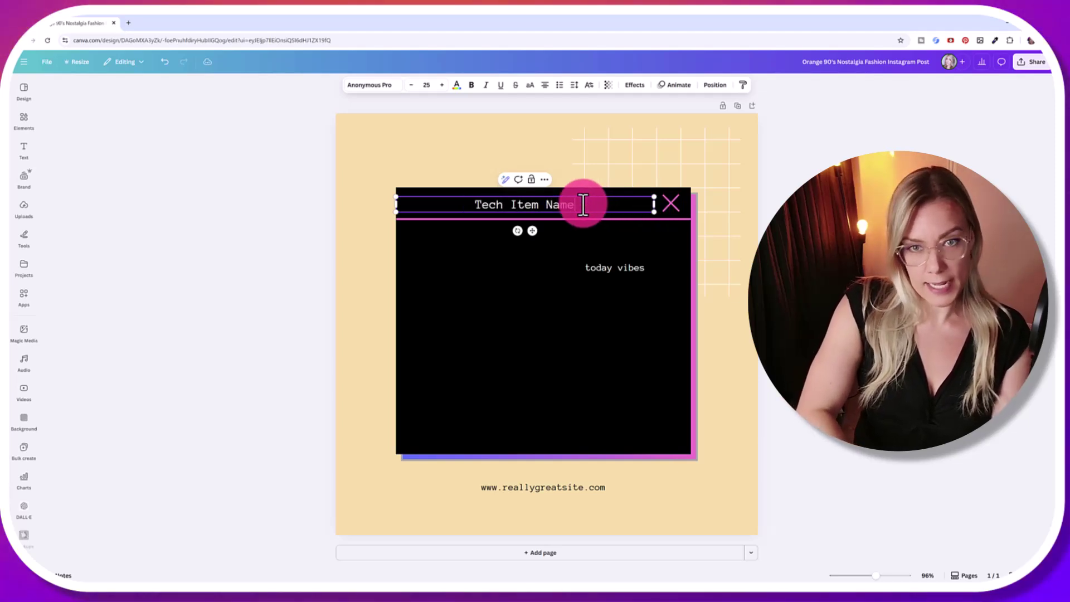
left_click(400, 204)
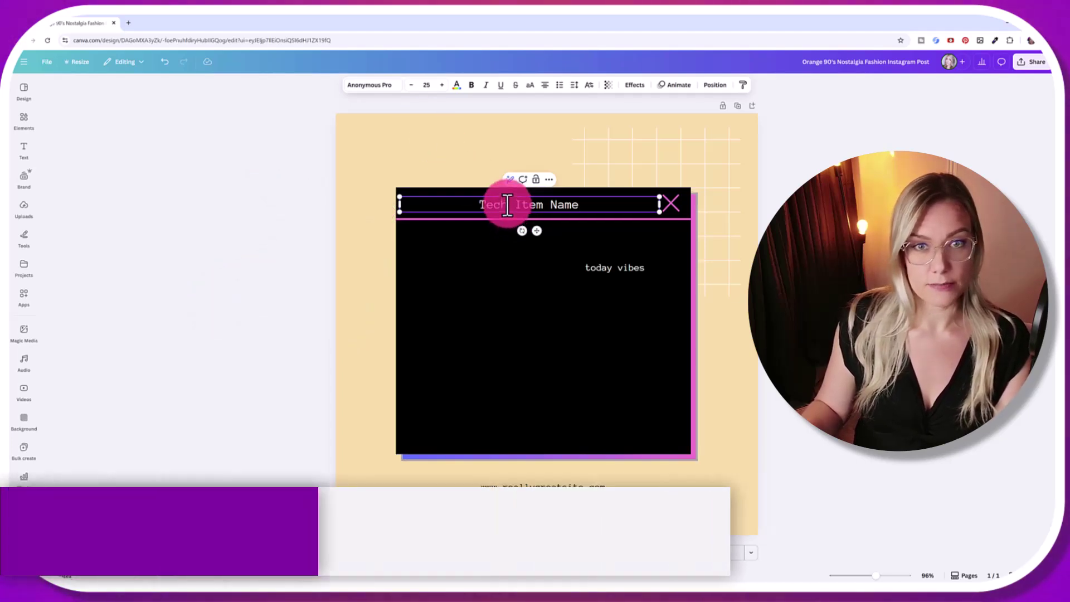
Set the header text's font to Press Start 2P in all capitals.
left_click(466, 202)
left_click(464, 200)
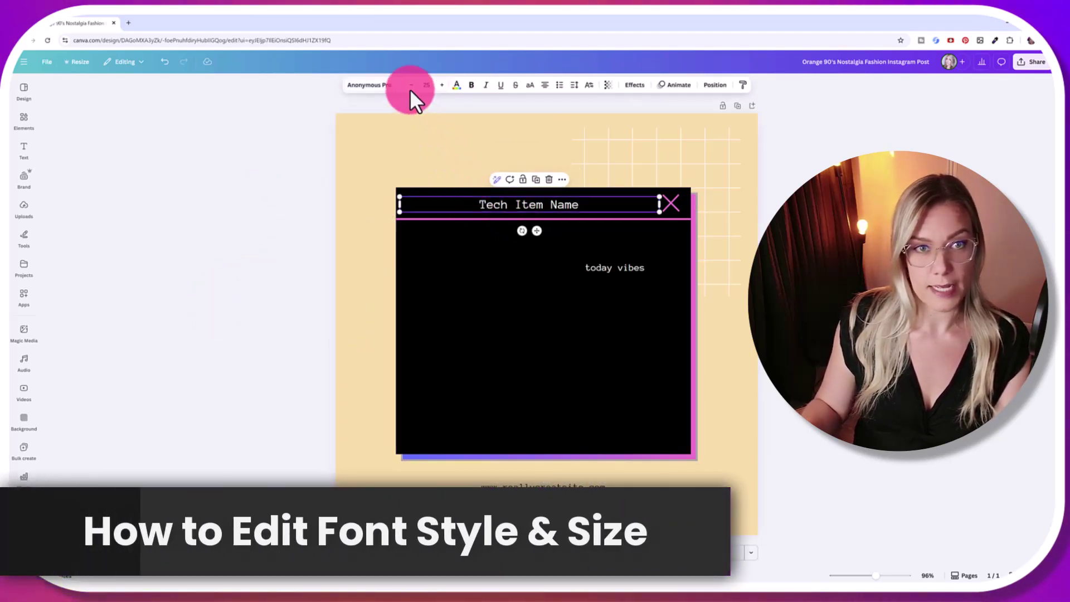
left_click(379, 84)
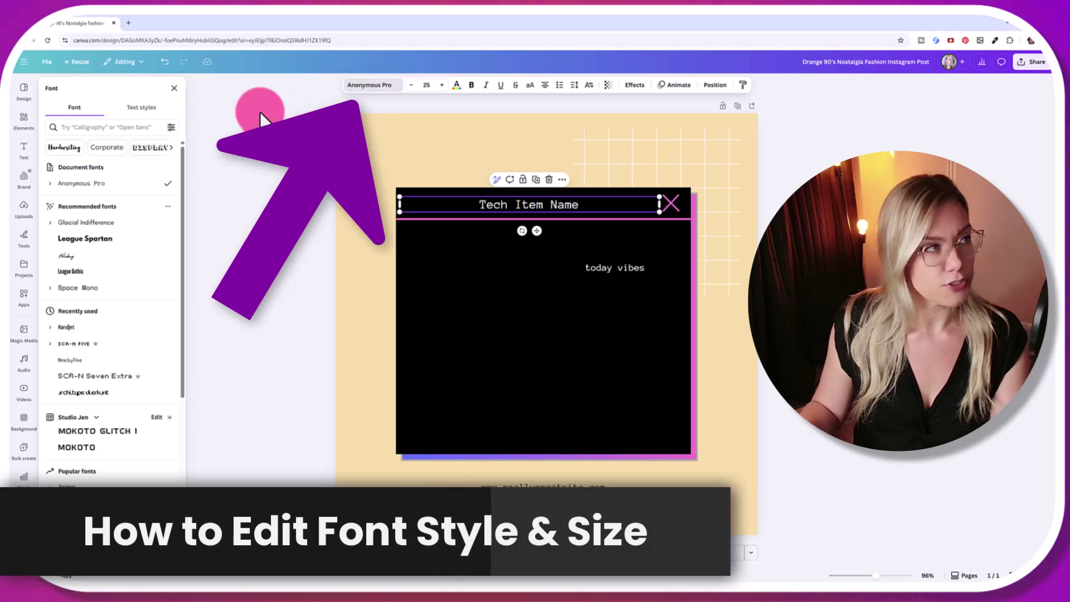
left_click(153, 126)
type("pres")
left_click(93, 165)
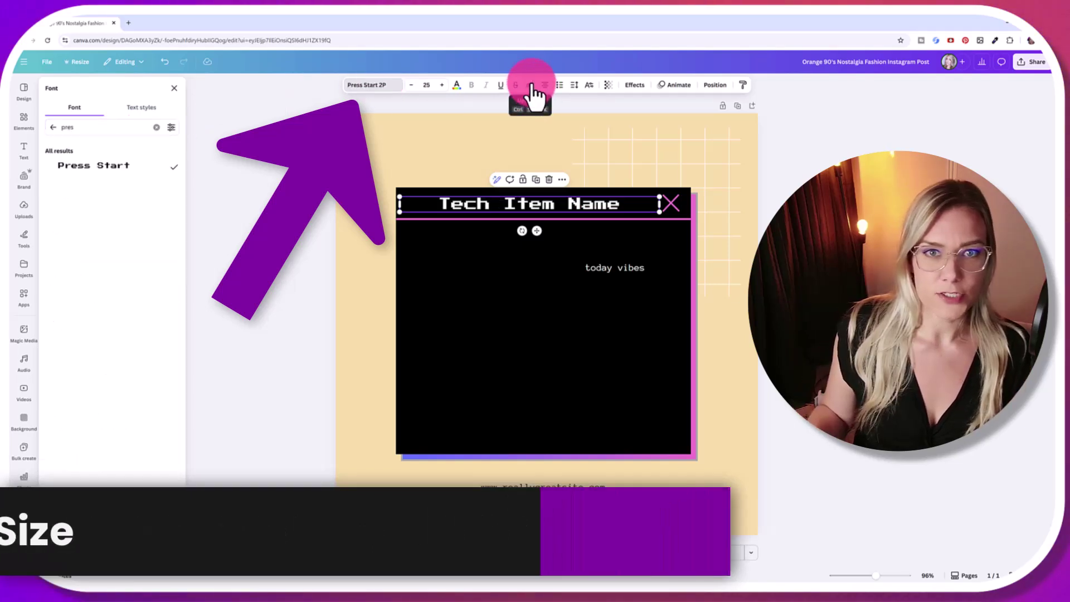
left_click(531, 86)
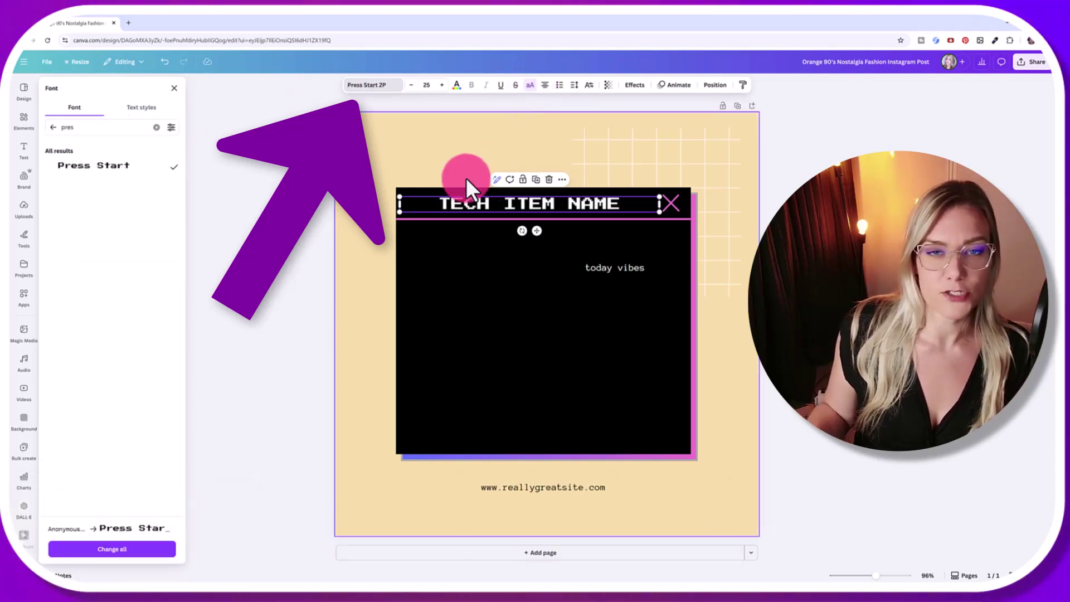
Move the "today vibes" text to just below the header's left part and set its font to Handjet.
left_click(616, 269)
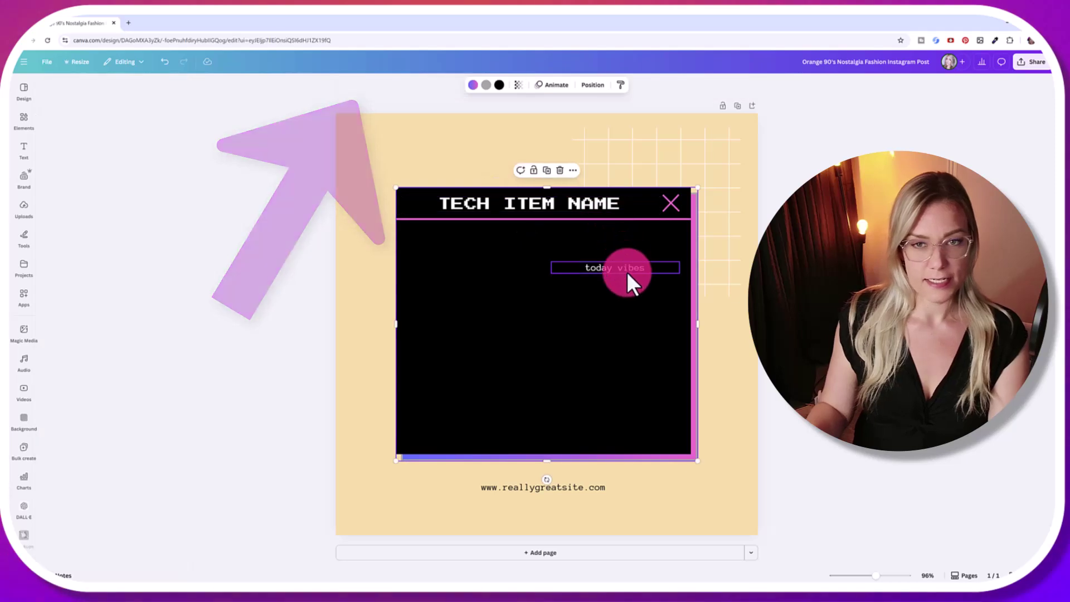
left_click_drag(617, 270, 480, 236)
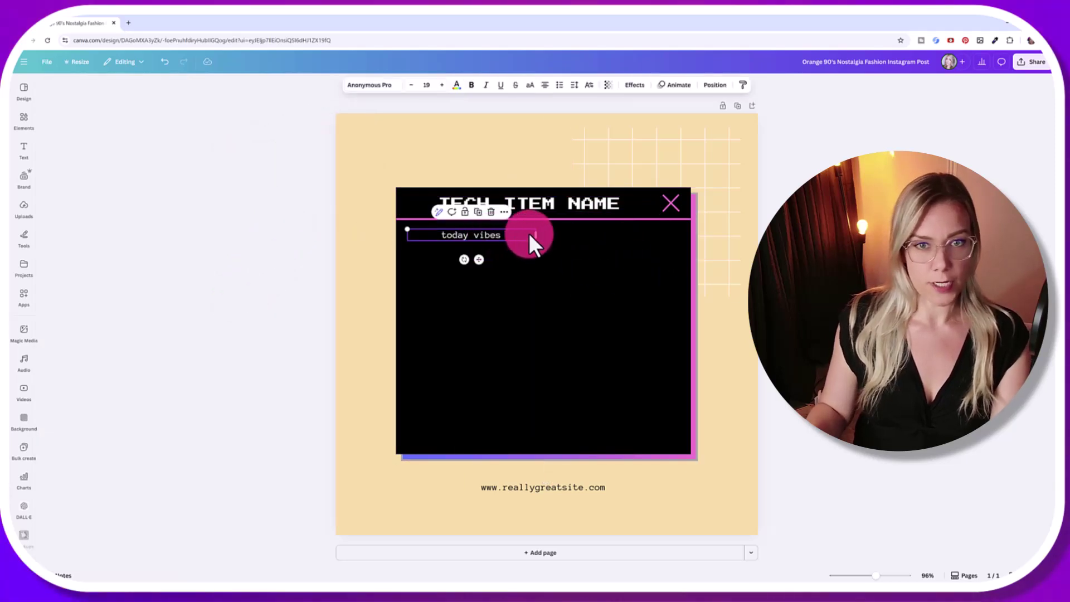
left_click(387, 89)
left_click(507, 242)
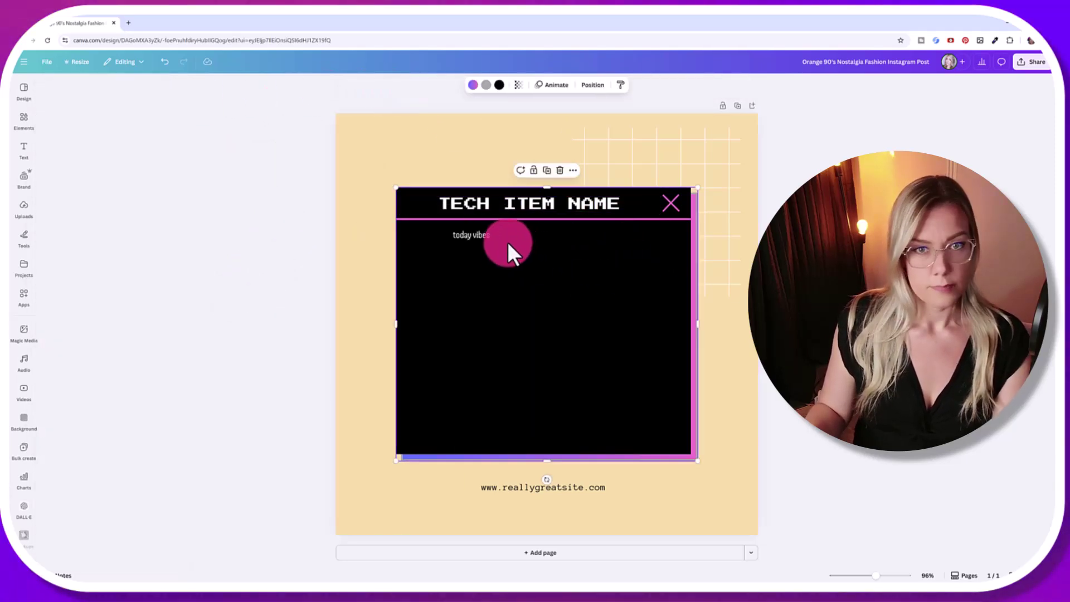
Enlarge the "today vibes" text to size 54 and reword it as "Fun Fact".
left_click(490, 236)
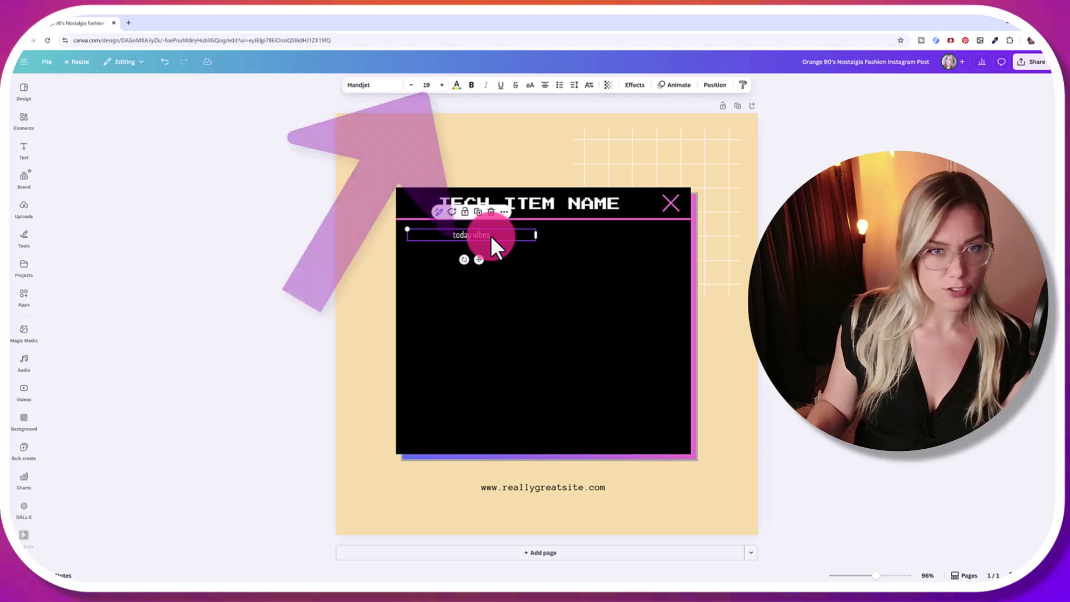
left_click(442, 85)
left_click(442, 85)
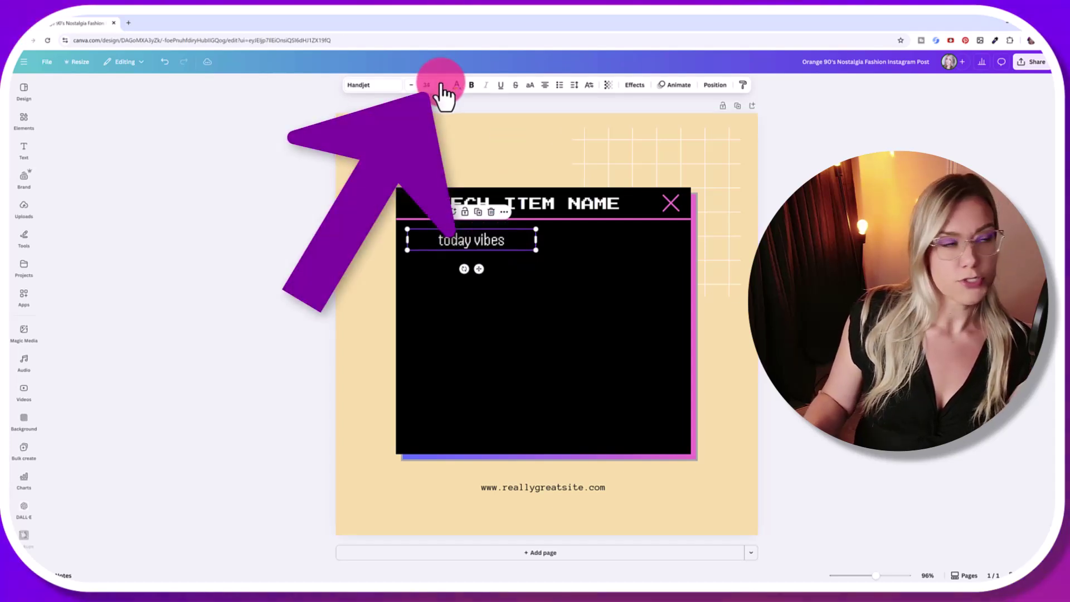
left_click(442, 84)
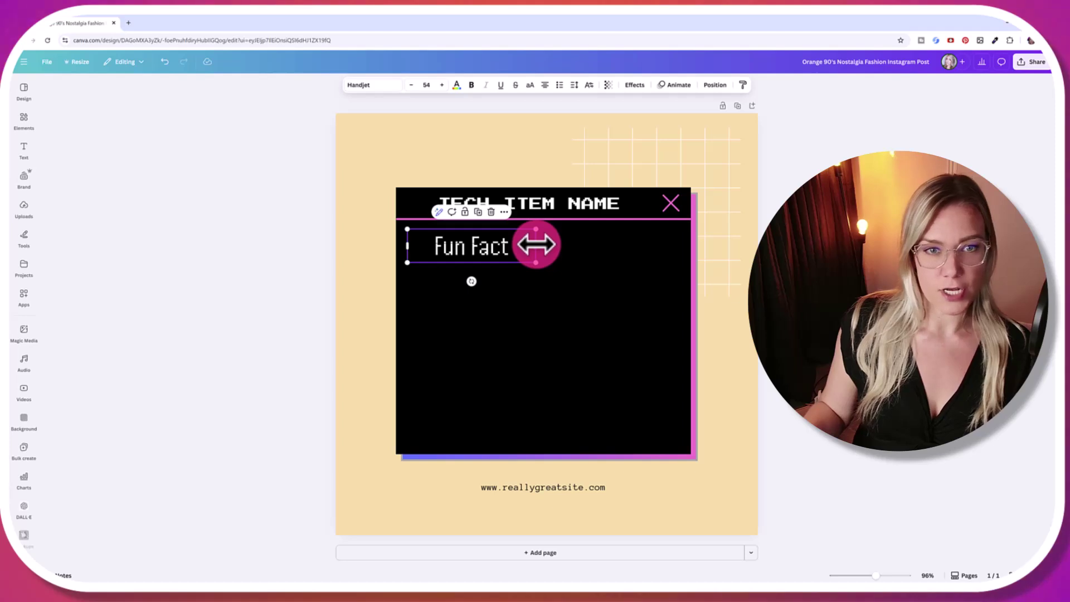
Widen the "Fun Fact" text box to span nearly the full width of the black window.
left_click_drag(536, 245, 685, 249)
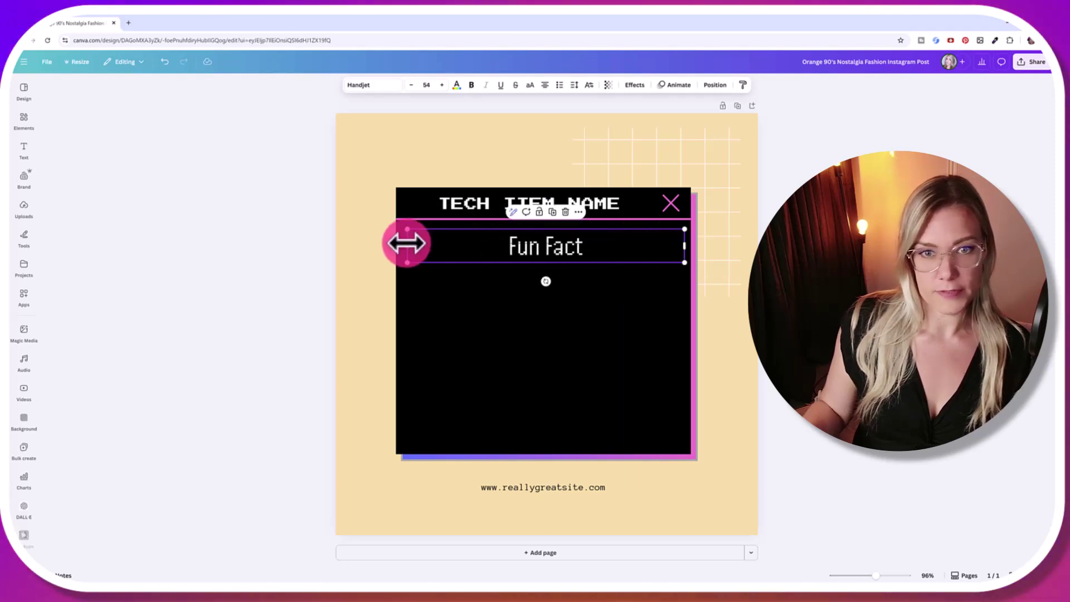
left_click_drag(408, 240, 406, 242)
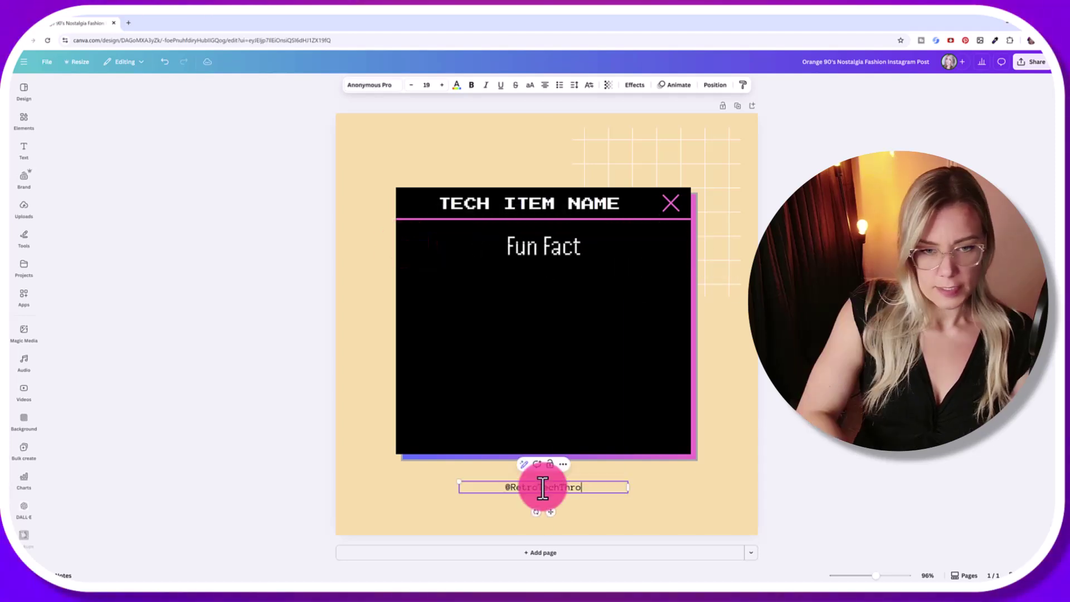
key("ctrl+a")
key("BackSpace")
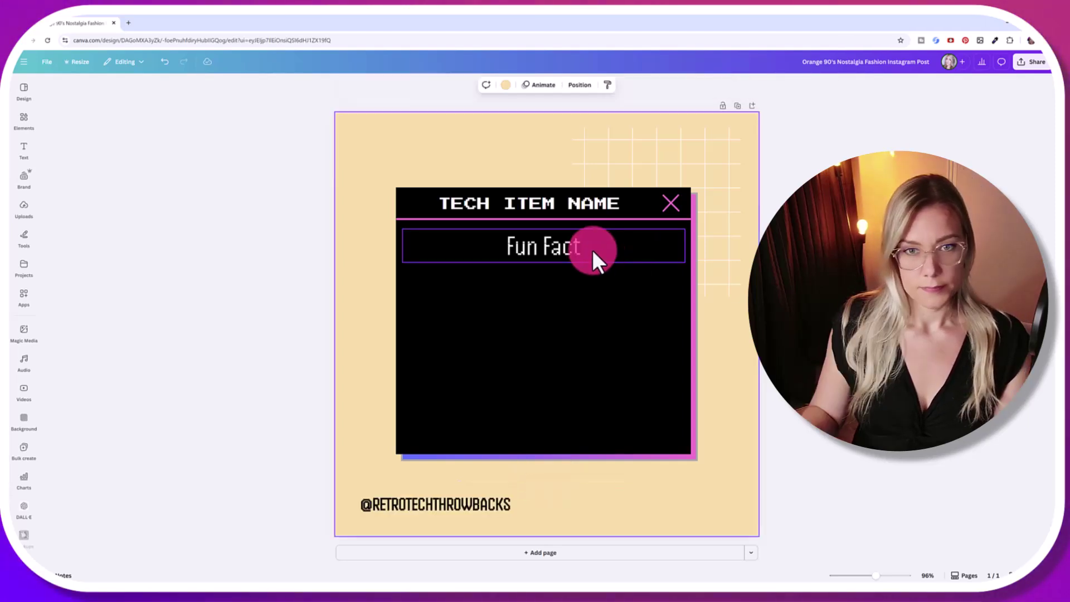
Duplicate the "Fun Fact" text, move the copy to the design's upper-left corner, narrow its box and reword it as "Year".
left_click(536, 243)
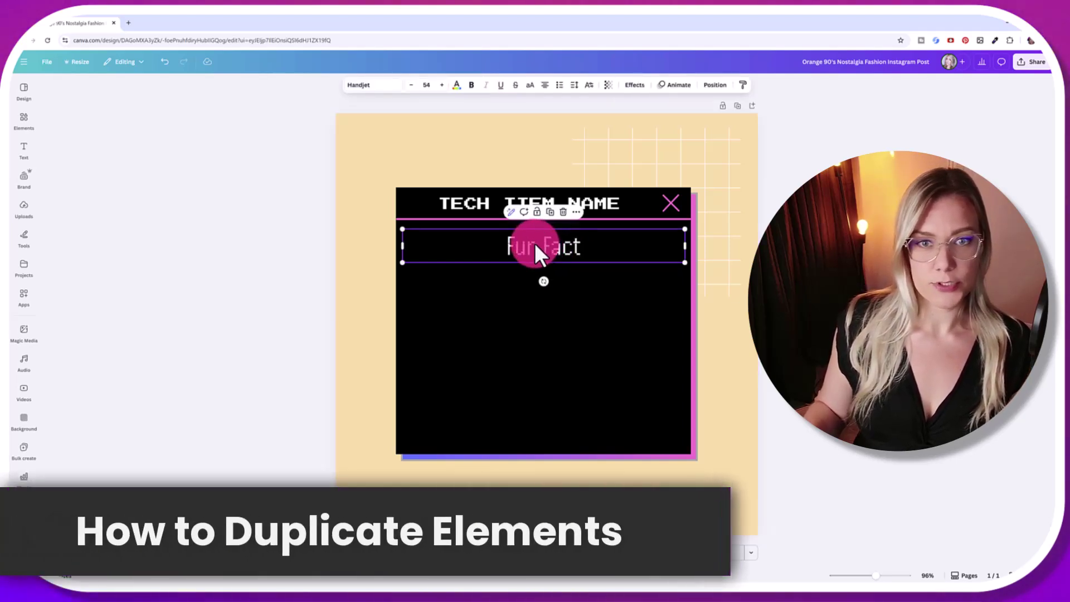
right_click(534, 243)
left_click(554, 303)
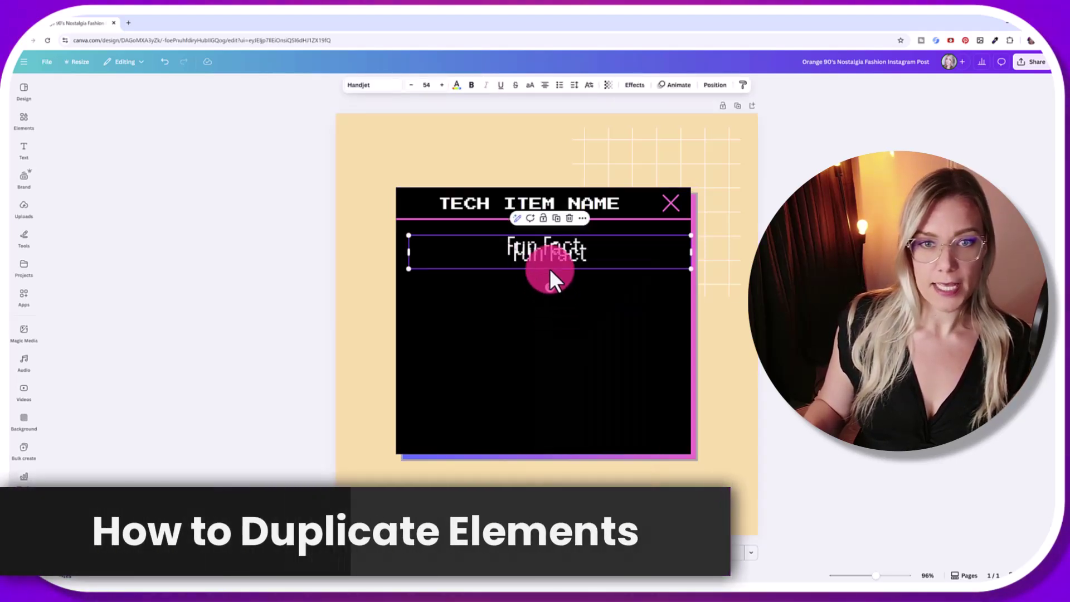
left_click_drag(550, 268, 483, 148)
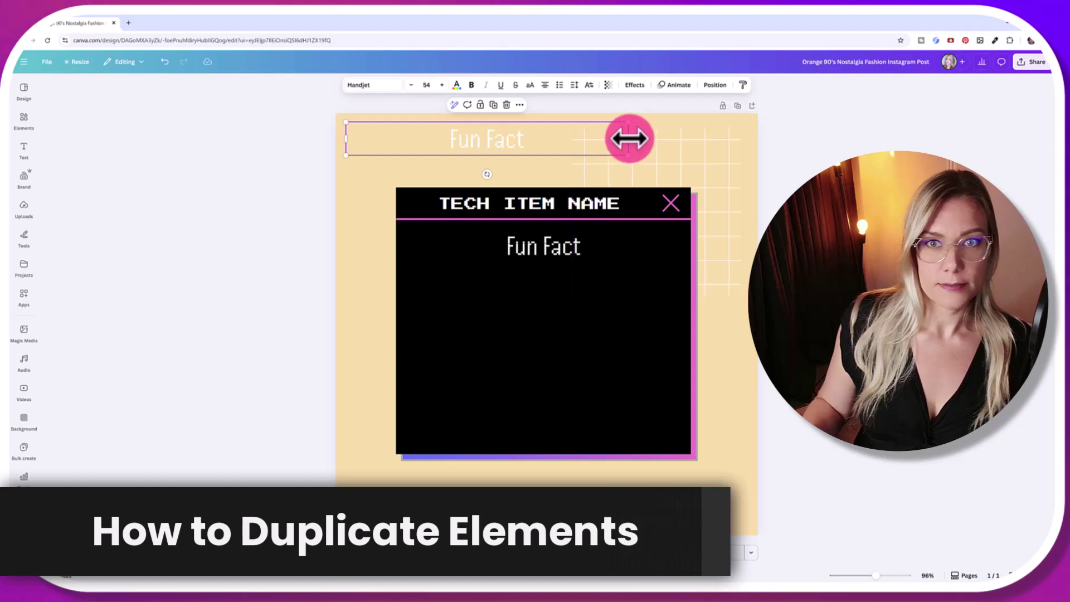
left_click_drag(629, 139, 452, 140)
double_click(402, 133)
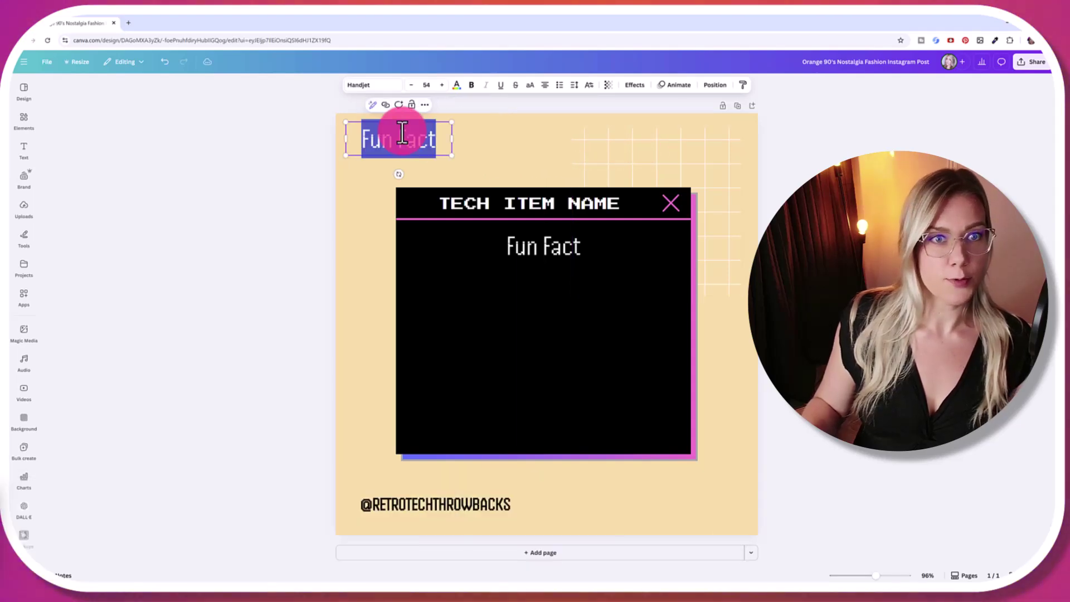
key("BackSpace")
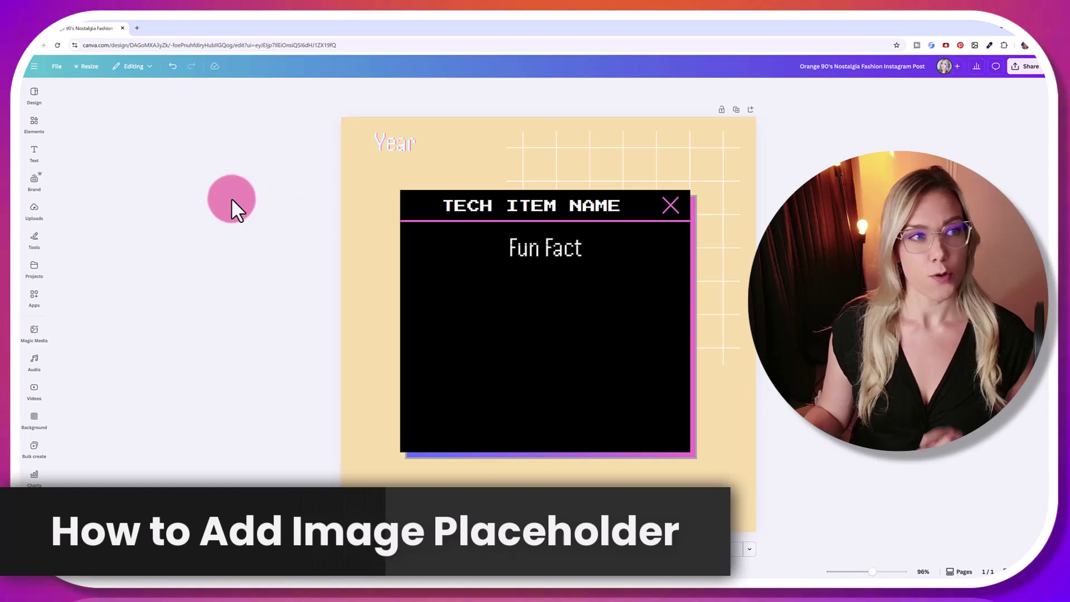
Search the elements for "frame" and display all matching frames.
left_click(34, 151)
left_click(34, 124)
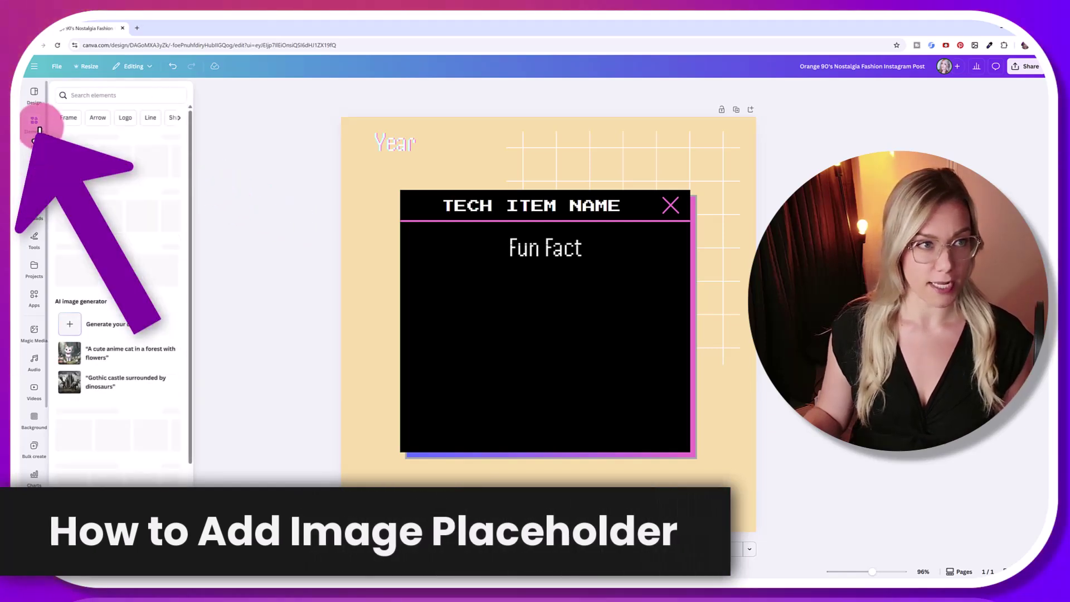
left_click(142, 86)
type("frame")
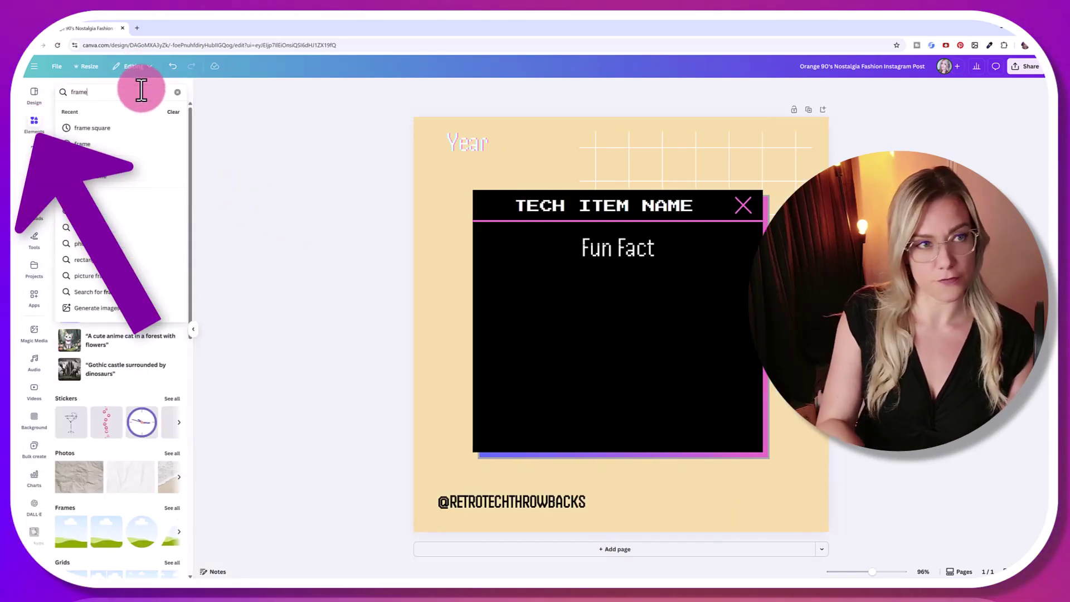
key("Return")
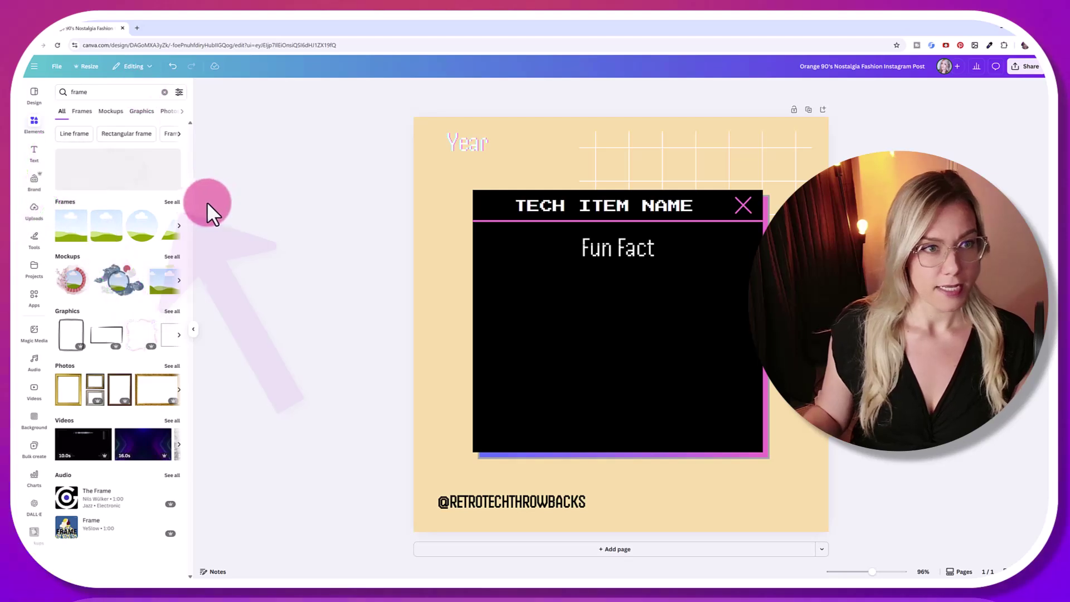
left_click(172, 202)
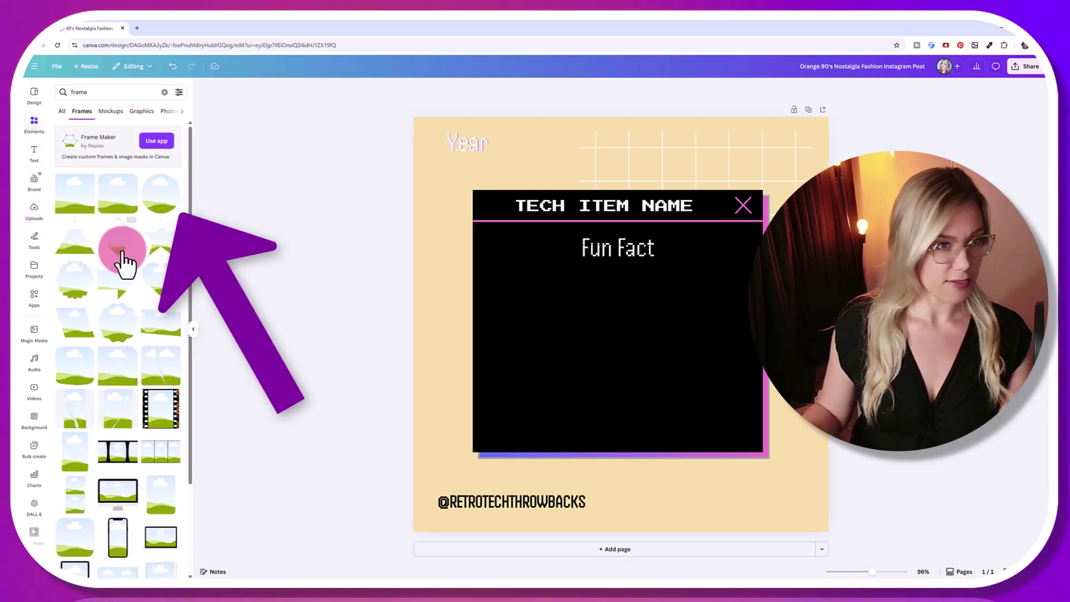
Add a brush-stroke-edged image frame, shrink it and place it over the black window's lower-right corner.
scroll(164, 383, "down", 5)
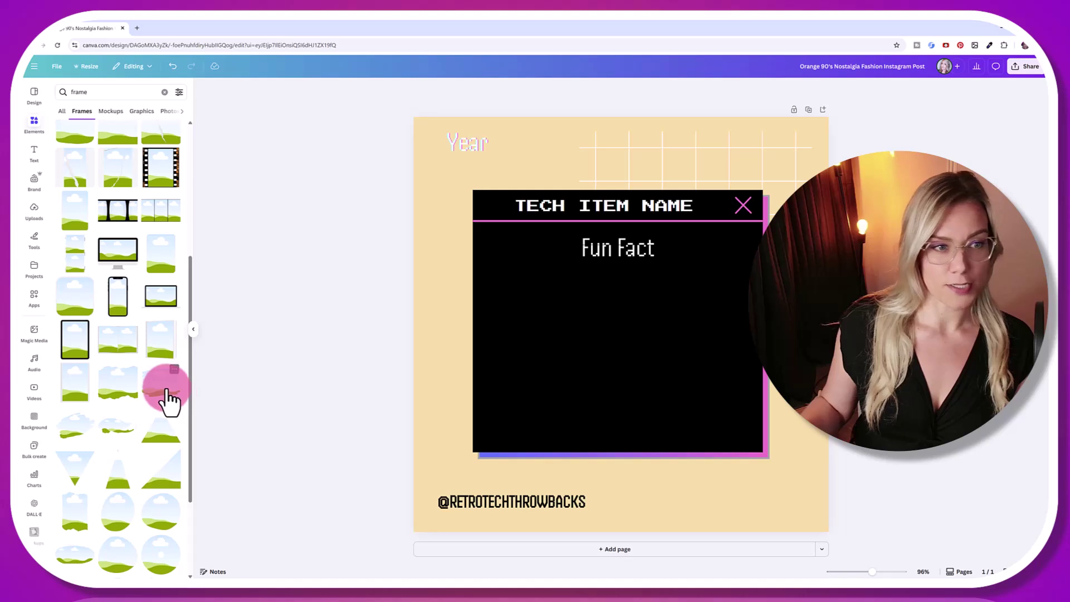
left_click(167, 401)
left_click_drag(574, 390, 700, 453)
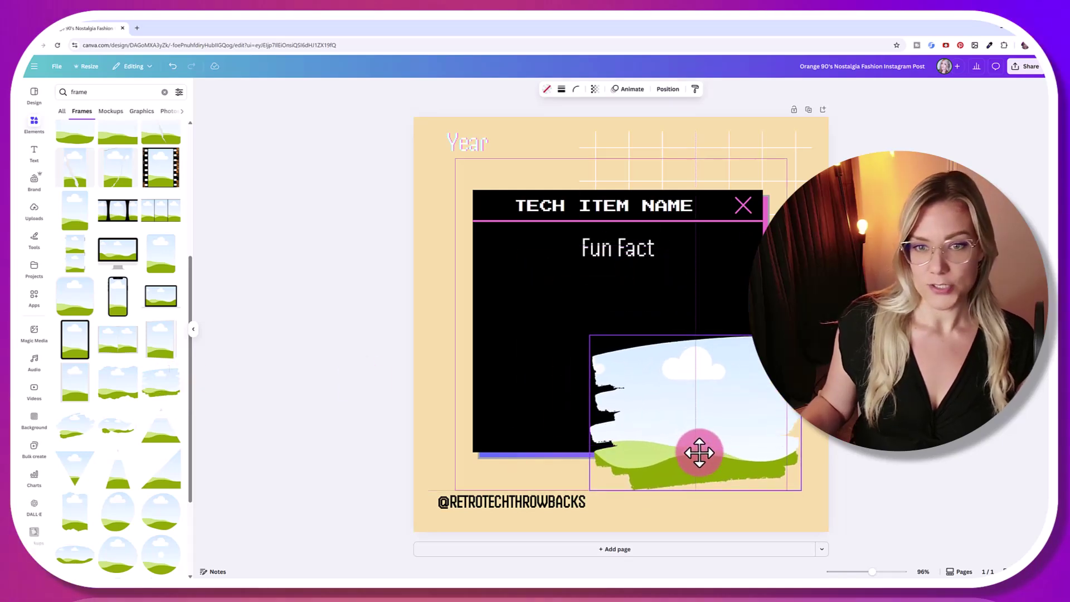
left_click_drag(589, 336, 635, 365)
left_click_drag(676, 401, 674, 380)
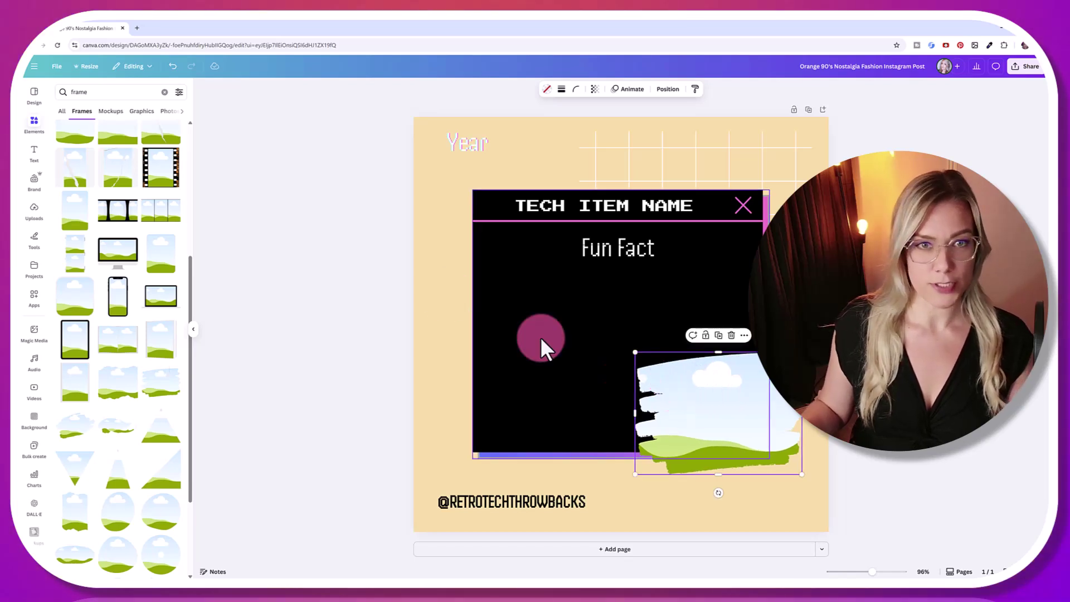
Add a plain square frame to the design and set the page background color to dark gray.
scroll(119, 167, "up", 5)
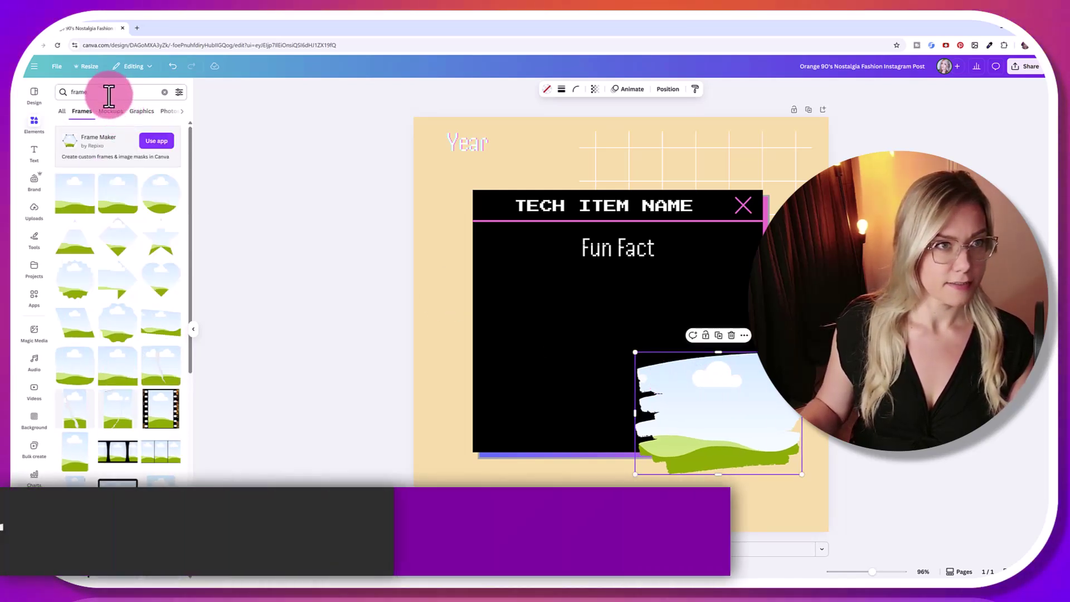
left_click(84, 196)
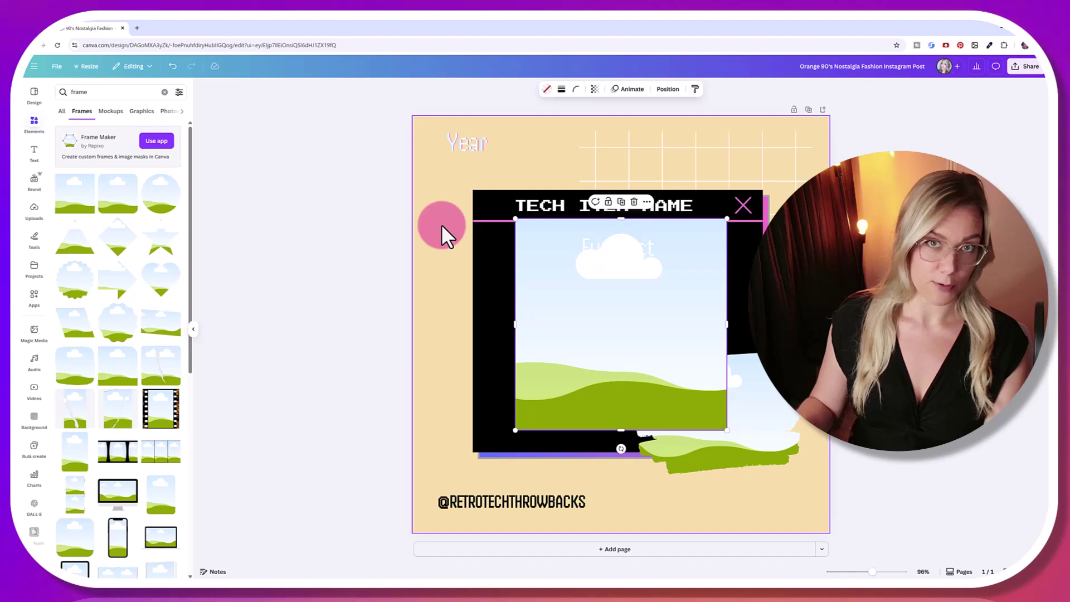
left_click(442, 224)
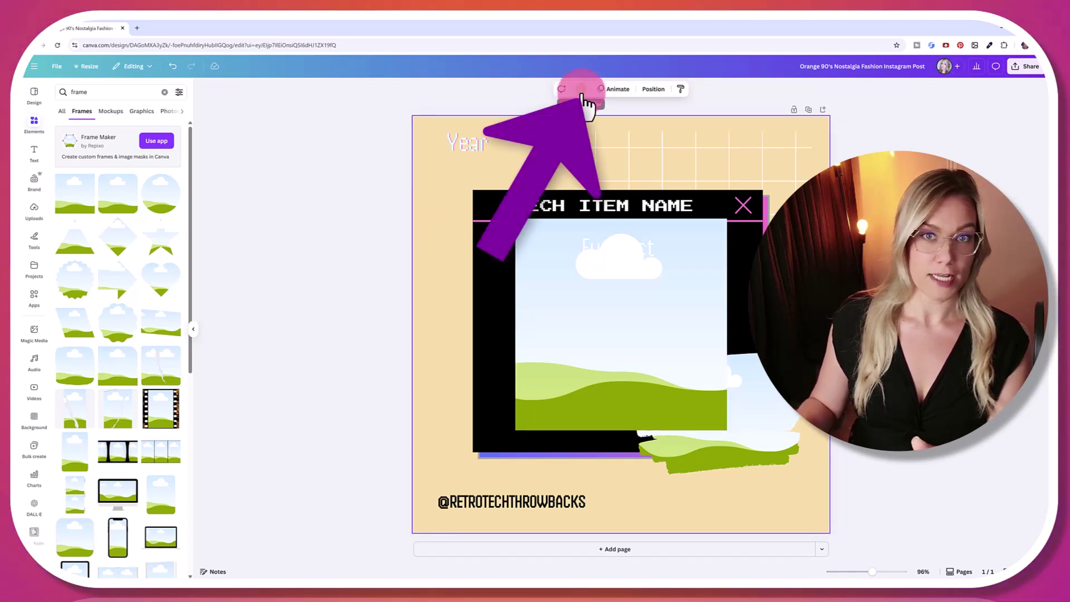
left_click(582, 91)
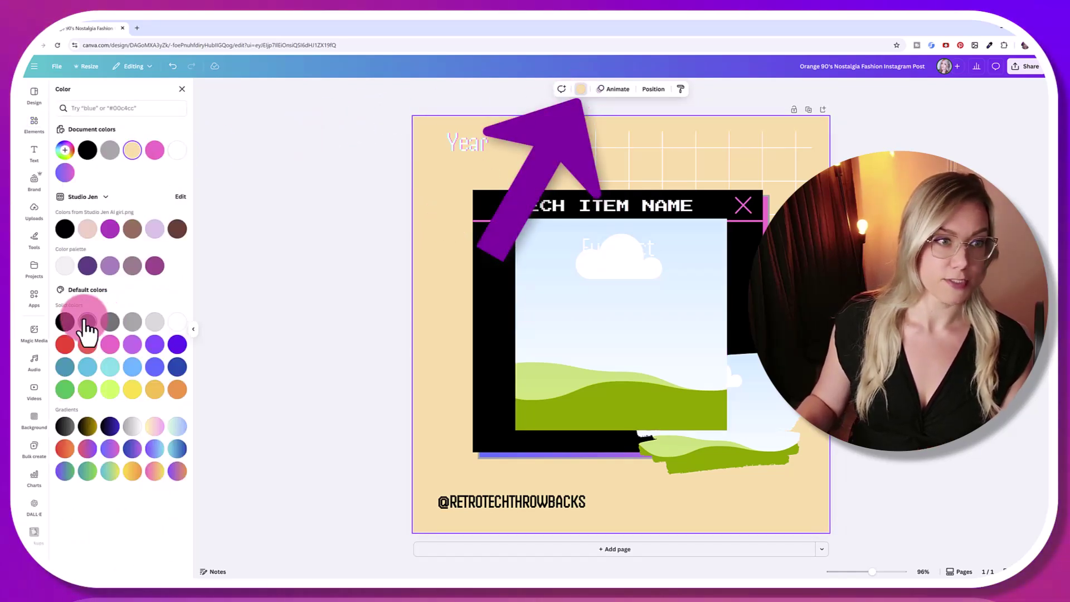
left_click(87, 321)
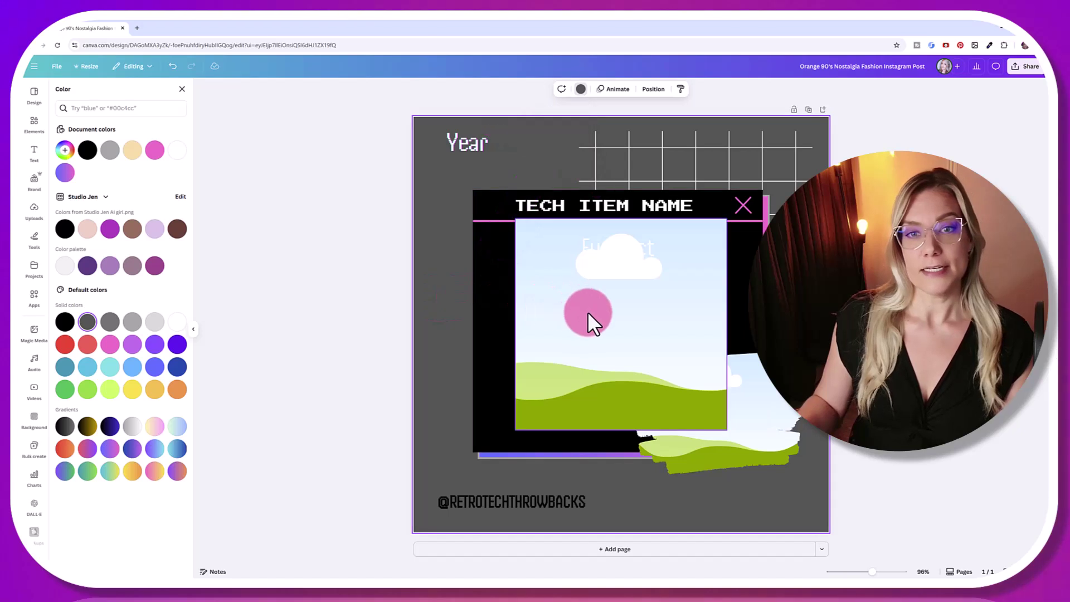
Enlarge the square frame to cover the whole page and send it to the back layer.
left_click_drag(589, 313, 487, 211)
left_click_drag(624, 327, 848, 510)
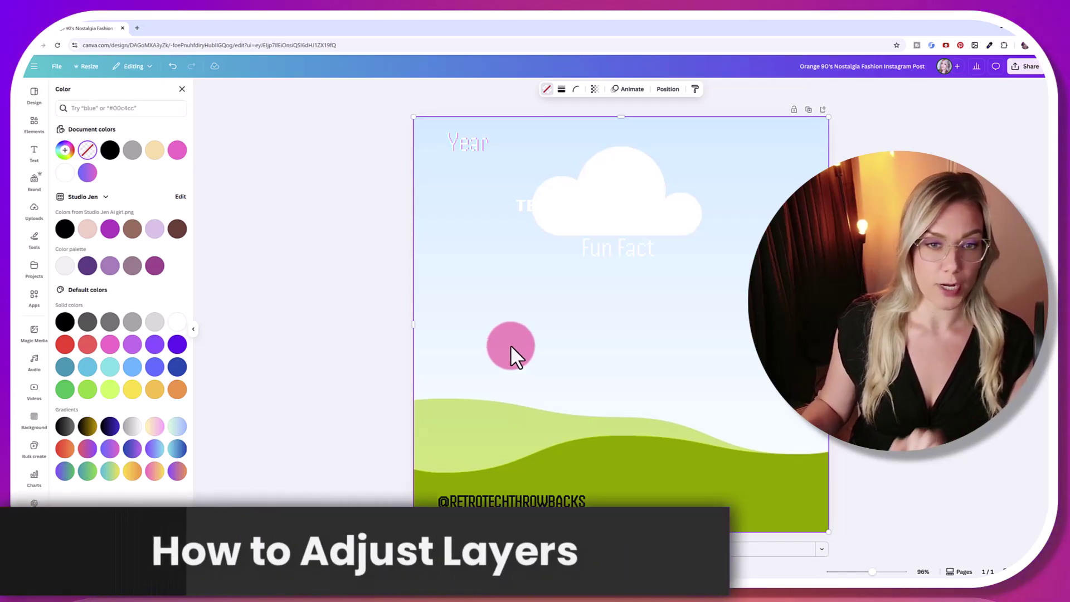
right_click(510, 346)
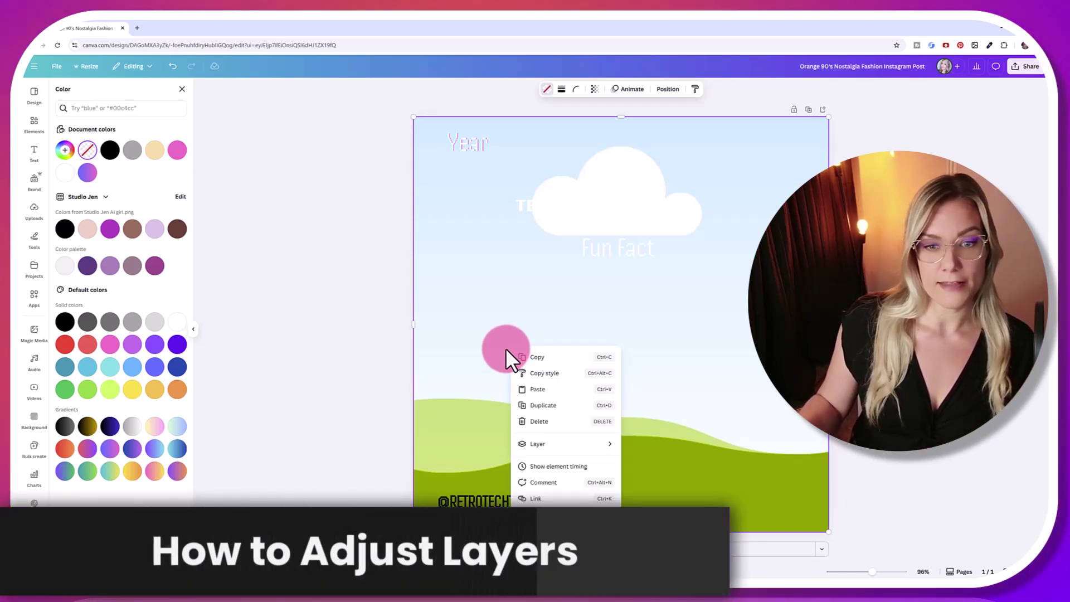
mouse_move(571, 449)
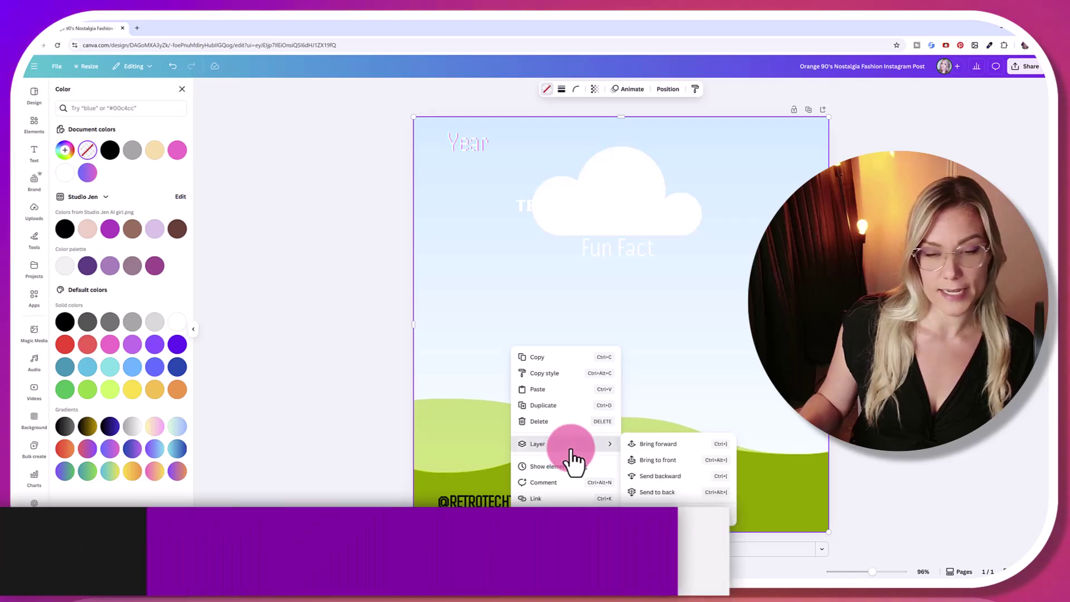
left_click(686, 494)
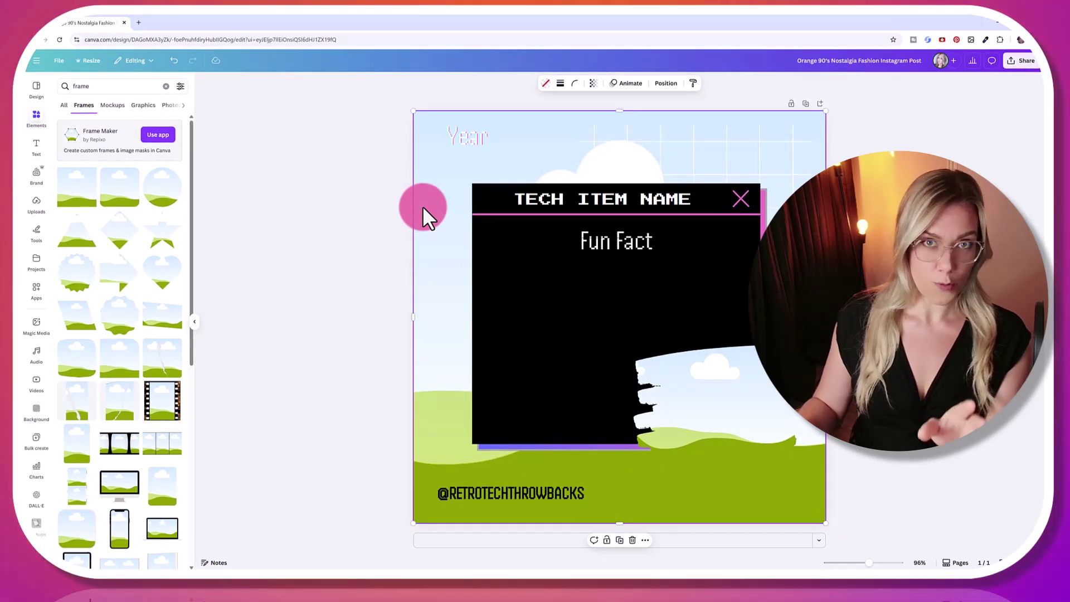
Set the full-page frame's transparency to 43.
left_click(593, 85)
left_click_drag(613, 120, 578, 119)
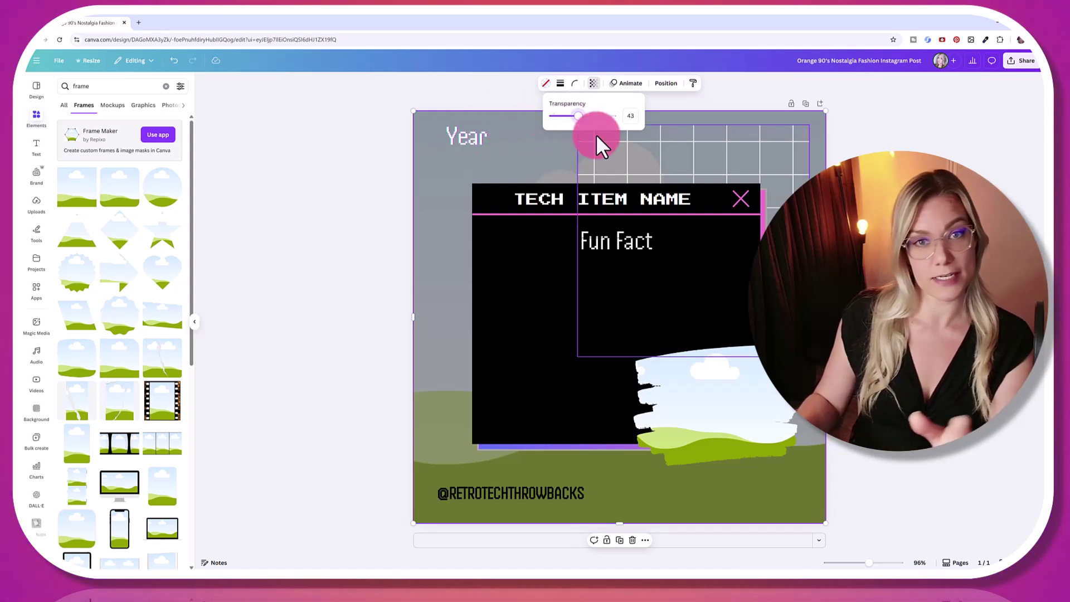
left_click(456, 168)
left_click(561, 259)
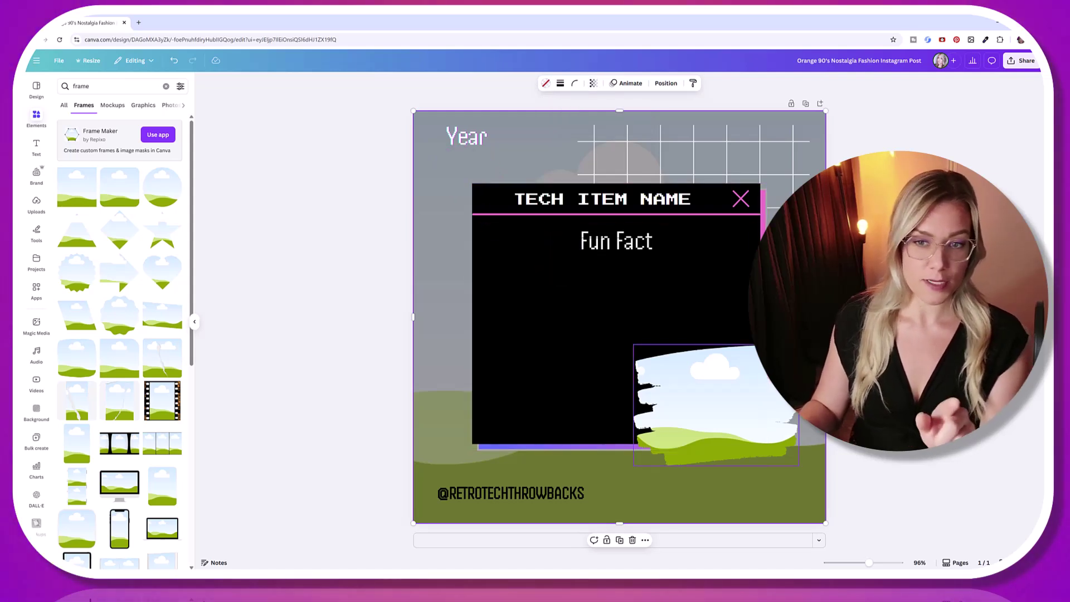
Give the brush-stroke frame a solid border with weight 3 in dark gray.
left_click(707, 405)
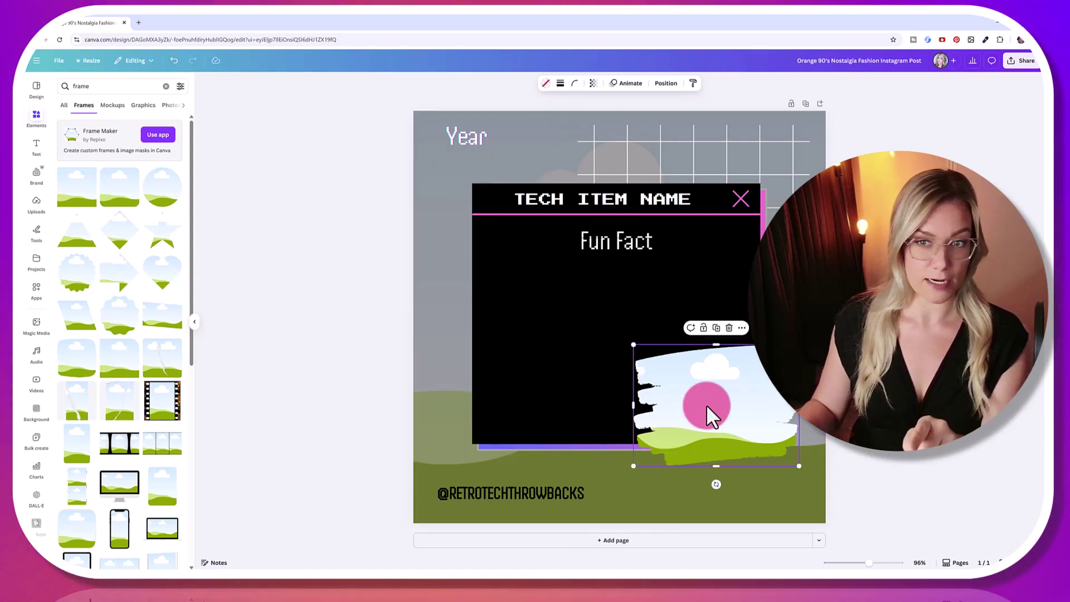
left_click(573, 84)
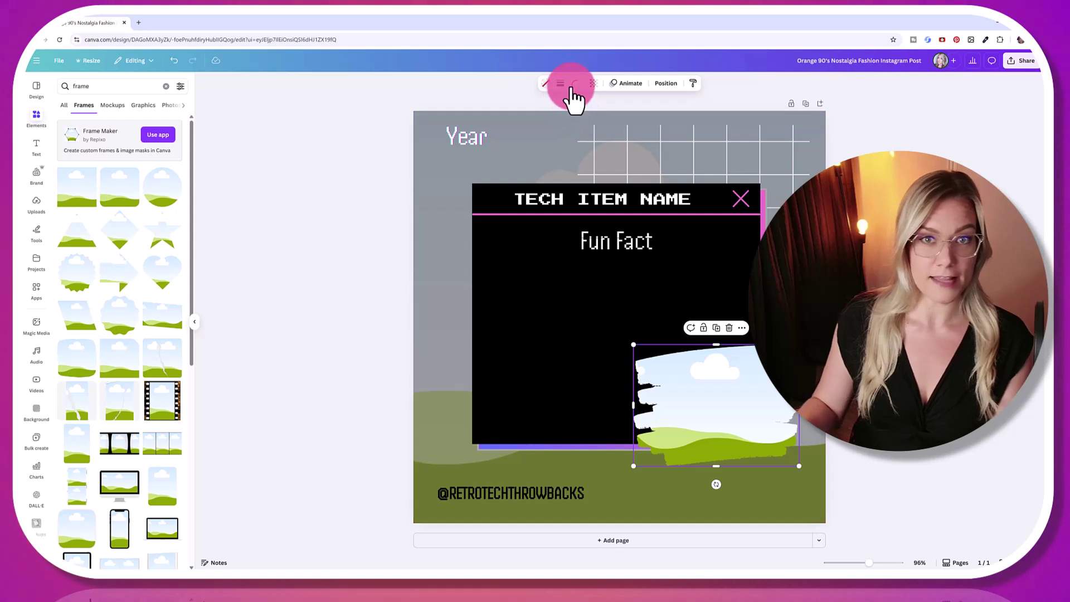
left_click(560, 85)
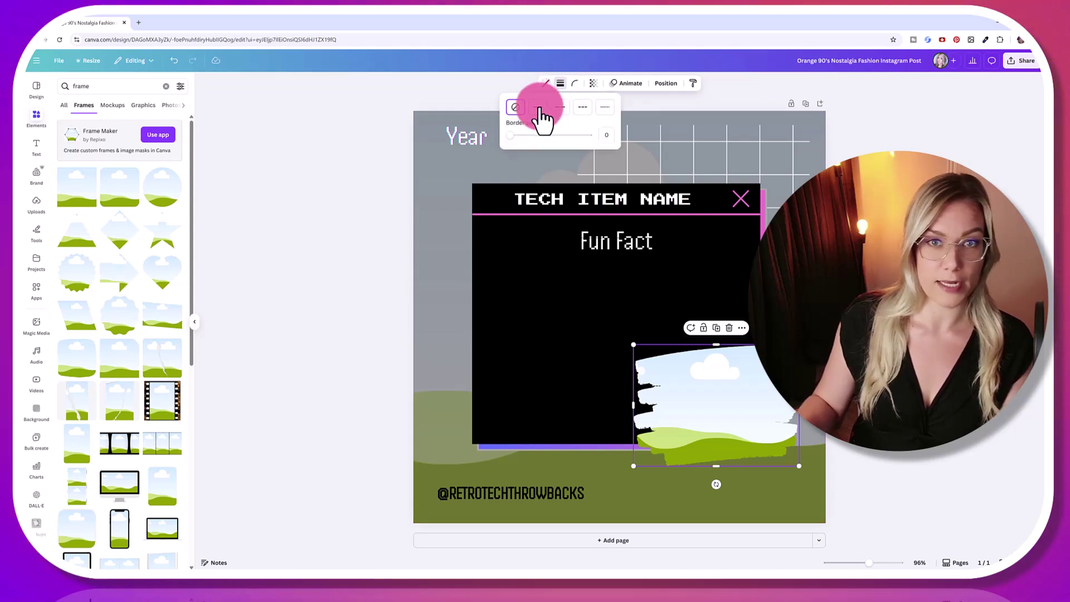
left_click_drag(526, 129, 513, 140)
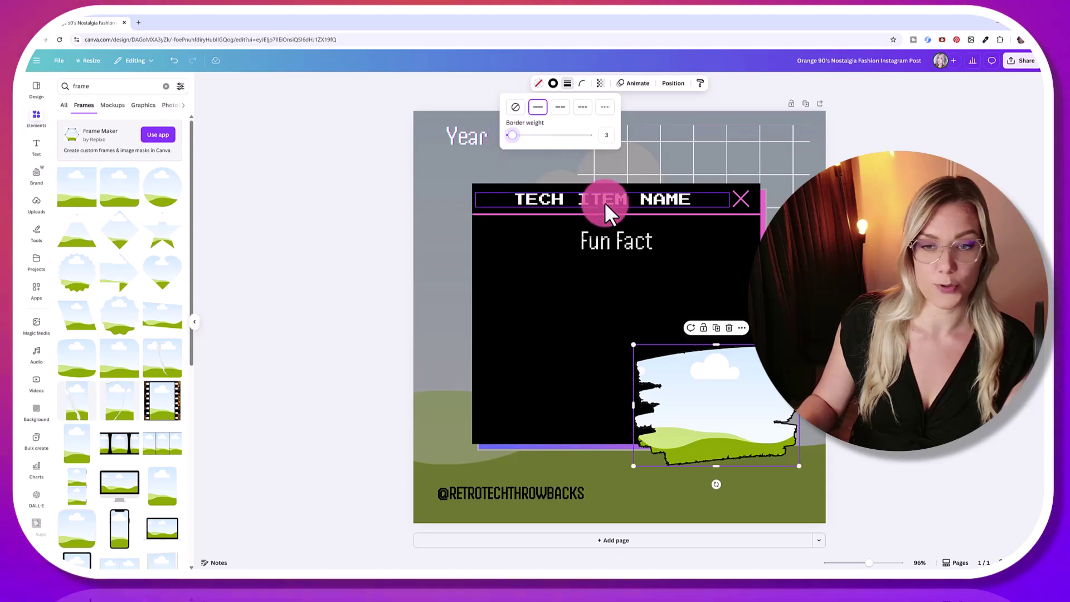
left_click(546, 87)
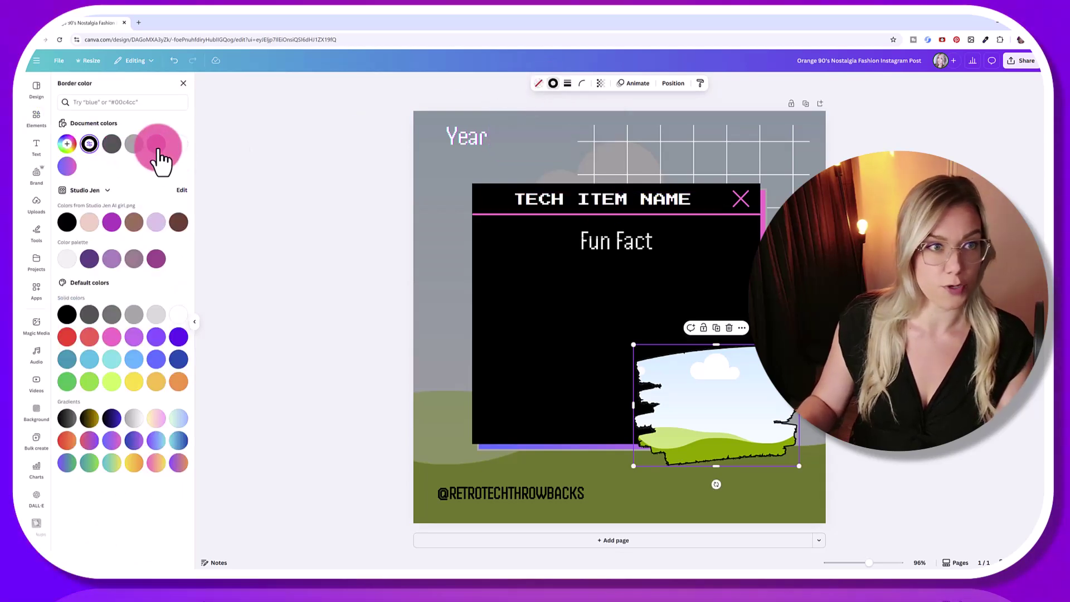
left_click(114, 146)
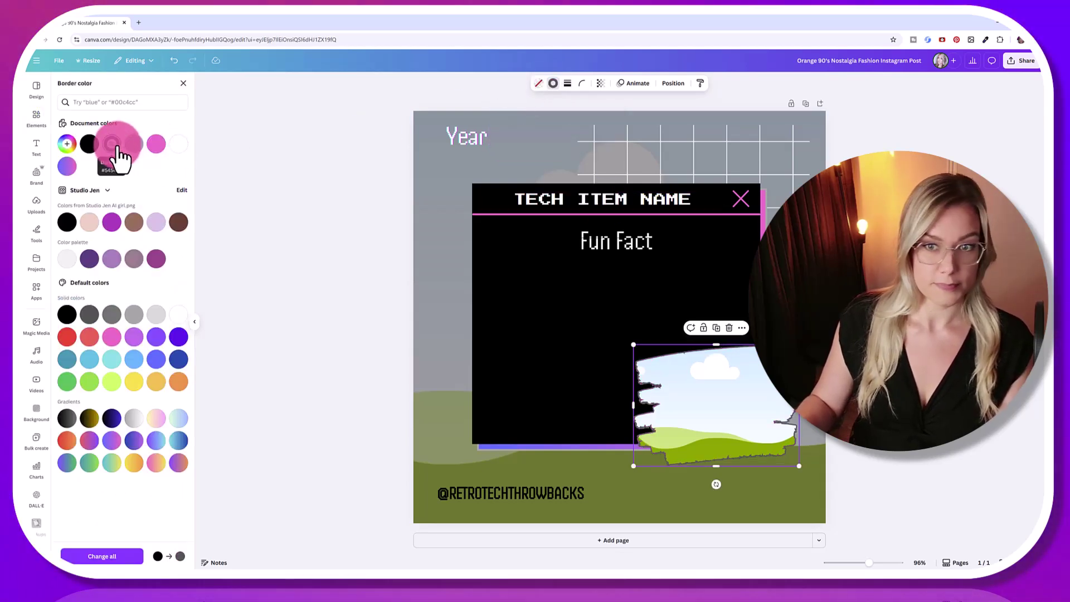
left_click(286, 195)
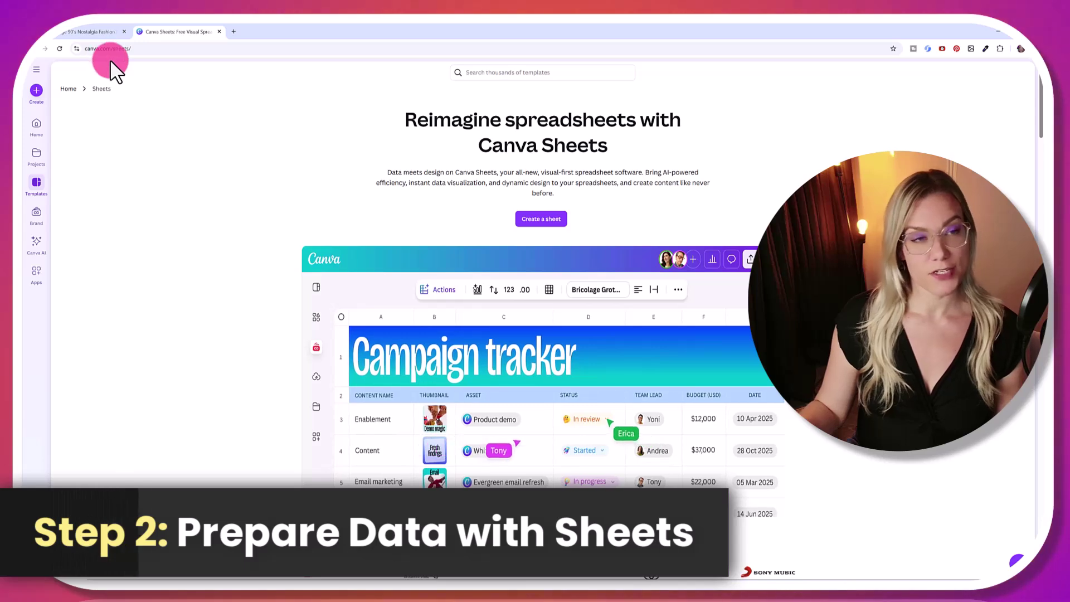
Create a new blank sheet from the Canva Sheets page.
left_click(119, 49)
left_click(391, 117)
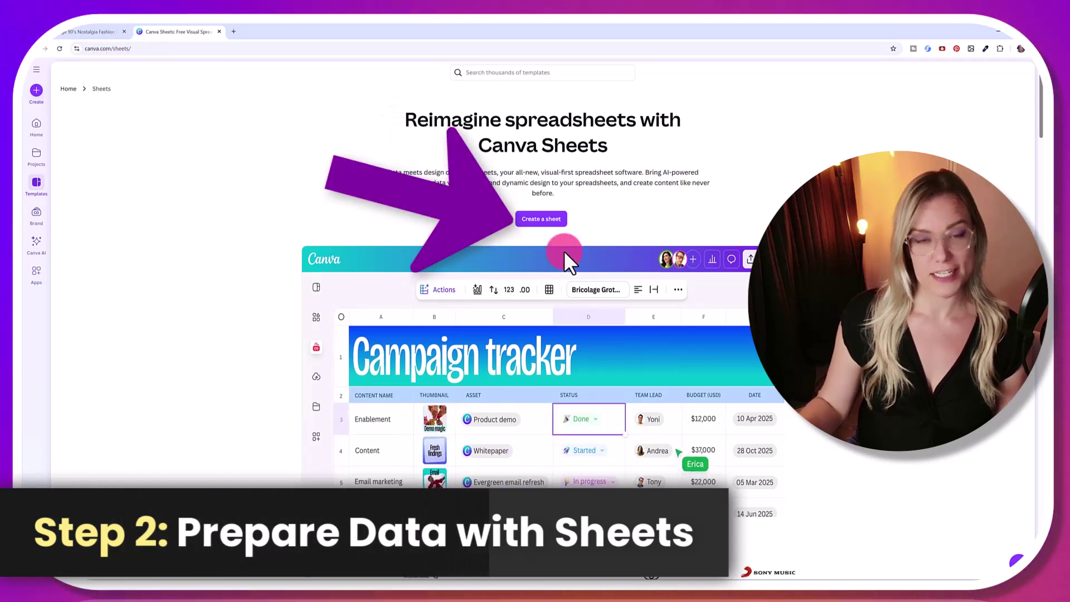
left_click(565, 221)
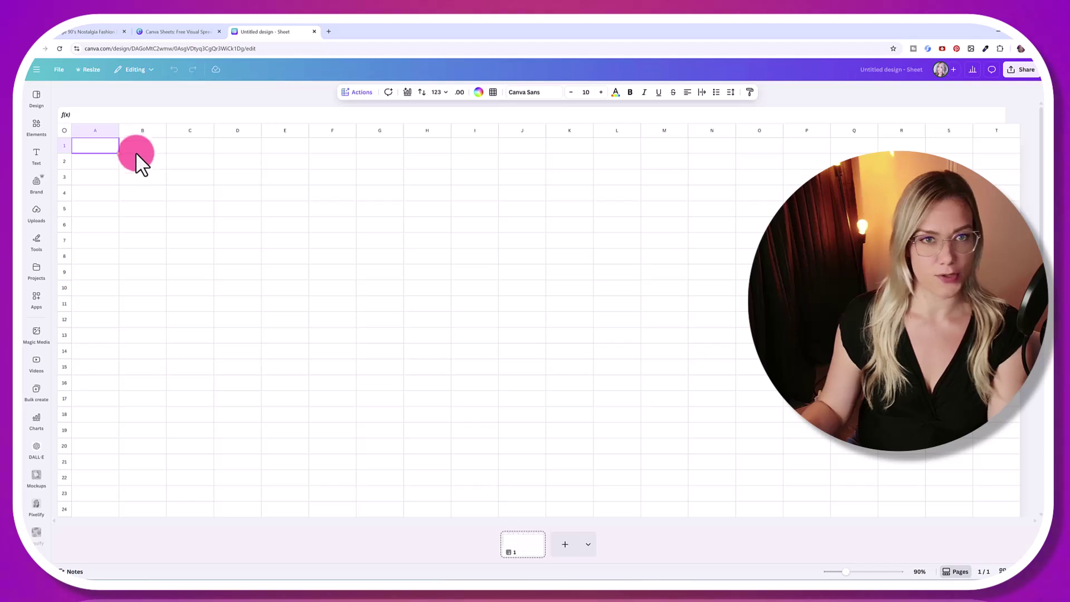
Check the template's placeholders and enter matching headers Nostalgic Tech Item, Year Popular and Fun Fact in A1 through C1 of the sheet.
left_click(91, 34)
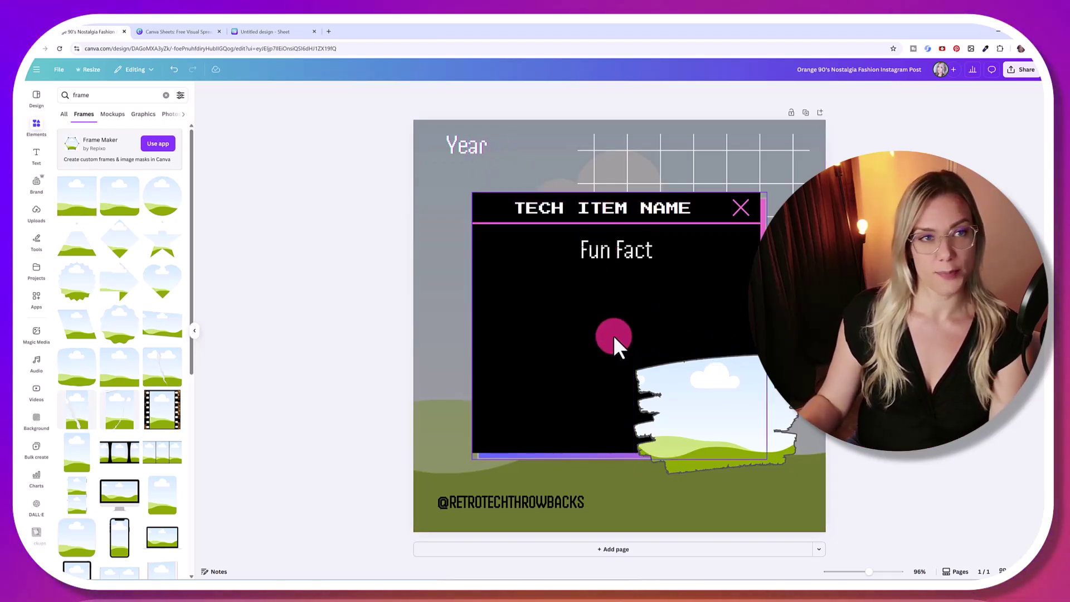
left_click(285, 31)
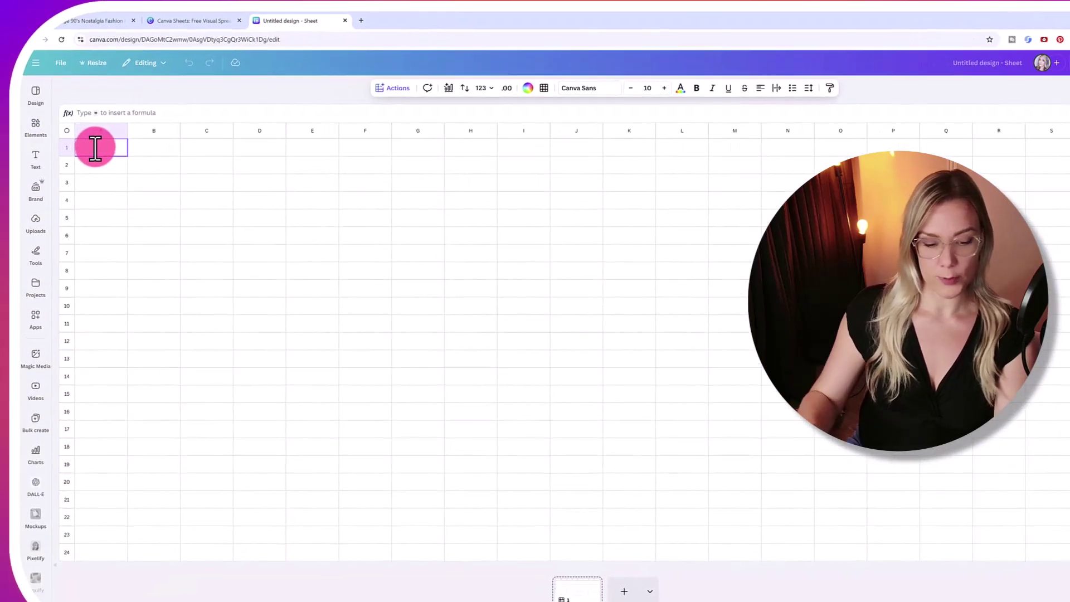
type("Nostalgc")
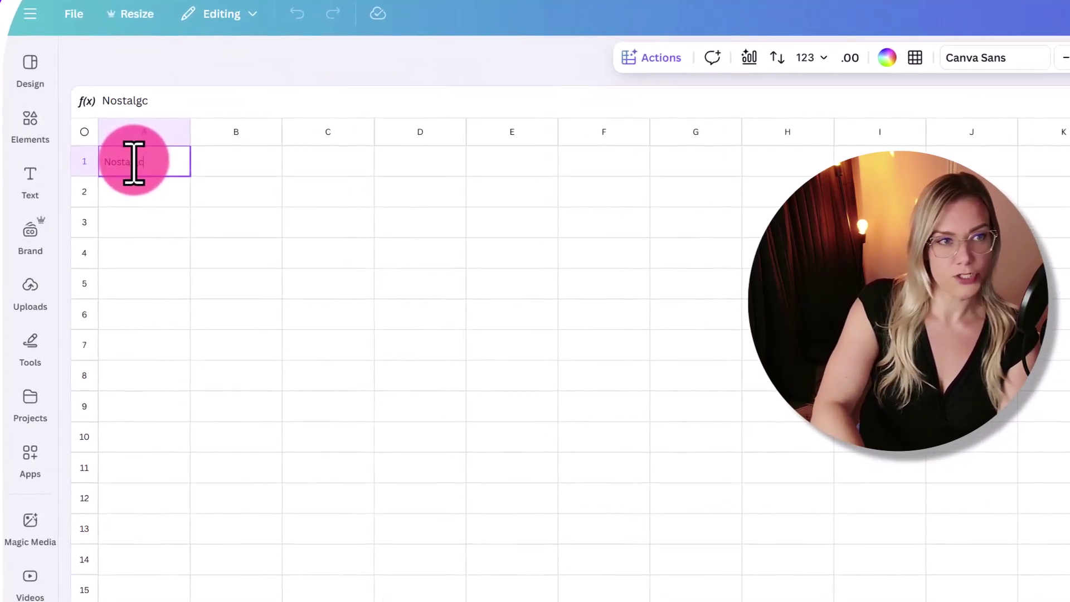
key("BackSpace")
type("ic Tech Item")
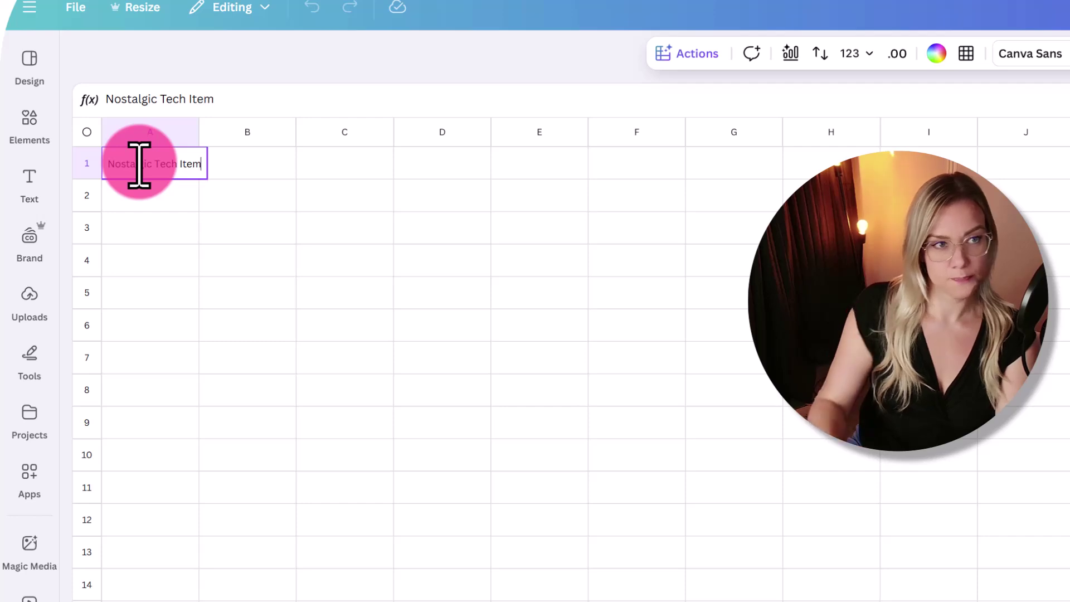
left_click(273, 167)
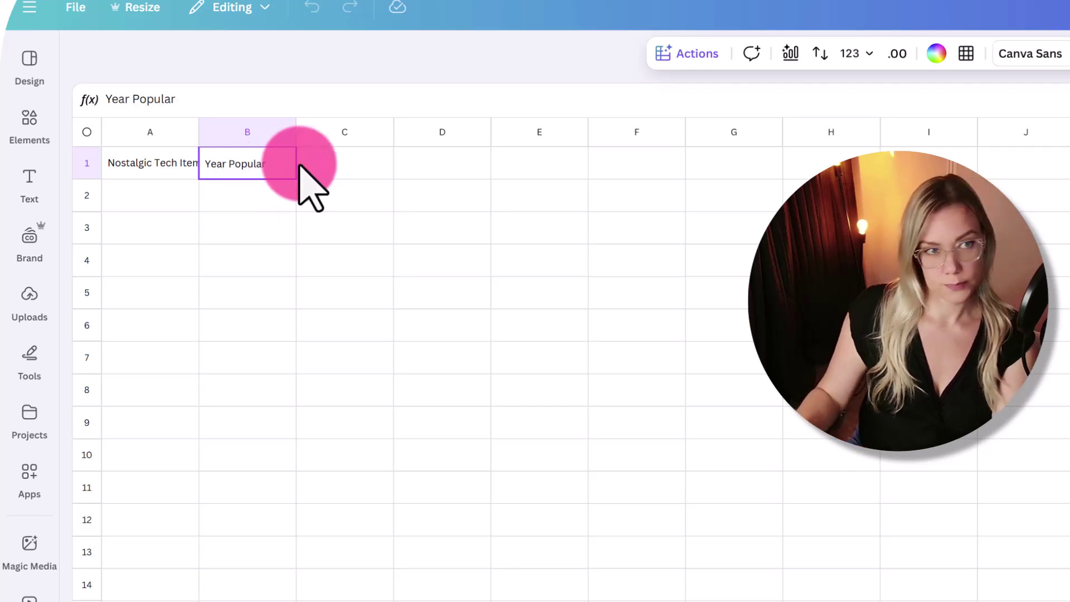
left_click(319, 166)
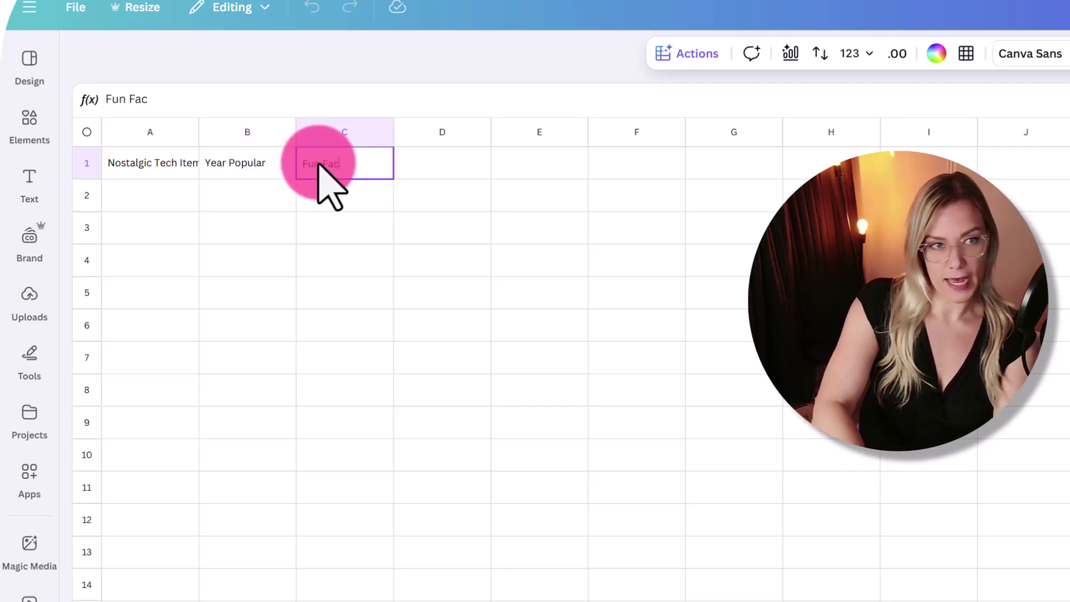
type("Fun Fact")
Enter Cassette Player as the first item in A2 and widen column A to fit its header.
left_click(161, 194)
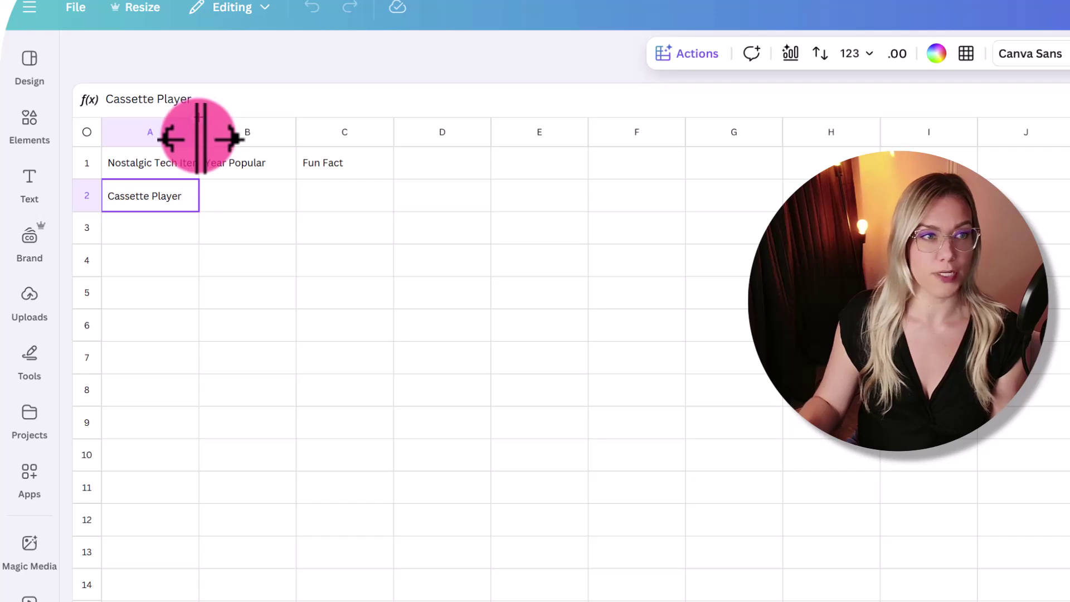
left_click_drag(199, 138, 212, 137)
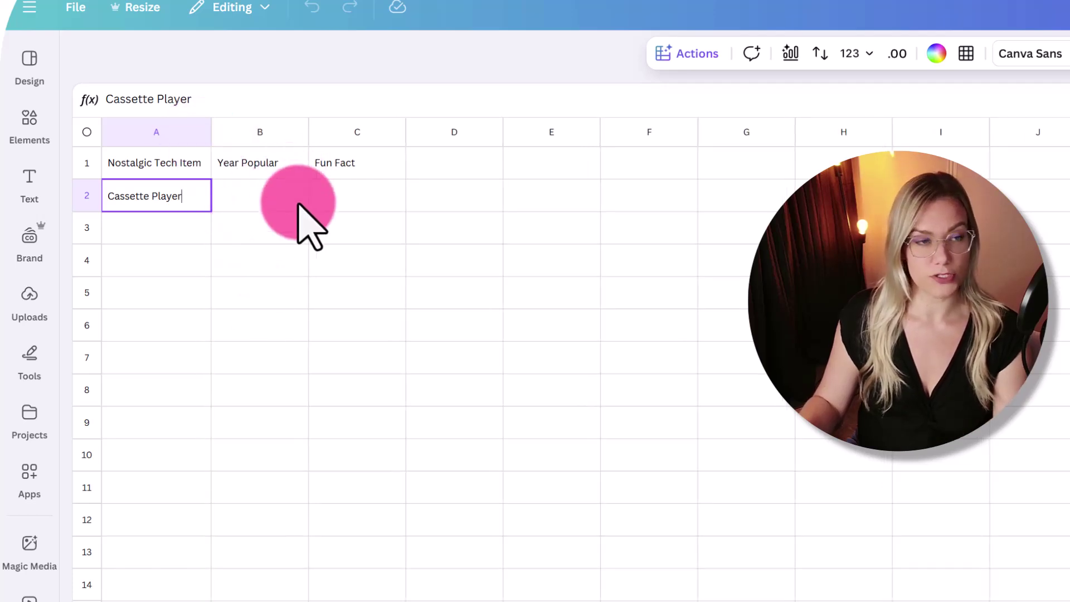
left_click(322, 271)
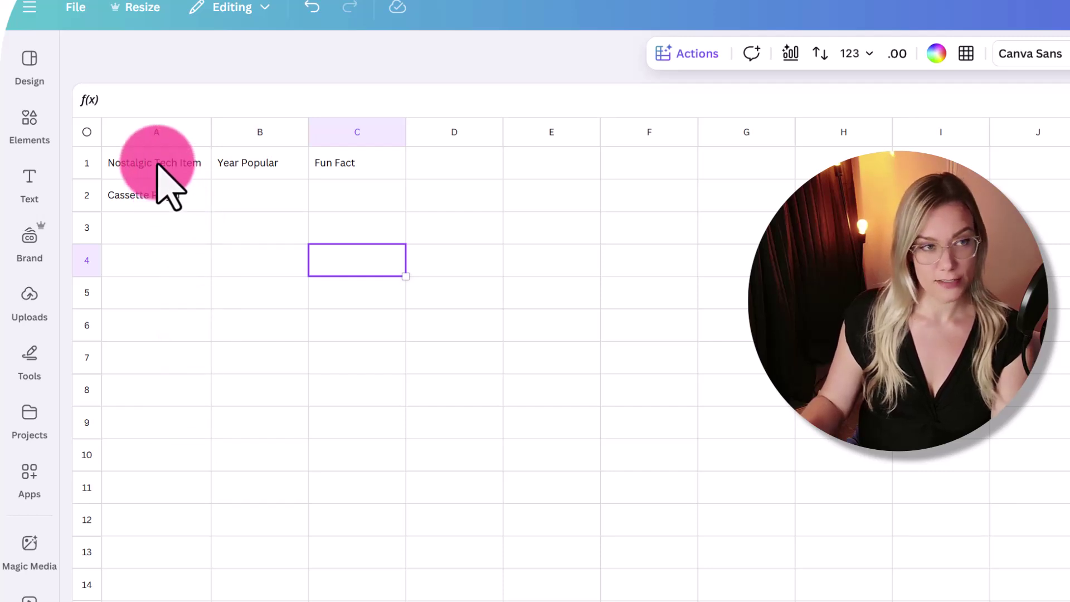
Generate content for the empty cells in A1 through C20 with Fill empty cells and insert the result into the sheet.
left_click_drag(158, 165, 363, 601)
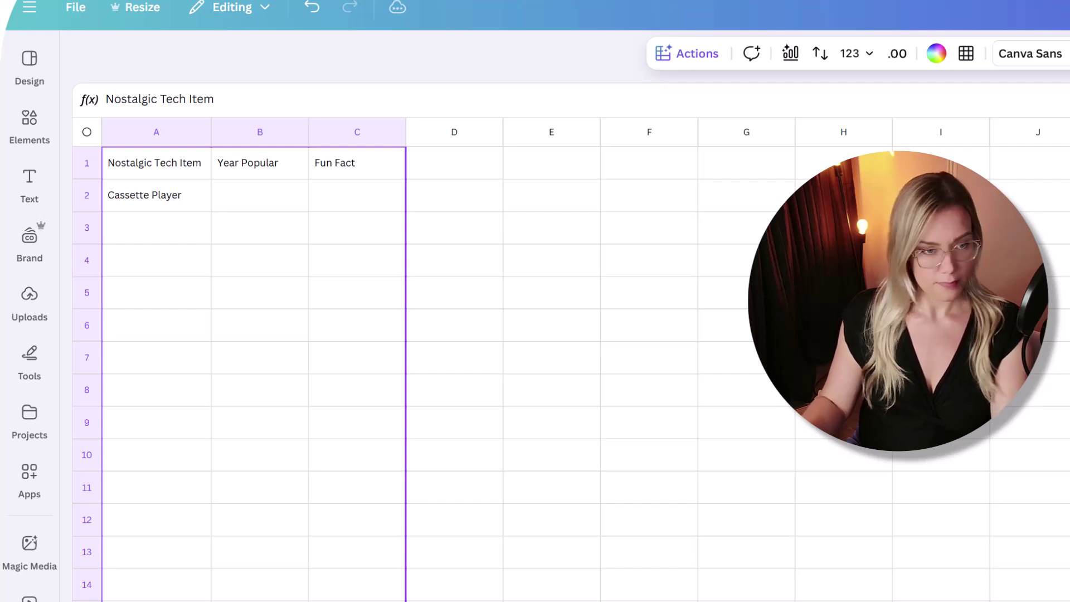
left_click(697, 56)
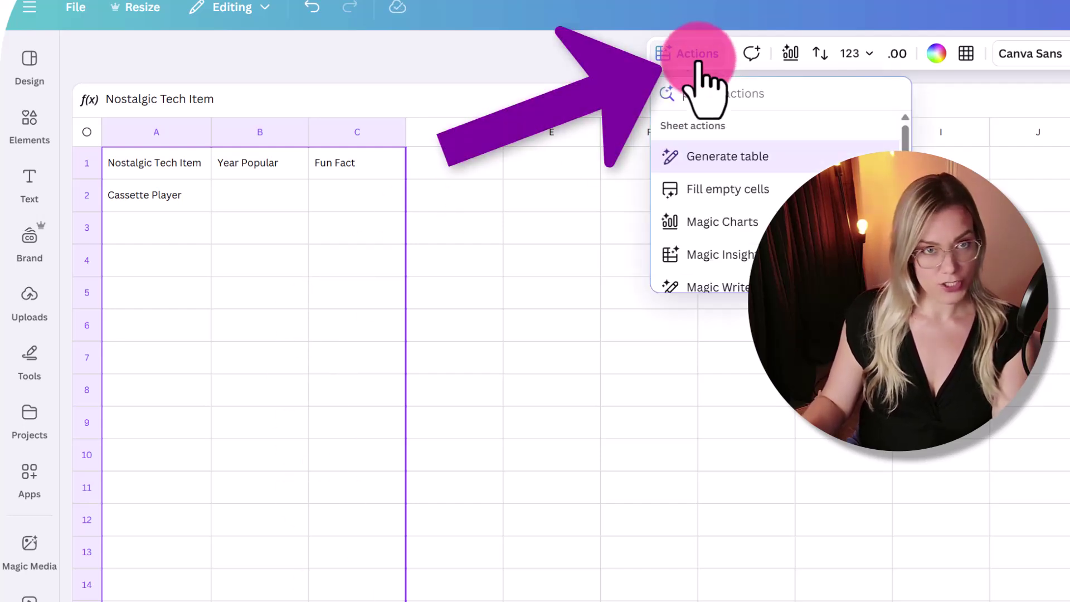
left_click(714, 195)
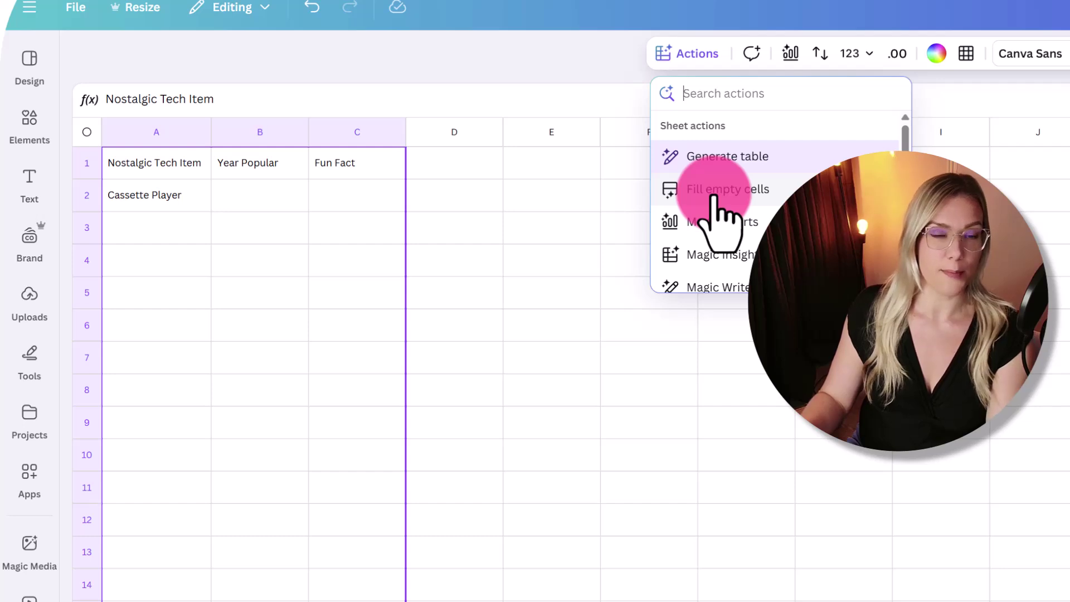
left_click(719, 212)
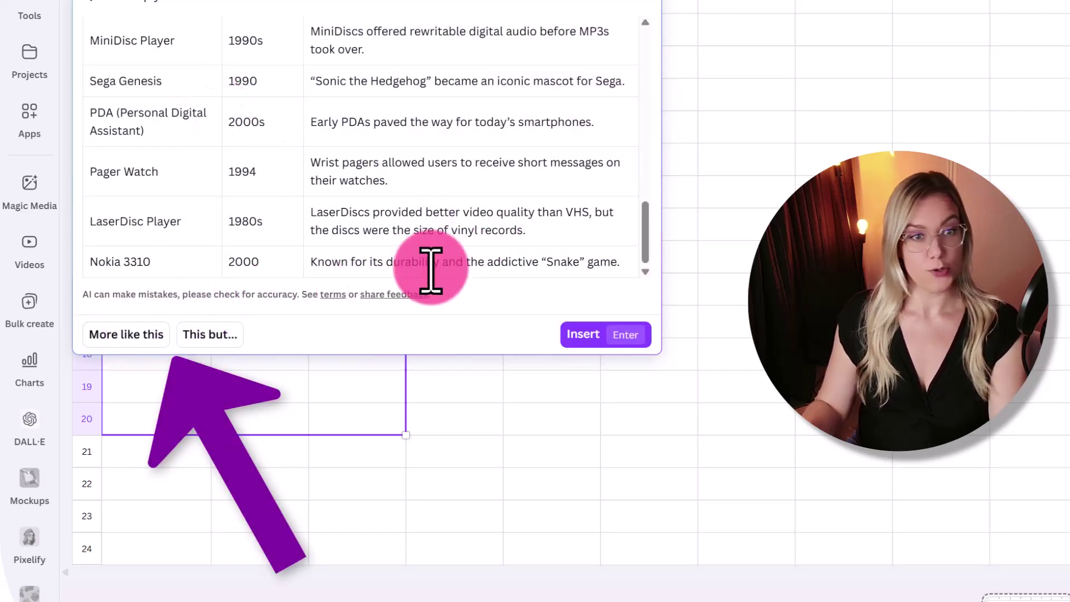
left_click(226, 335)
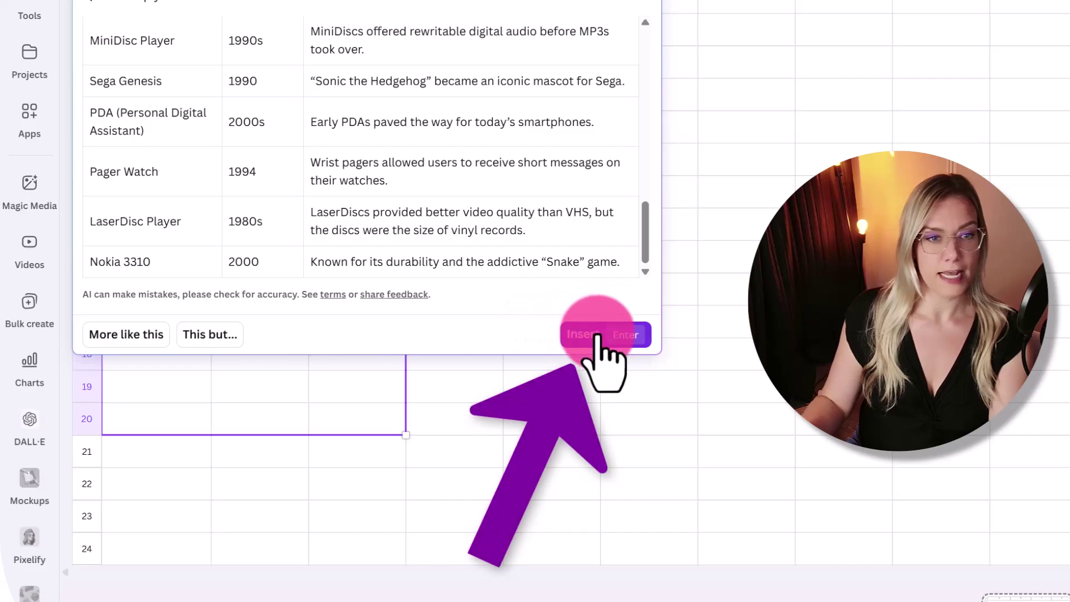
left_click(595, 336)
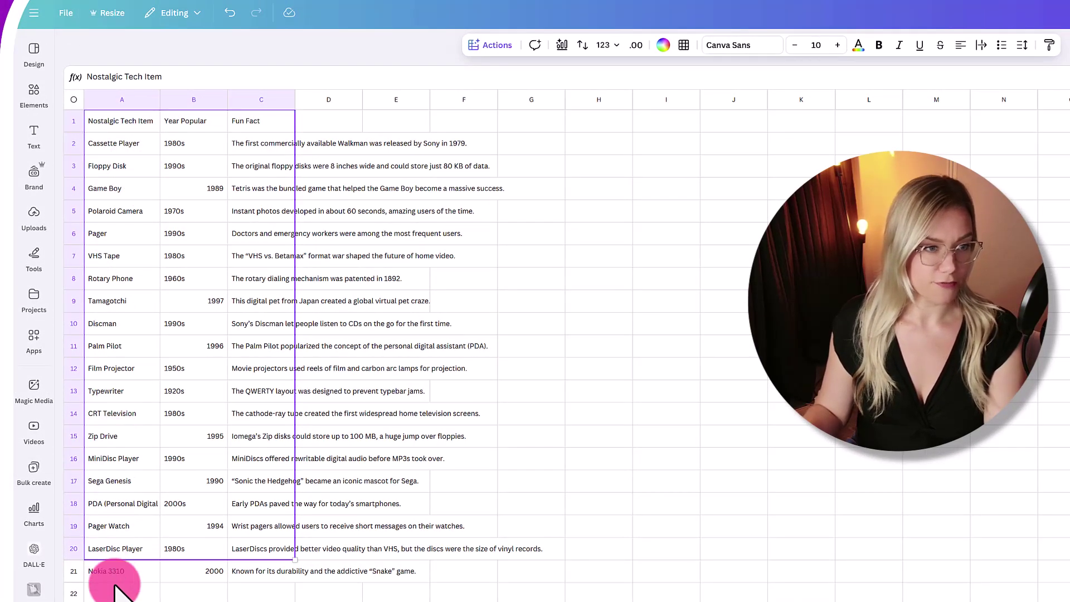
Widen the Fun Fact column to fit its text and add the header Images in D1.
left_click(303, 100)
left_click_drag(300, 103, 560, 117)
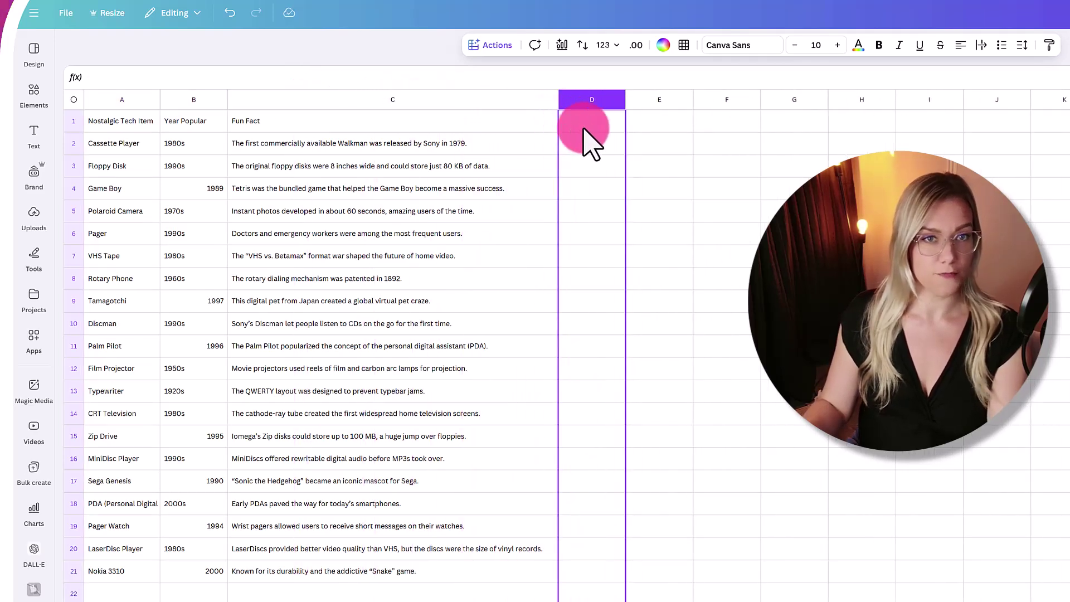
left_click(583, 128)
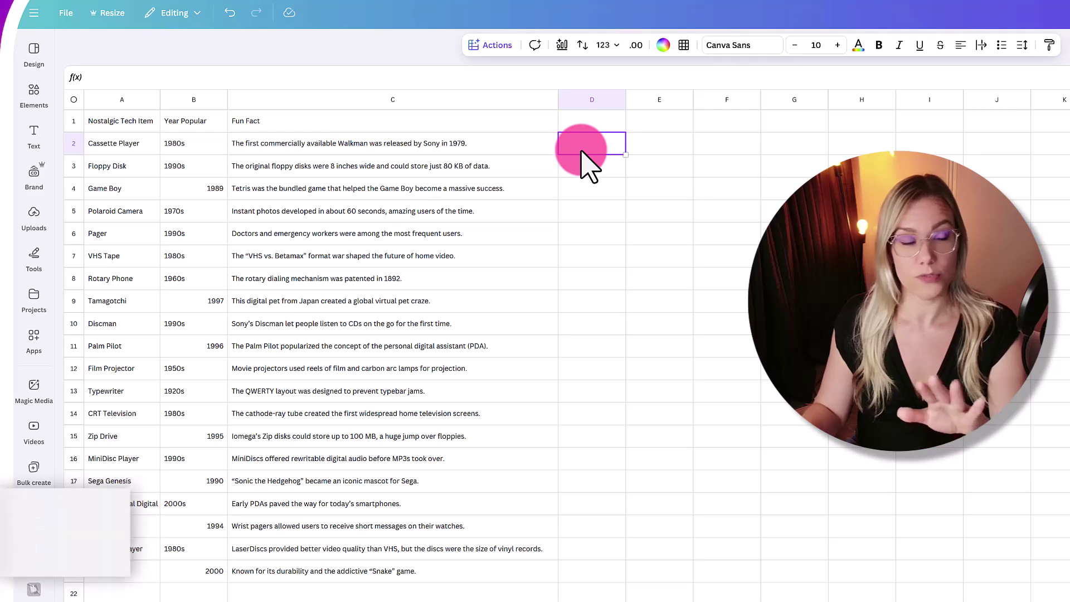
Search the elements for cassette player photos and insert the cassette with headphones photo into D2.
left_click(35, 96)
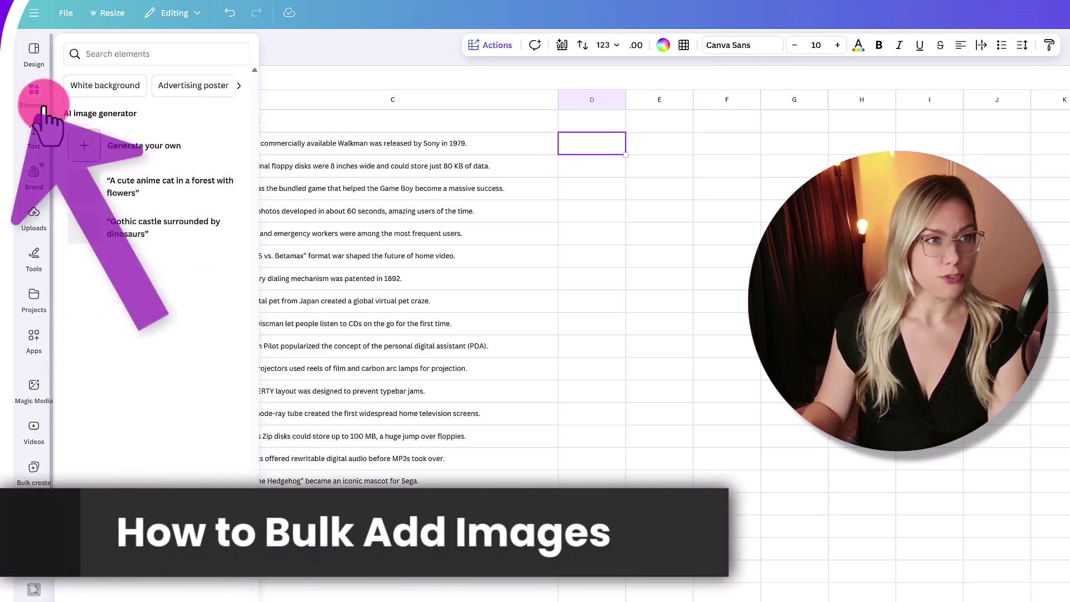
left_click(132, 50)
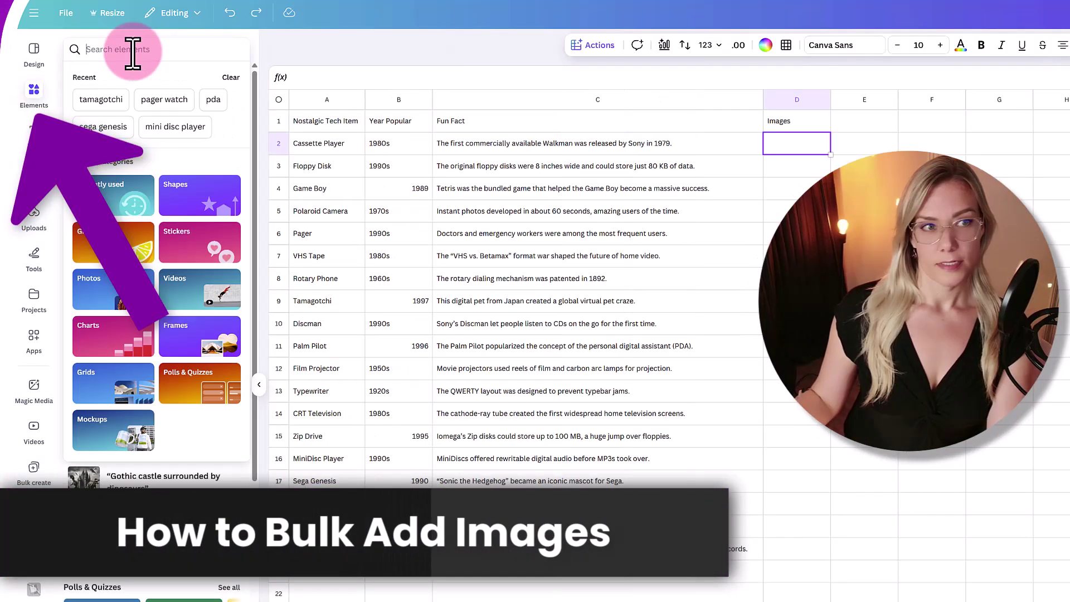
type("cass")
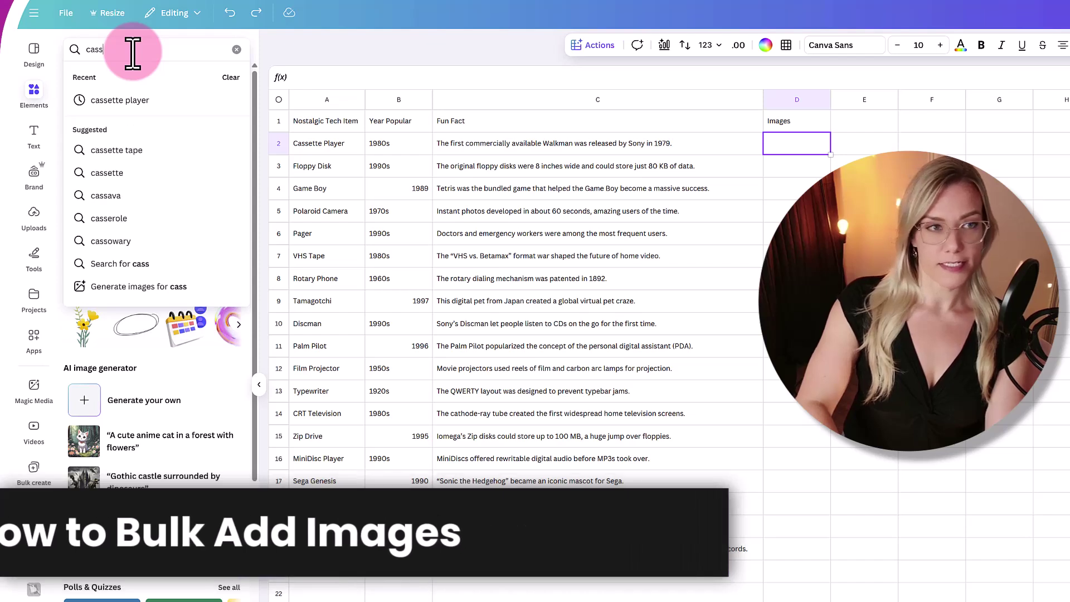
left_click(147, 100)
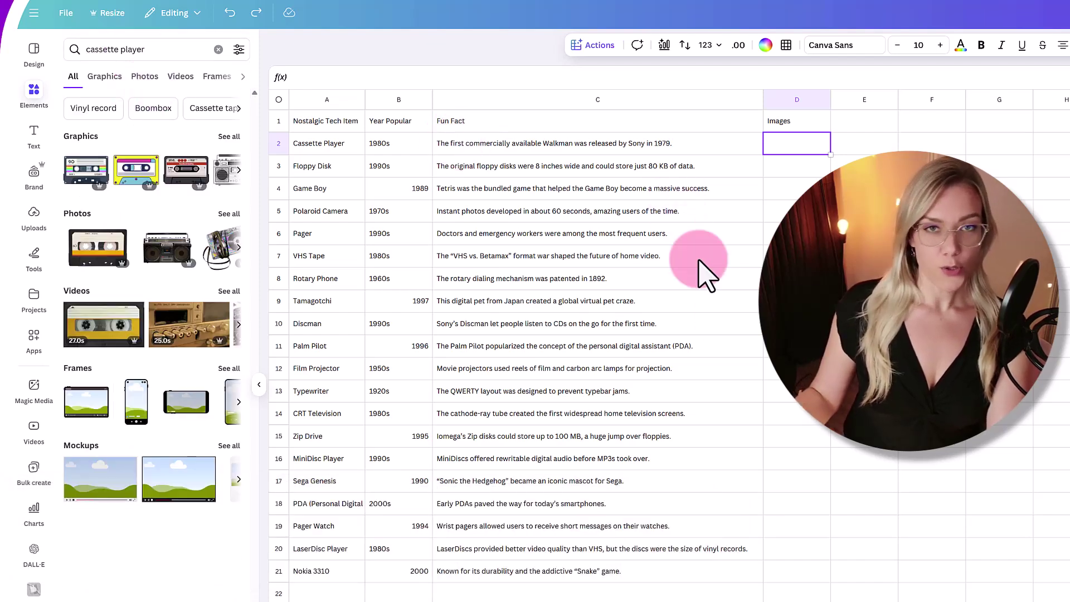
double_click(803, 150)
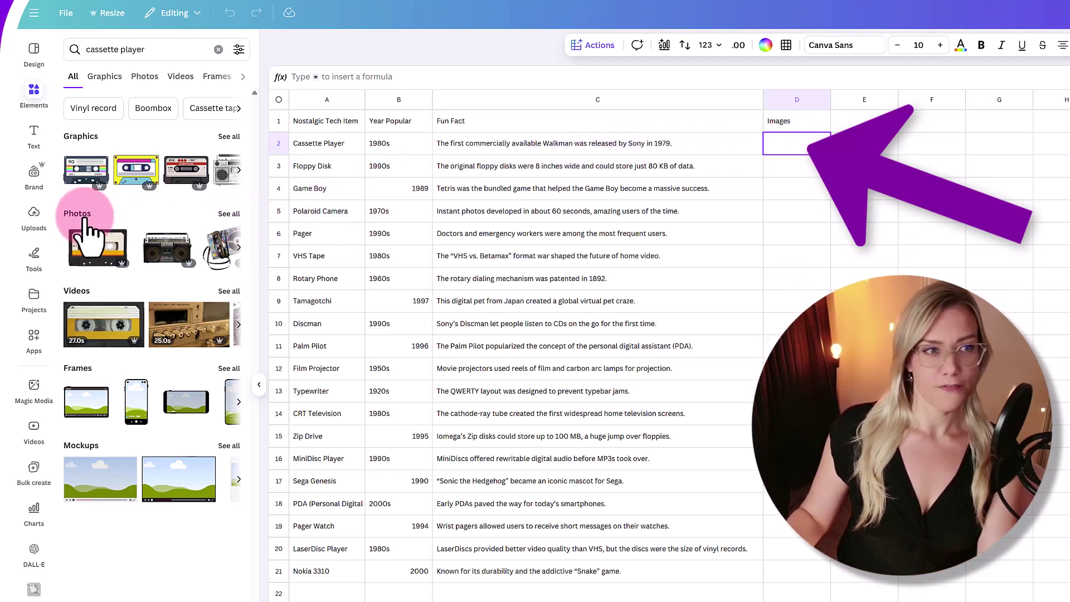
left_click(229, 215)
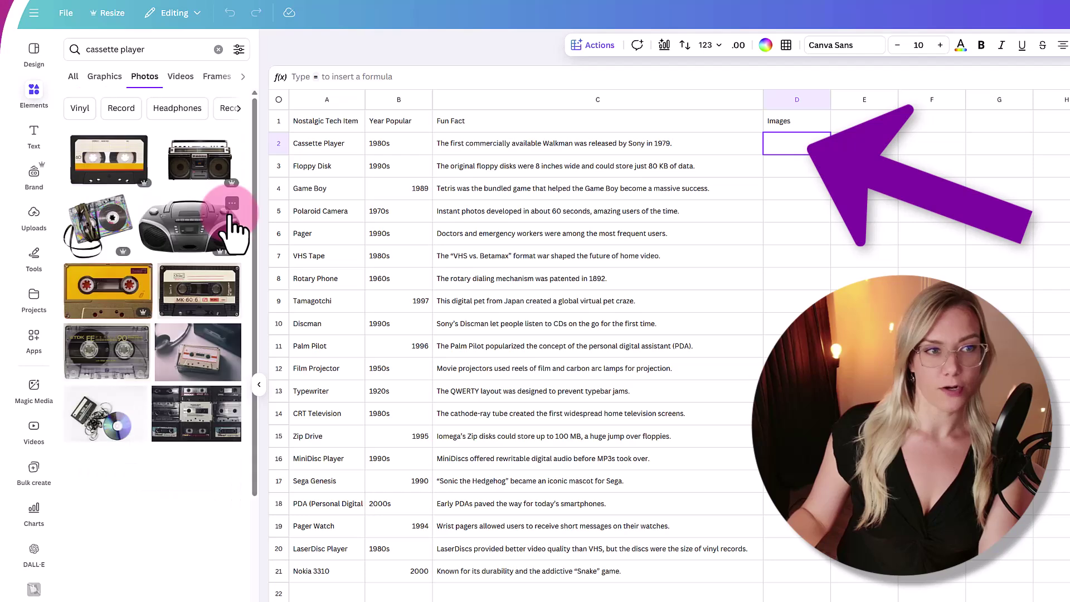
left_click(214, 357)
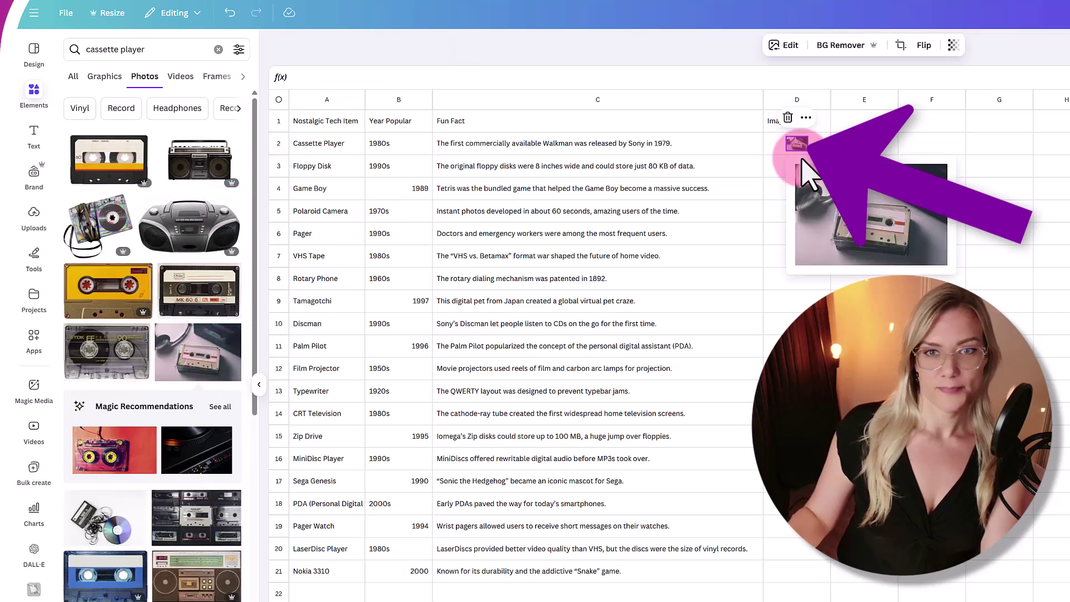
left_click(902, 147)
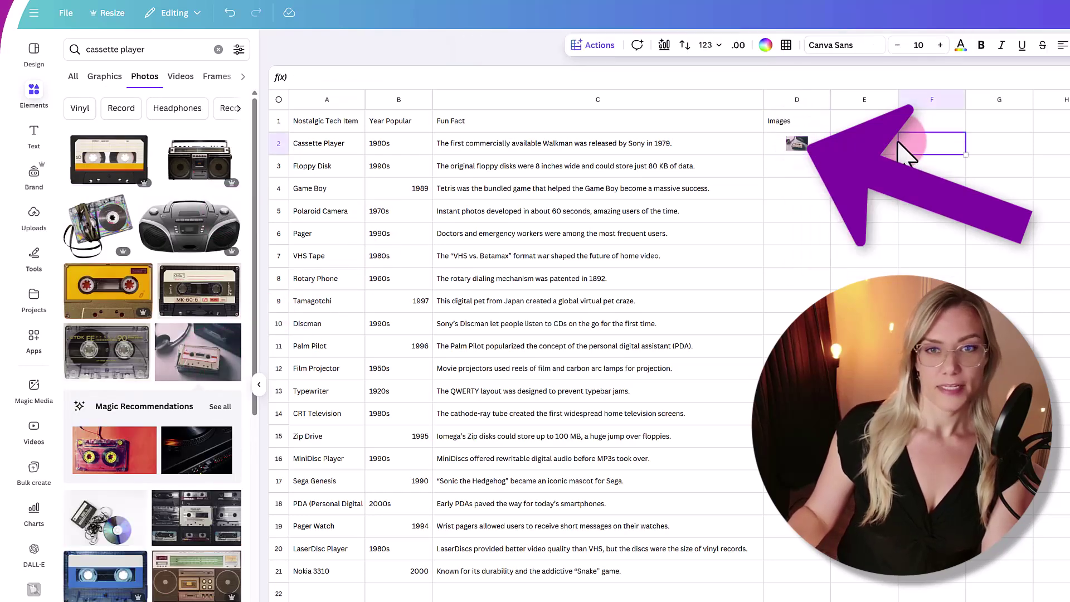
Search for floppy disk photos and insert the one with six colored disks into D3.
left_click(801, 163)
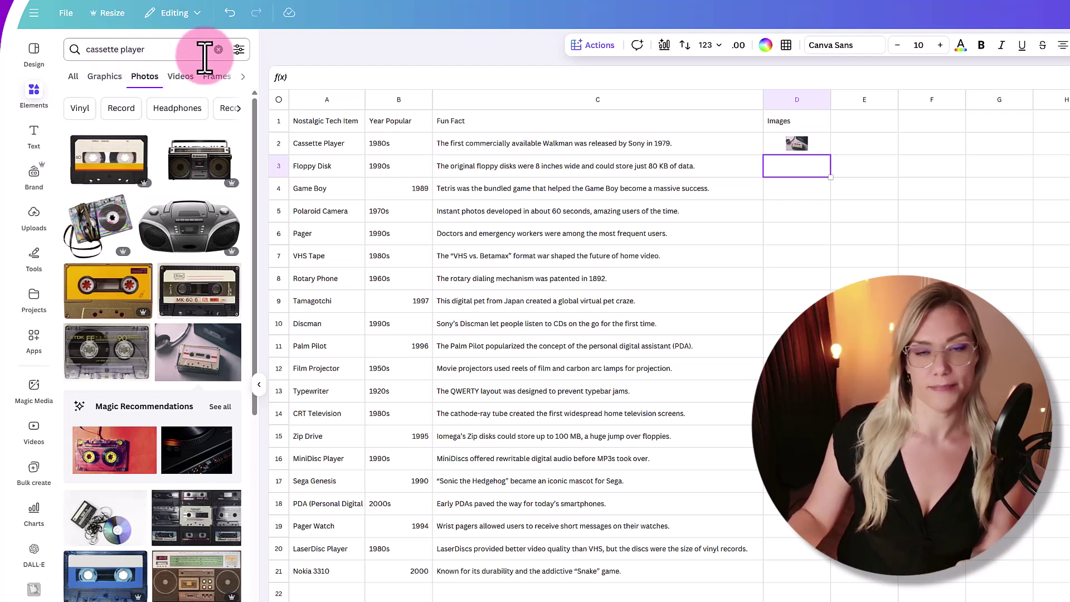
left_click(109, 50)
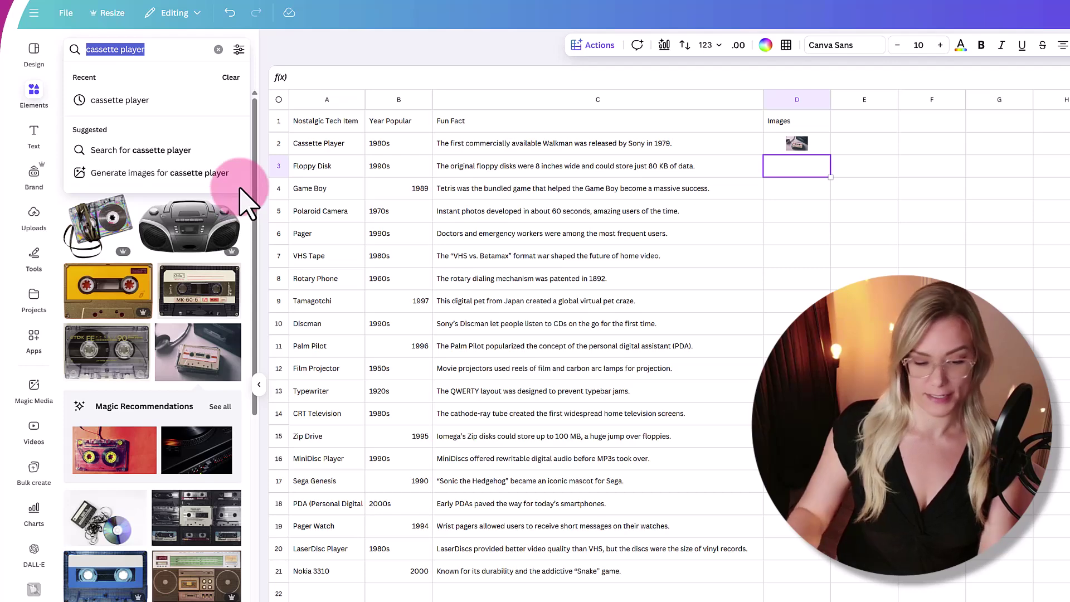
type("floppy")
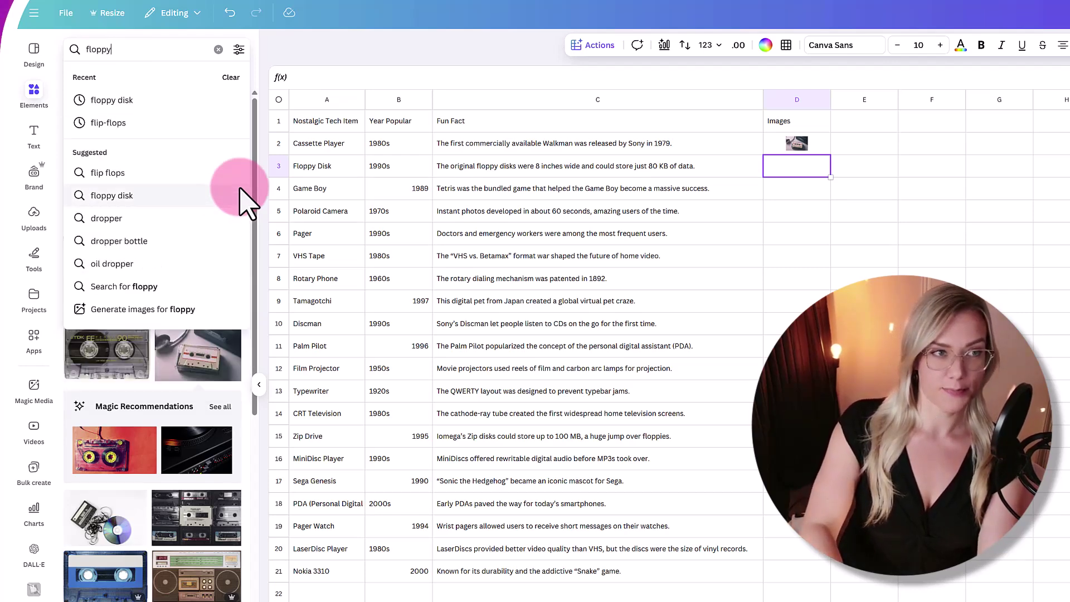
type(" disk")
key("Return")
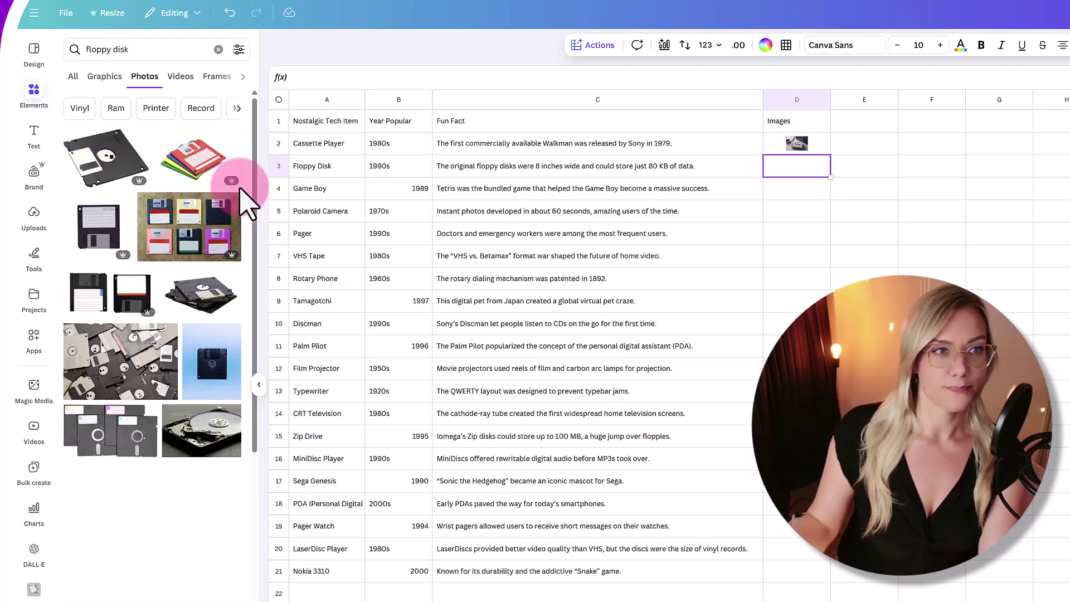
left_click(206, 240)
Search for game boy photos and insert the handheld console on a yellow background into D4.
left_click(789, 189)
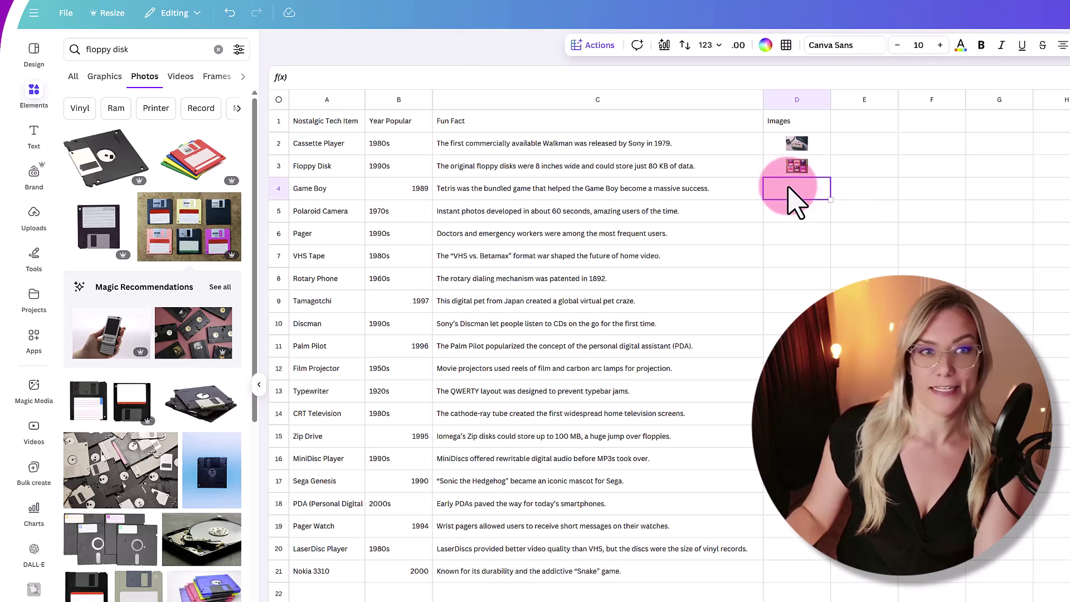
left_click(90, 49)
left_click_drag(88, 54, 67, 72)
type("game boy")
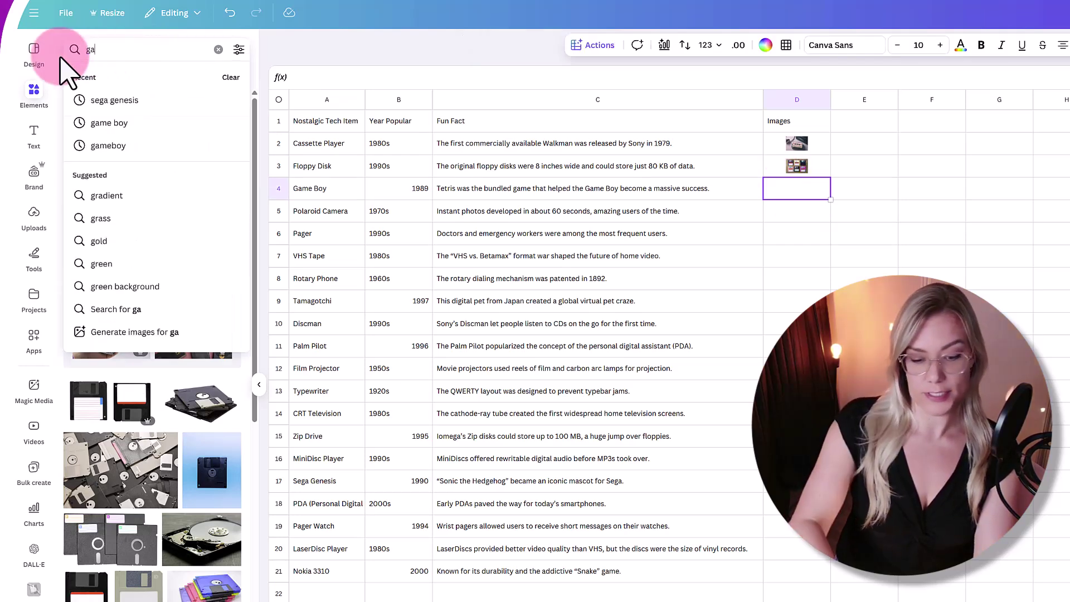
key("Return")
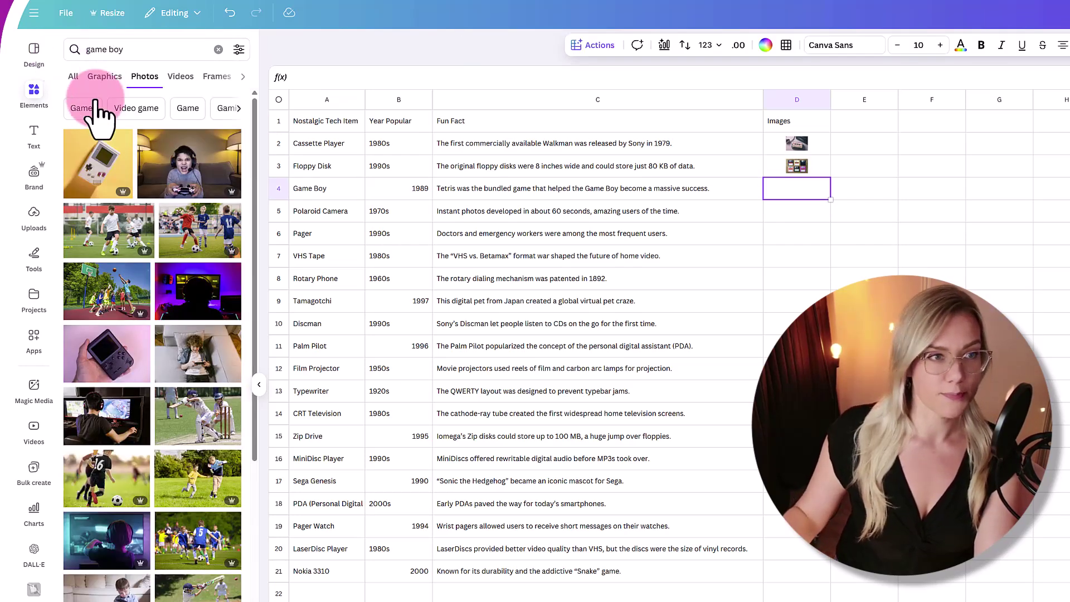
left_click(109, 170)
Search for polaroid camera photos and insert the black instant camera into D5.
left_click(815, 215)
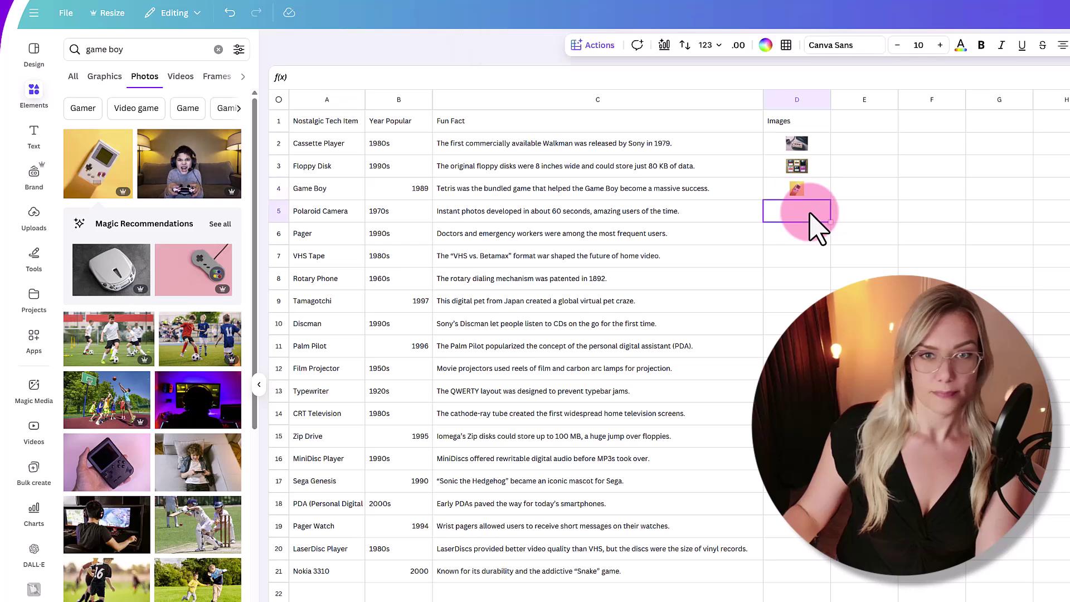
left_click_drag(146, 54, 73, 72)
type("polaroid")
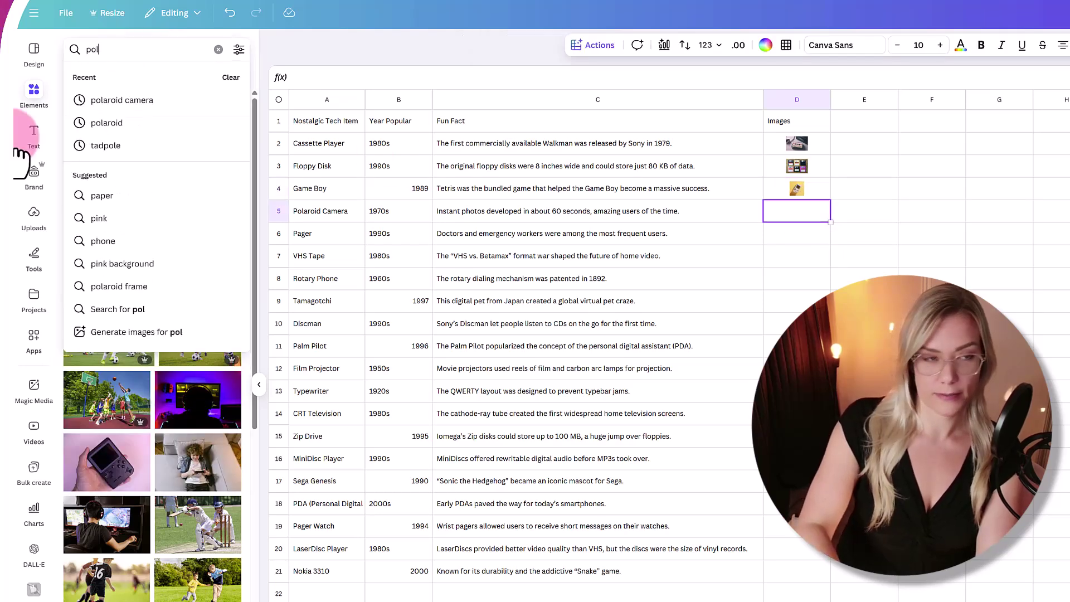
key("Return")
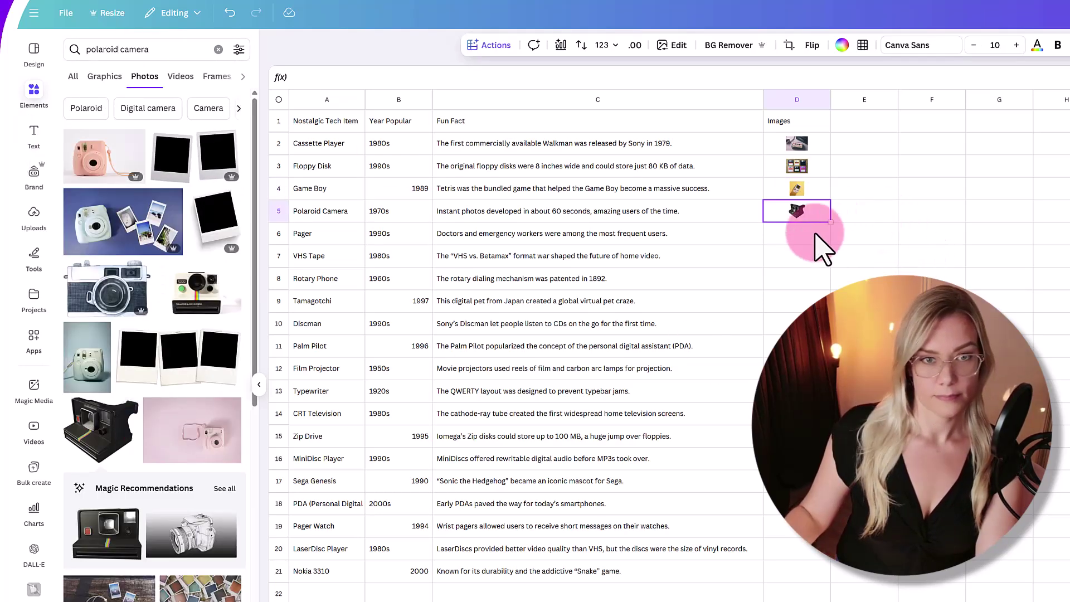
Search for pager photos and insert the one of a hand holding a pager against green grass into D6.
left_click(809, 236)
left_click(186, 48)
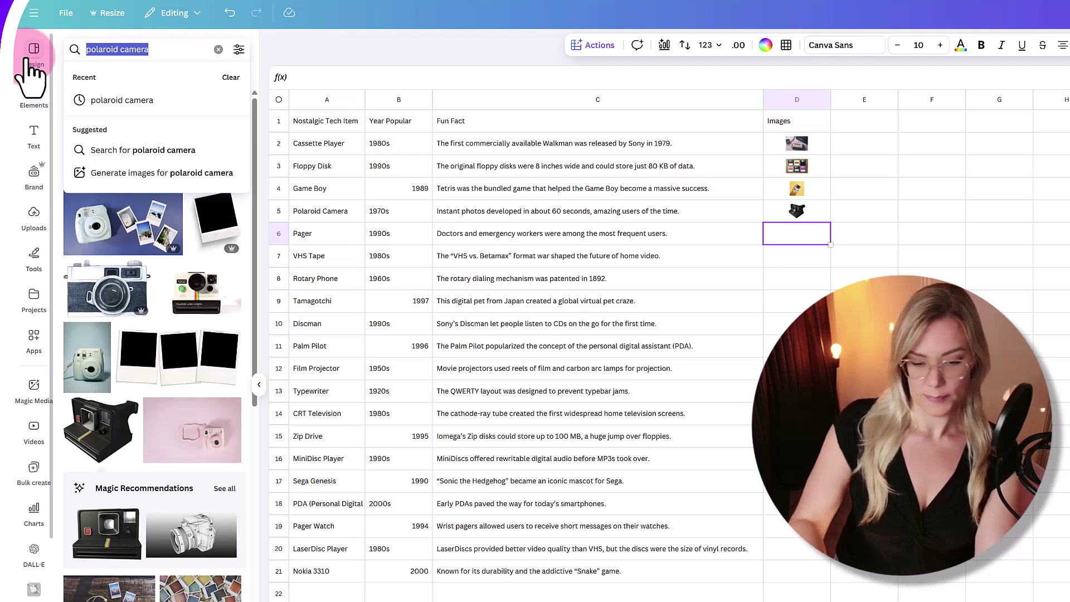
type("pager")
key("Return")
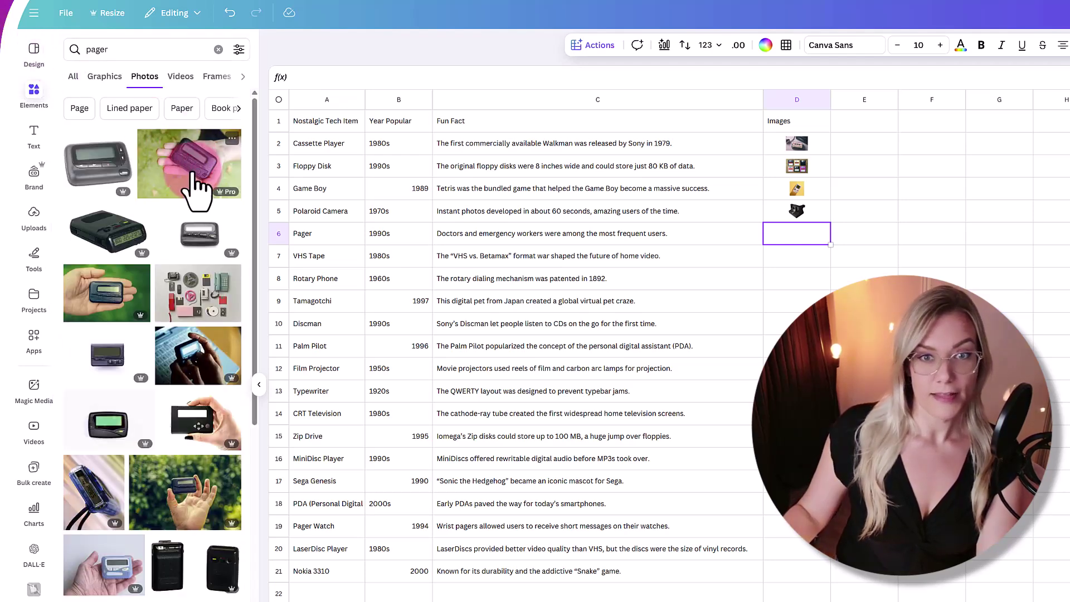
left_click(195, 189)
left_click(780, 255)
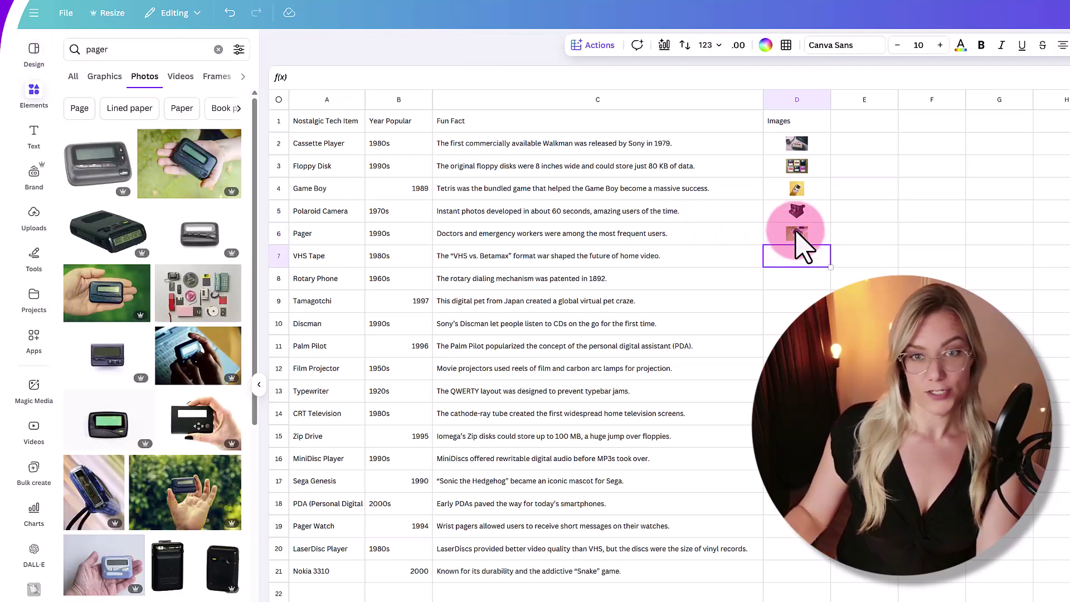
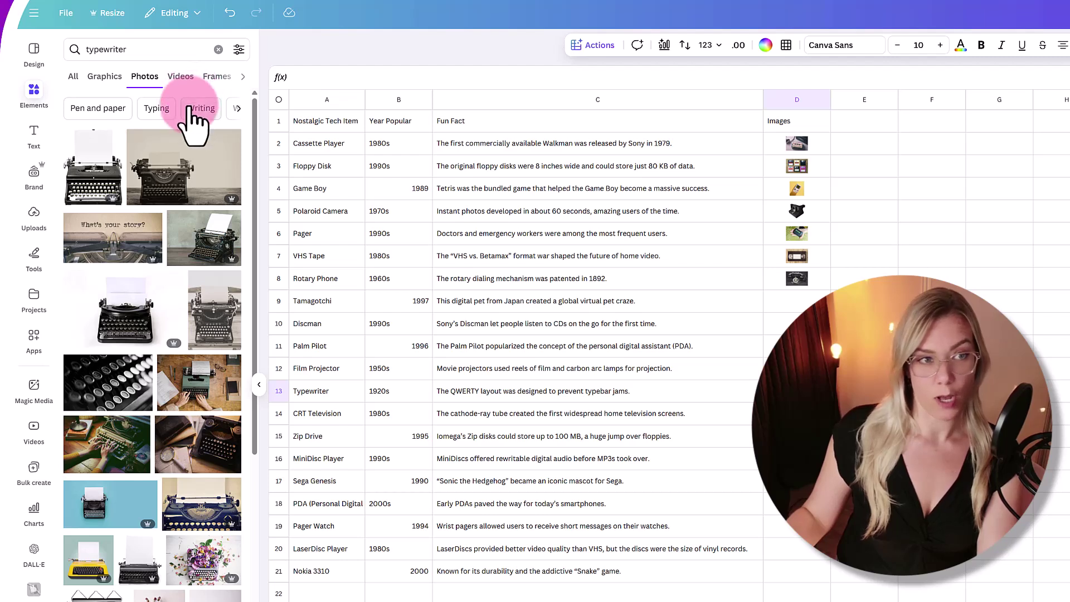
Insert the vintage typewriter photo with the plain beige background into D13.
mouse_move(192, 156)
left_click_drag(177, 192, 801, 397)
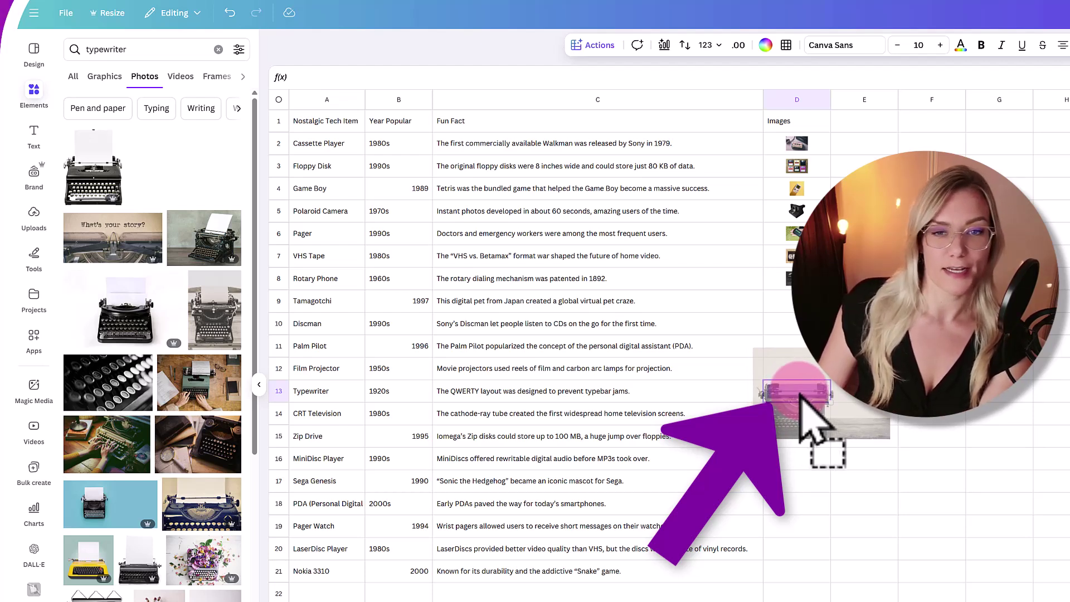
left_click_drag(801, 395, 803, 396)
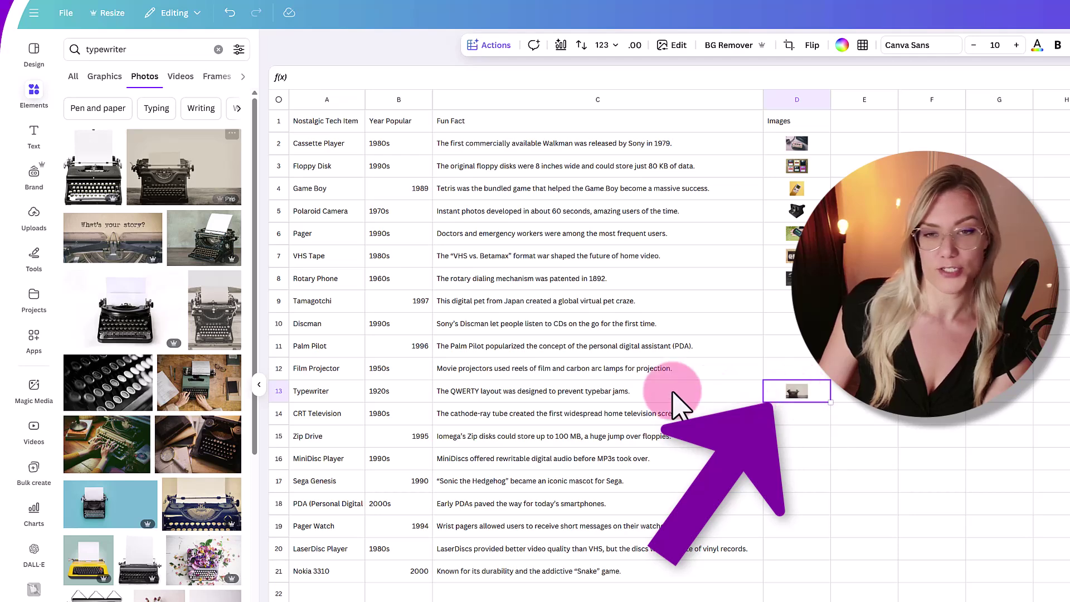
Search for film projector photos and insert the outdoor screen at dusk into D12.
left_click(815, 362)
left_click(161, 48)
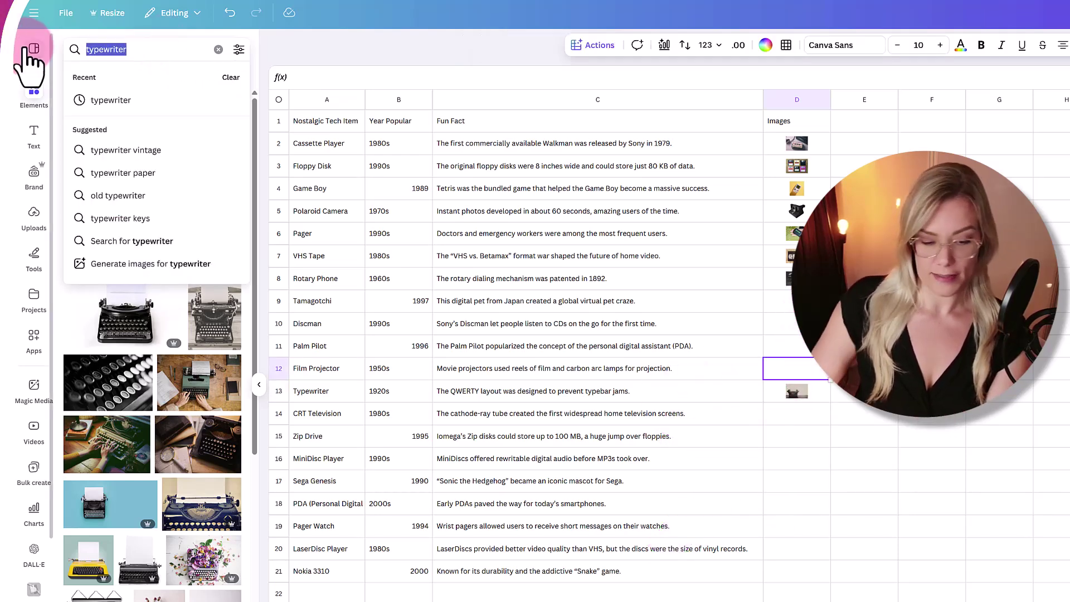
type("film projector")
key("Return")
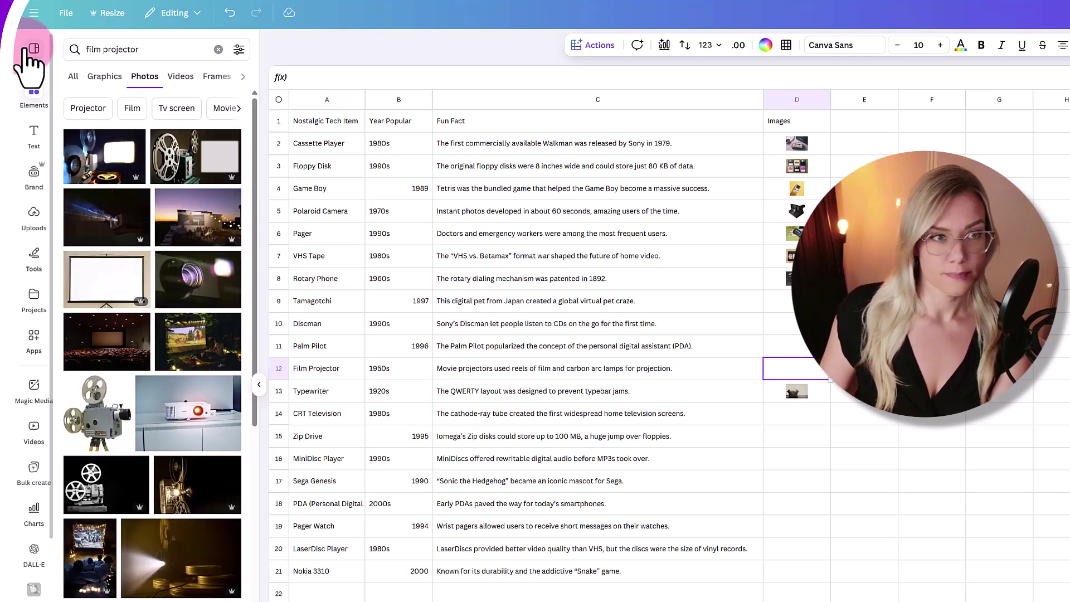
left_click(192, 226)
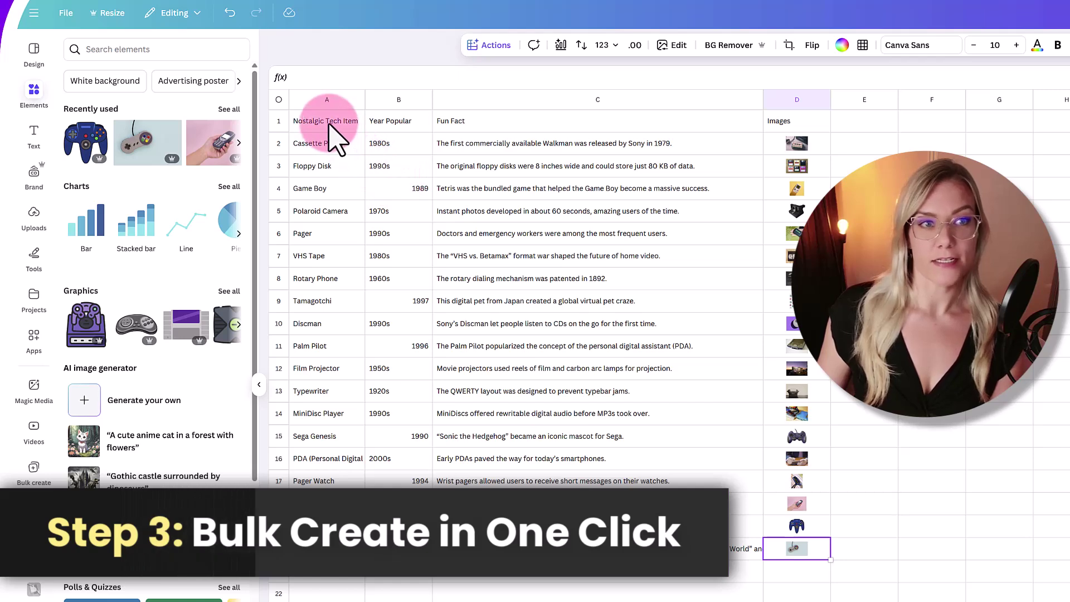
Start a bulk create from the data range A1:D20, using the gray and green Orange 90's Nostalgia design as the template.
left_click_drag(328, 121, 822, 552)
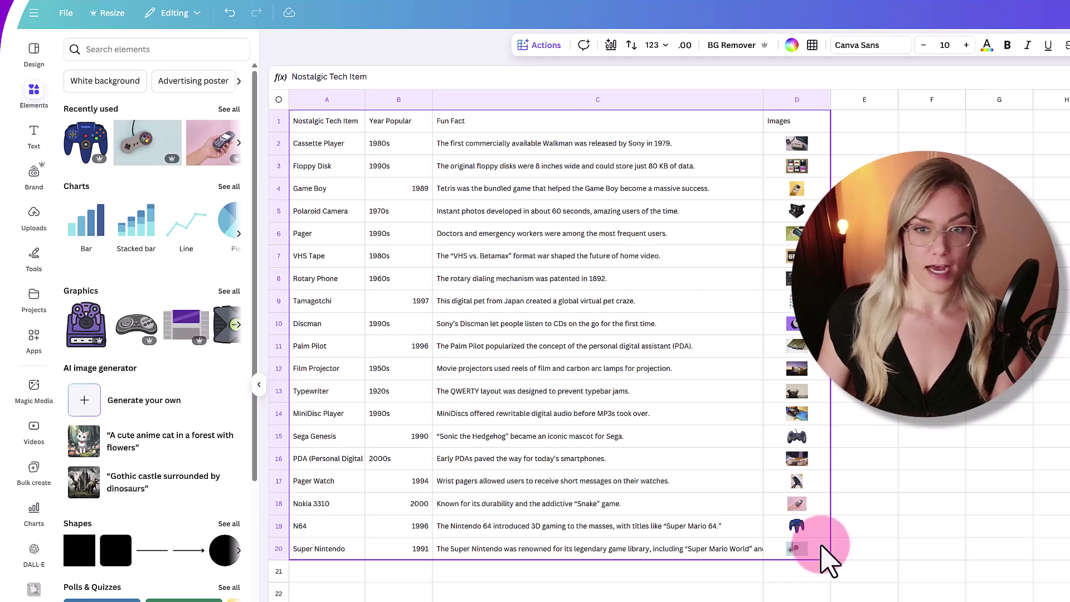
left_click(537, 53)
scroll(590, 160, "down", 1)
scroll(588, 162, "down", 2)
scroll(585, 162, "up", 1)
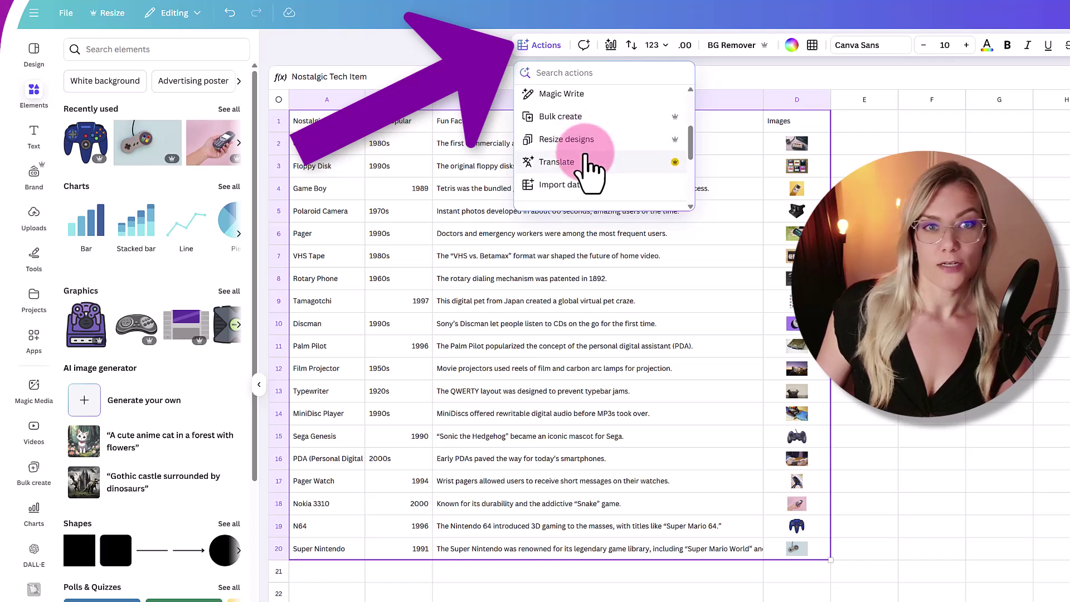
left_click(595, 117)
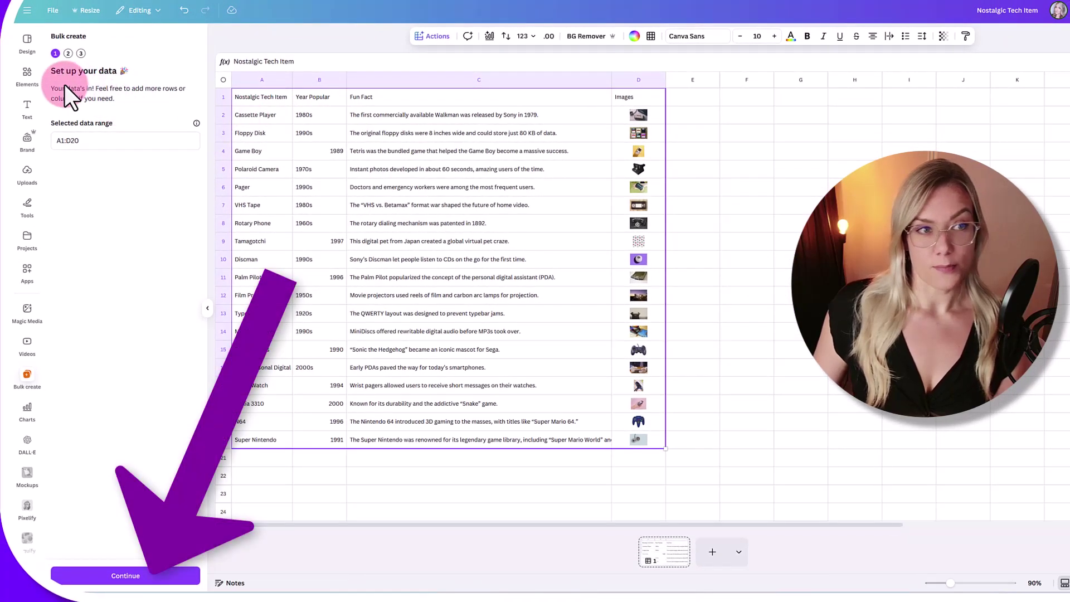
left_click(117, 577)
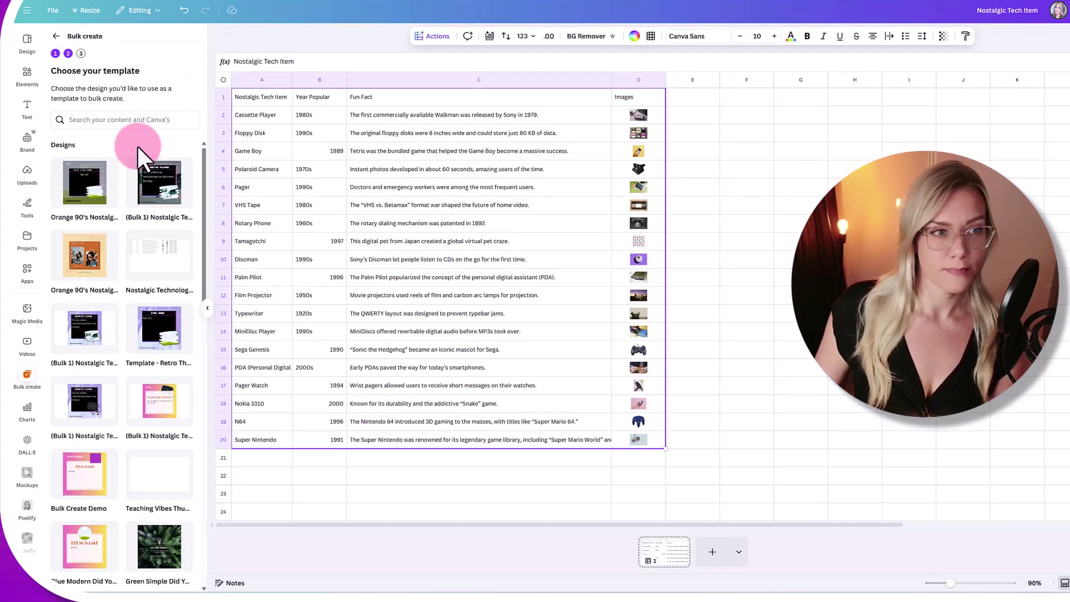
left_click(96, 194)
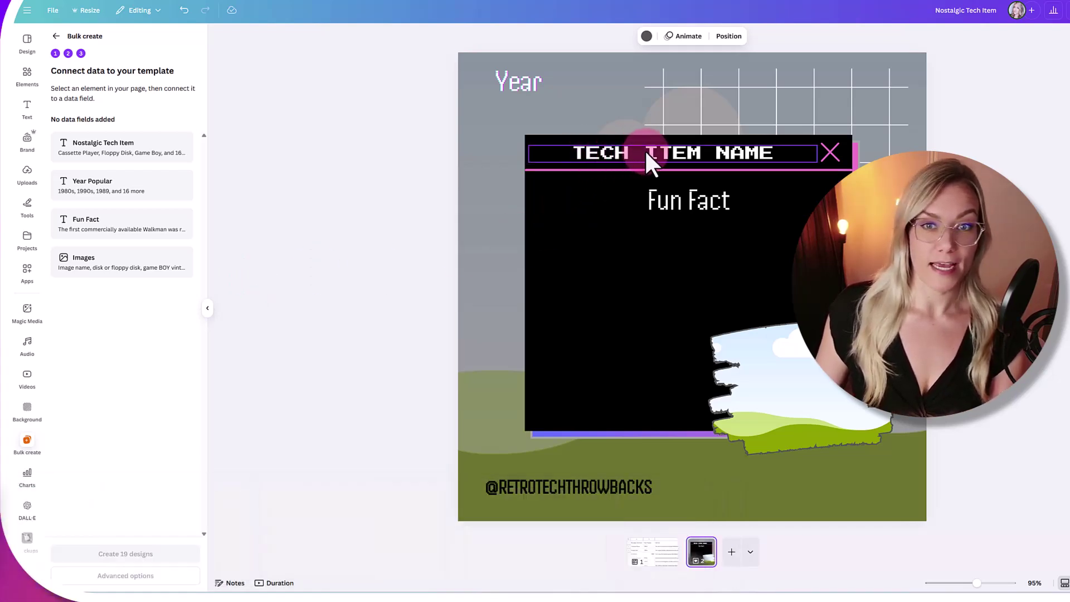
Connect the TECH ITEM NAME heading text to the Nostalgic Tech Item data field.
left_click(648, 162)
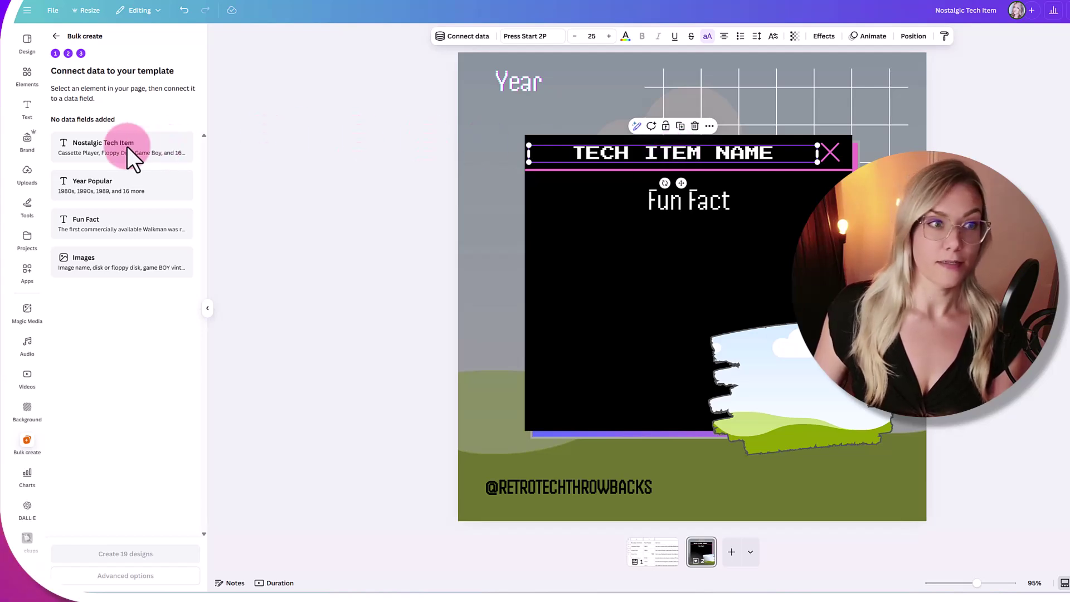
left_click_drag(92, 146, 631, 153)
right_click(631, 153)
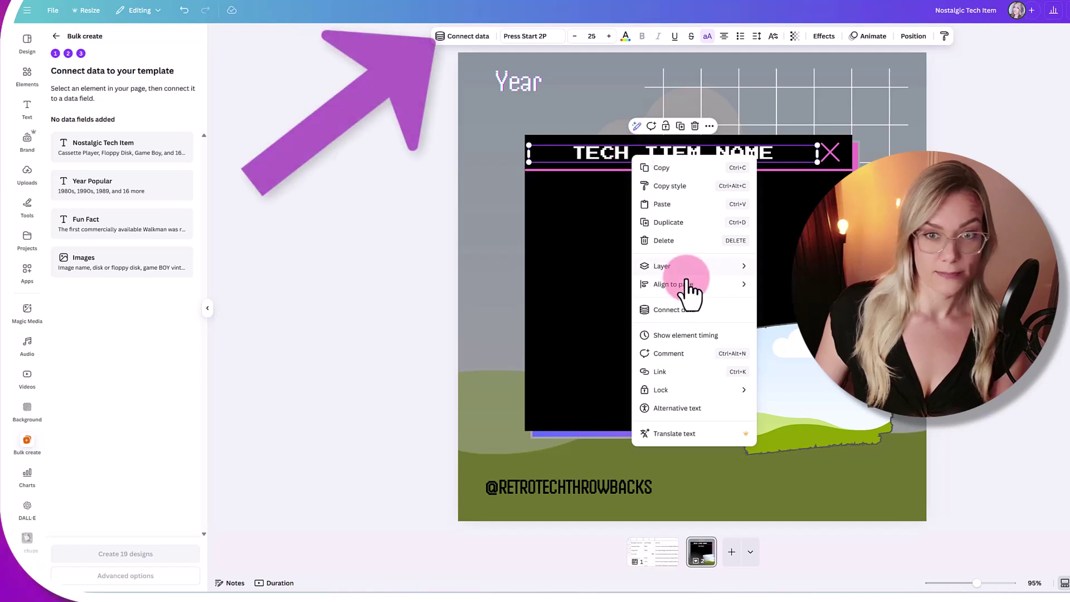
left_click(691, 310)
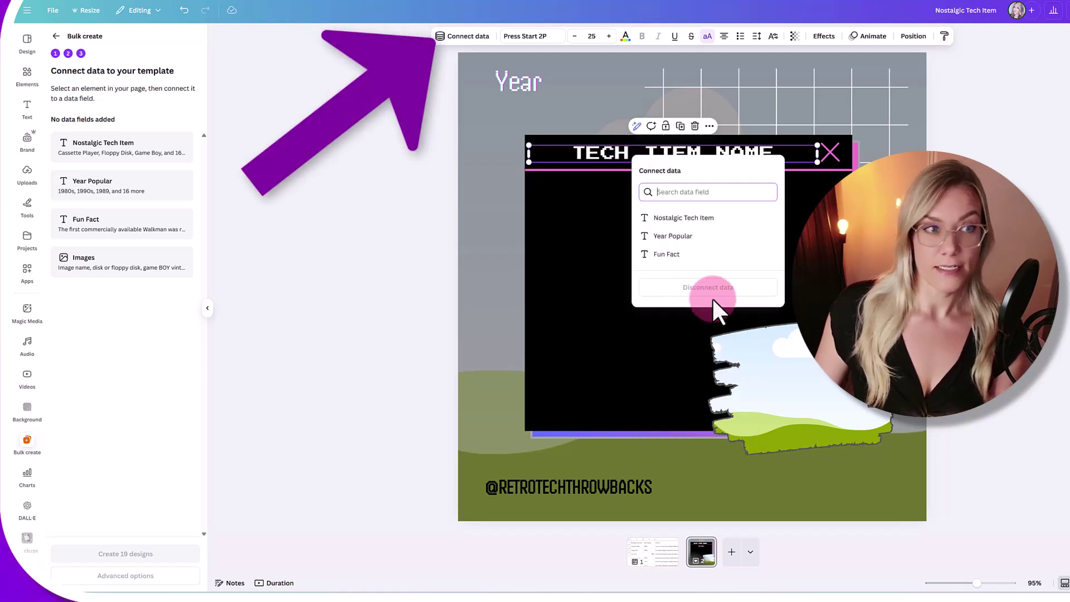
left_click(703, 223)
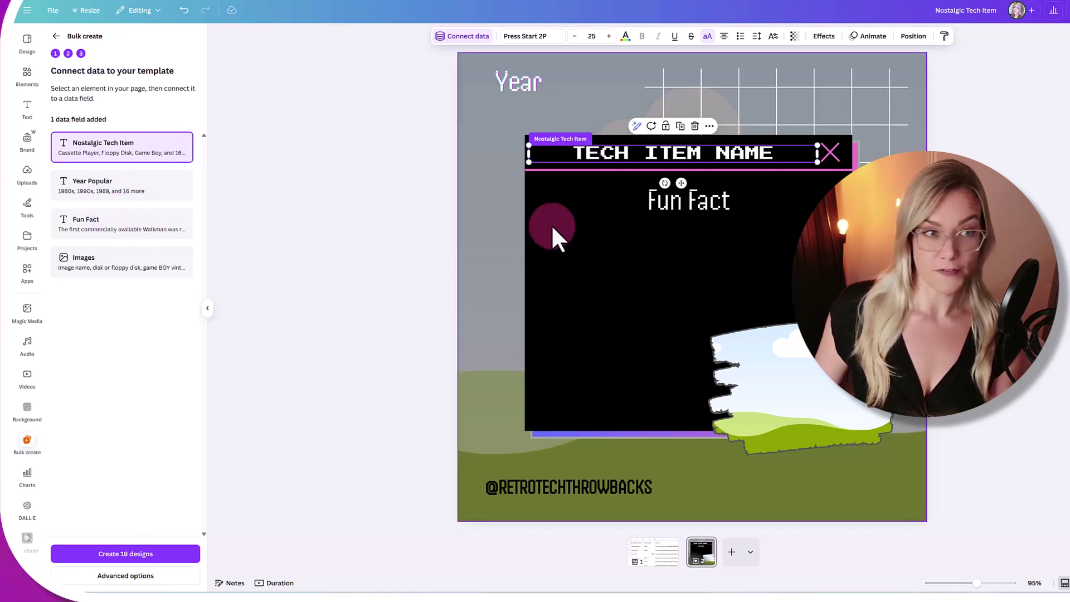
Connect the Fun Fact text in the black window to the Fun Fact data field.
left_click(637, 202)
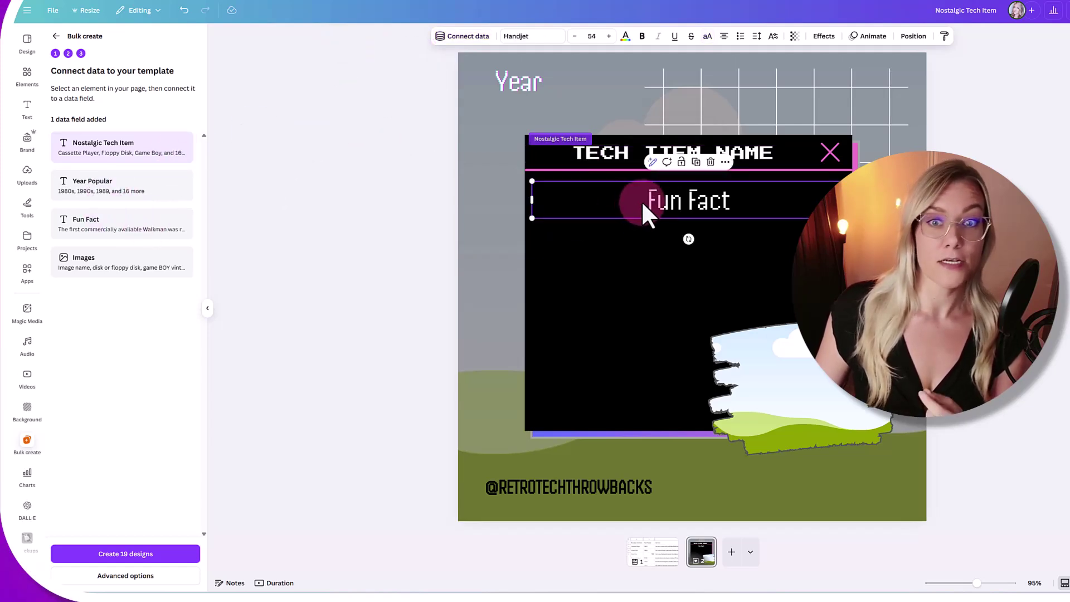
right_click(643, 204)
left_click(674, 358)
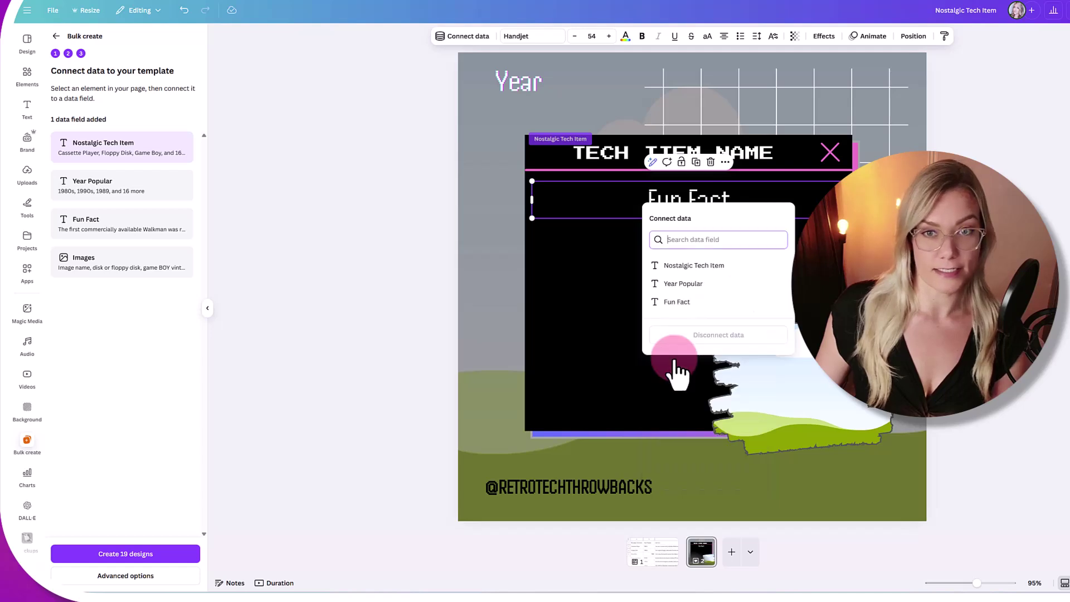
left_click(683, 304)
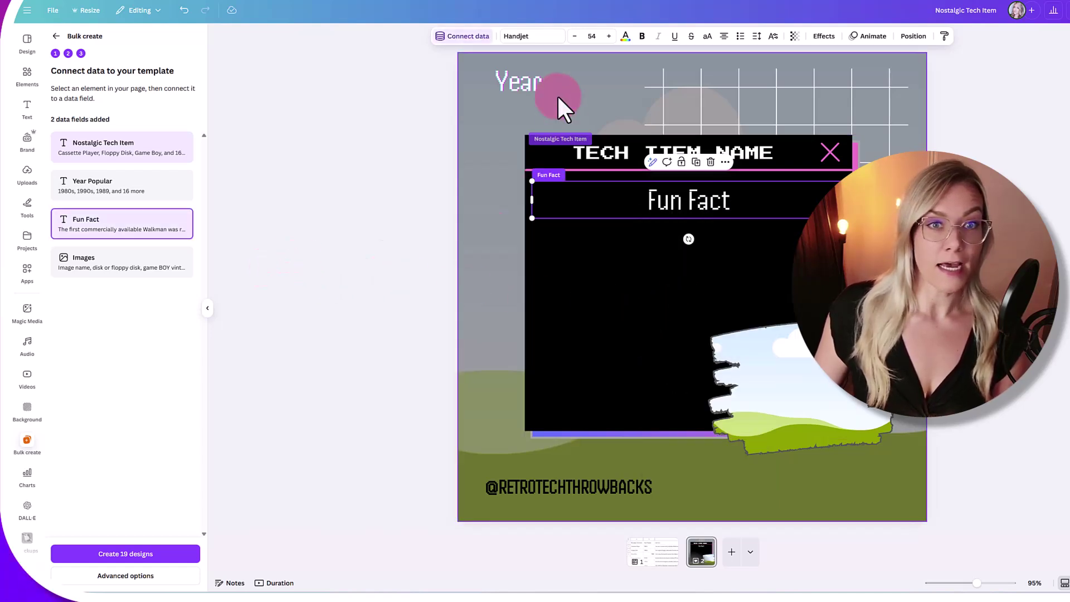
Connect the Year text in the template's upper corner to the Year Popular data field.
left_click(507, 83)
right_click(512, 84)
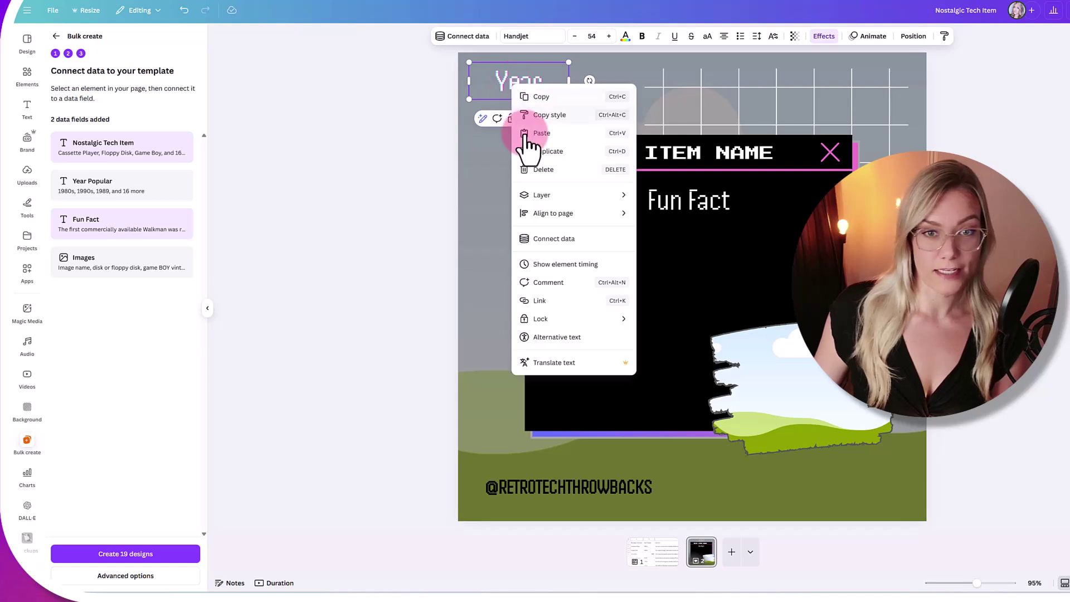
left_click(557, 240)
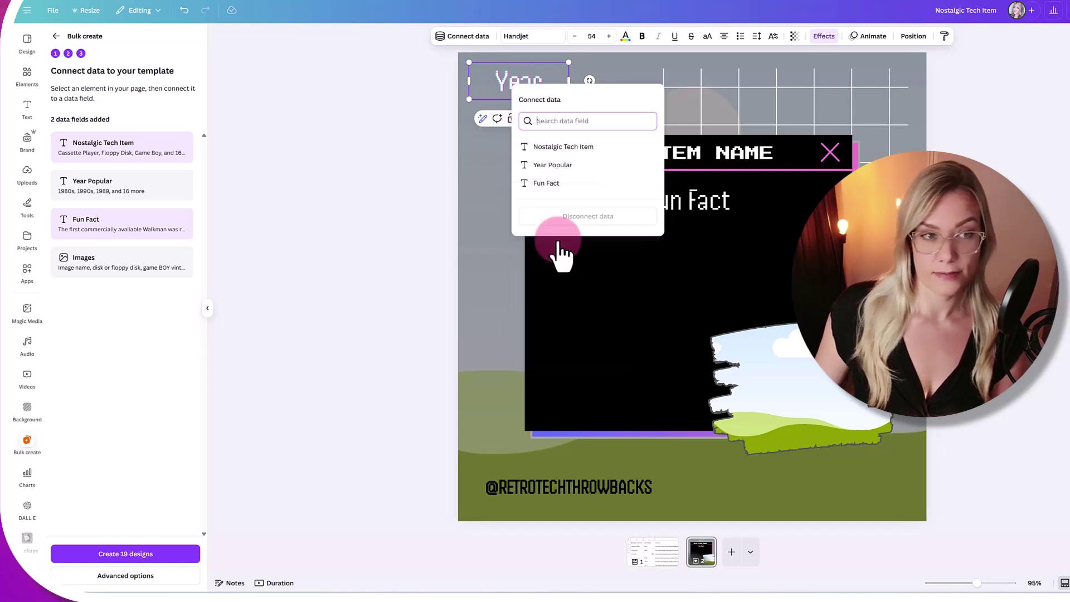
left_click(552, 165)
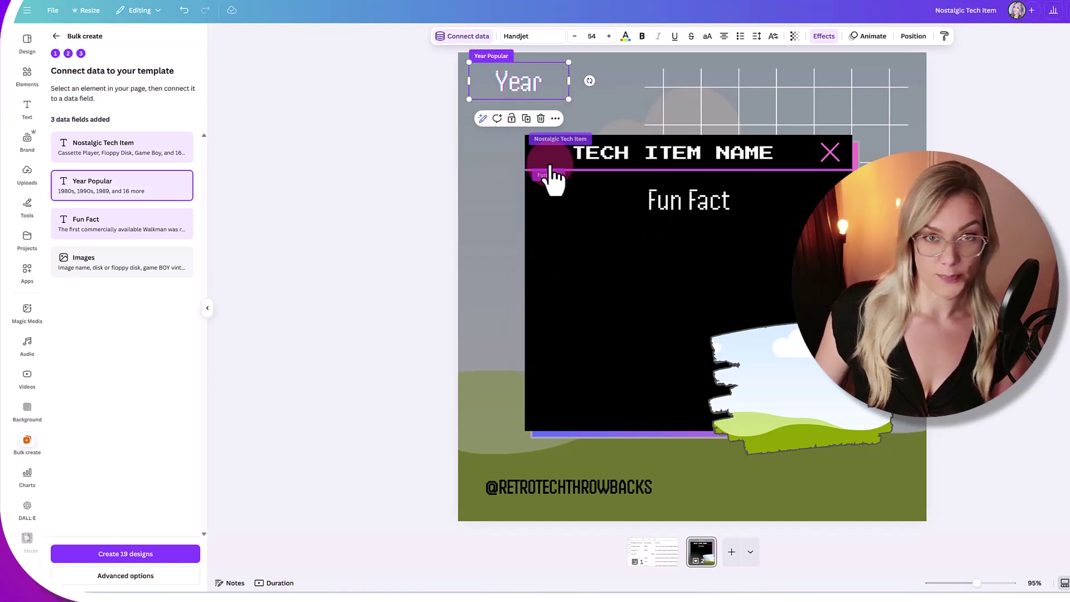
left_click(491, 175)
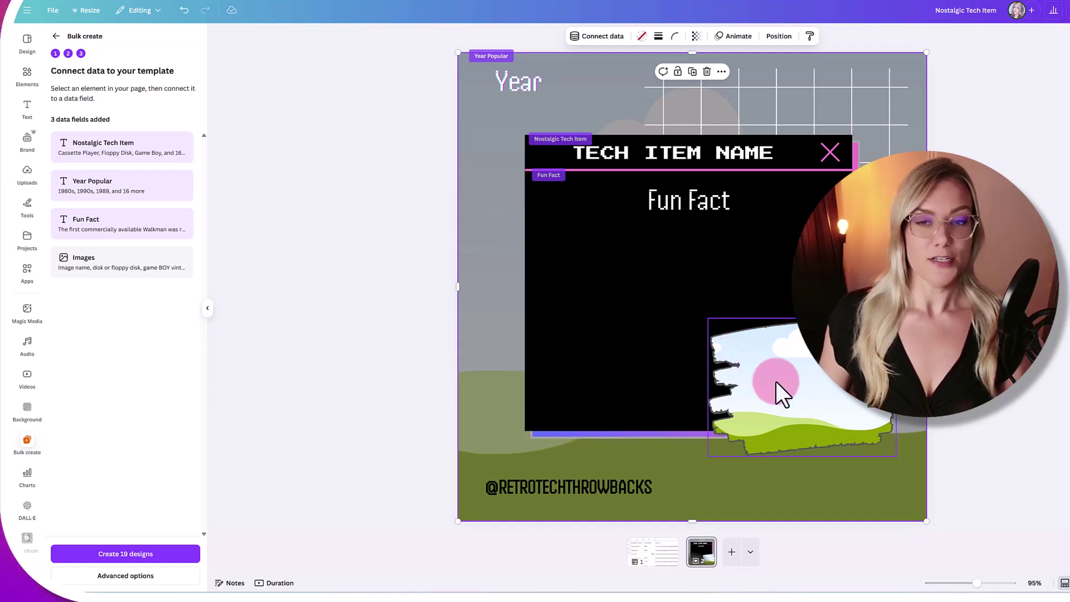
Connect the torn-edge picture frame in the template's lower corner to the Images data field.
left_click(819, 385)
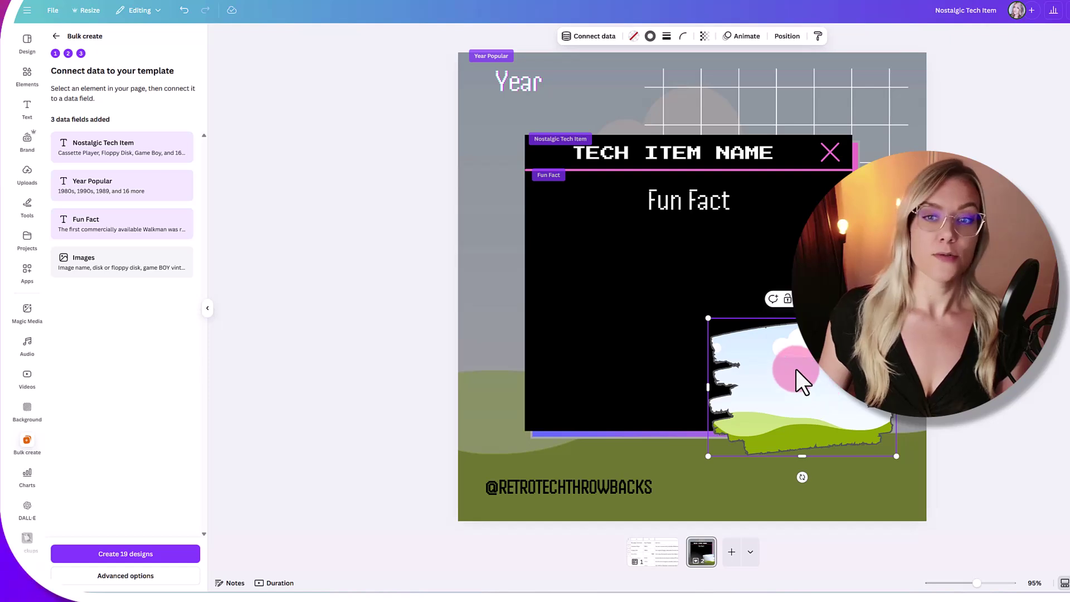
right_click(796, 369)
left_click(836, 478)
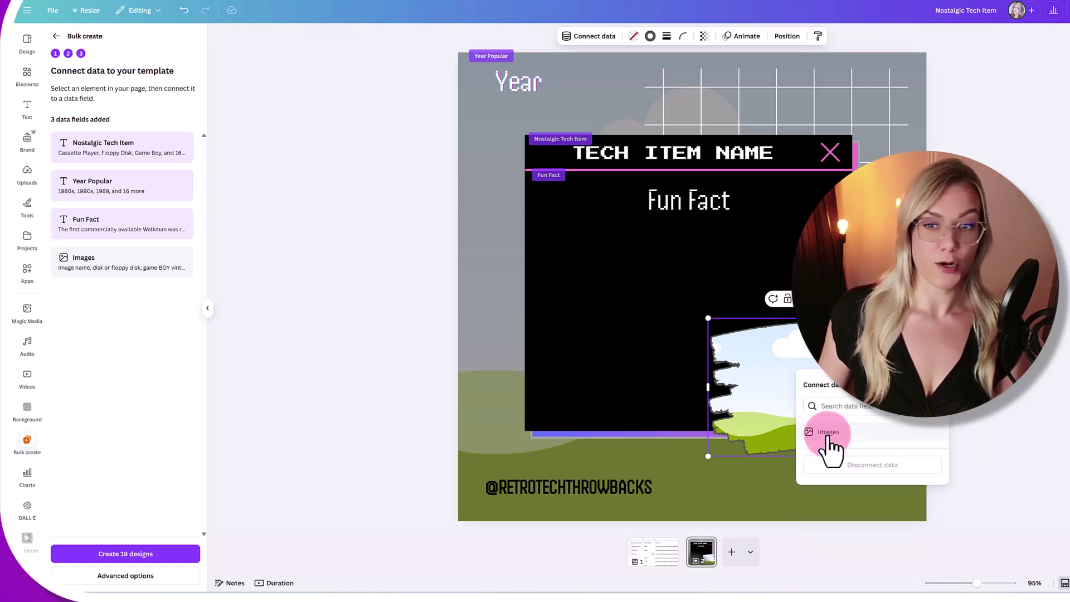
left_click(828, 433)
Connect the full-page background frame behind the black window to the Images data field as well.
left_click(487, 363)
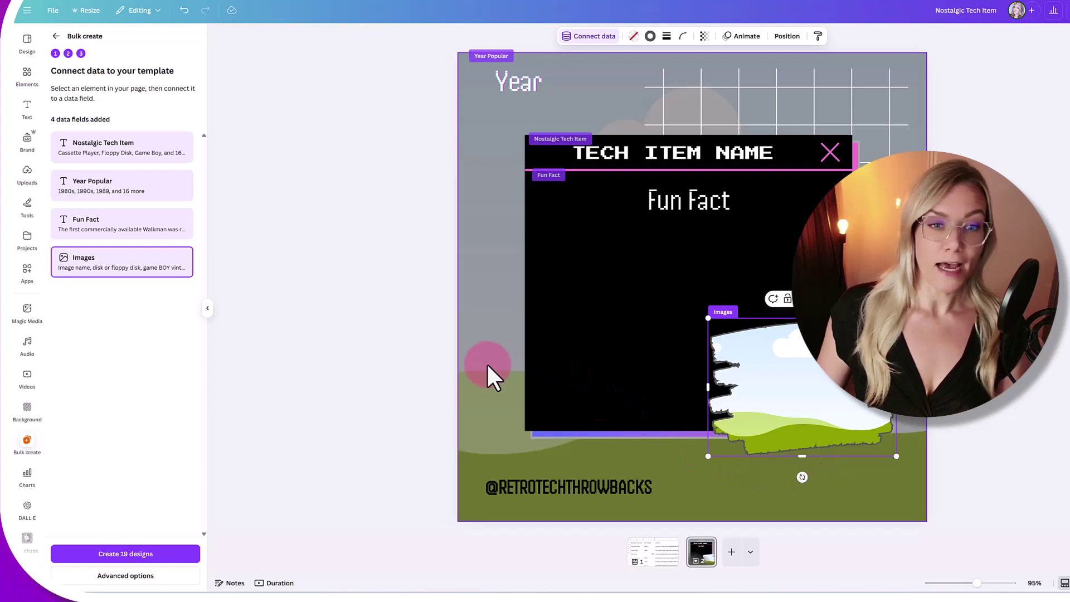
left_click_drag(503, 323, 489, 298)
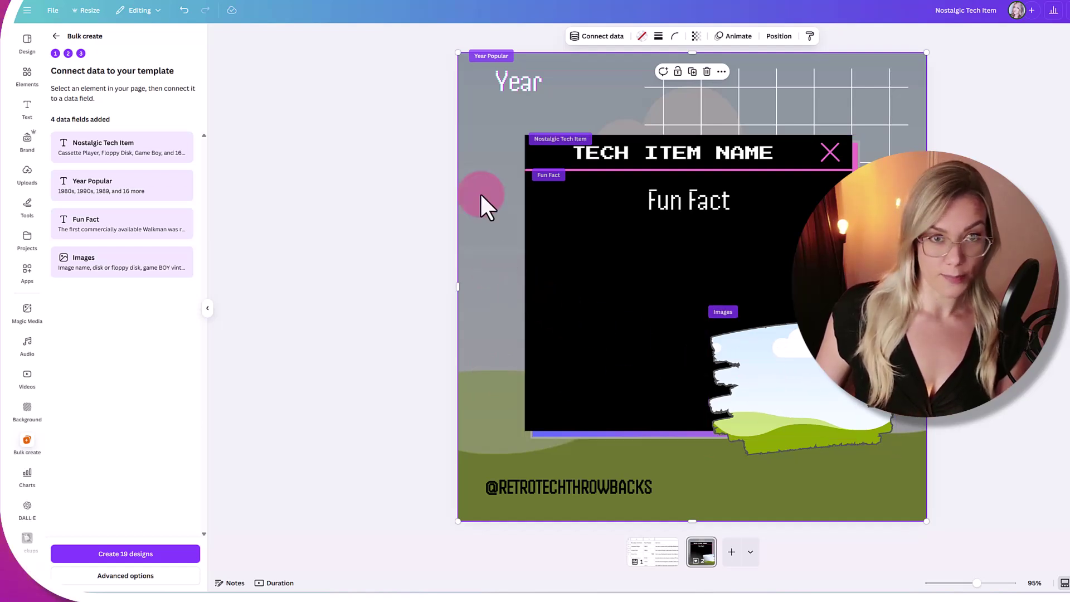
left_click_drag(480, 192, 480, 194)
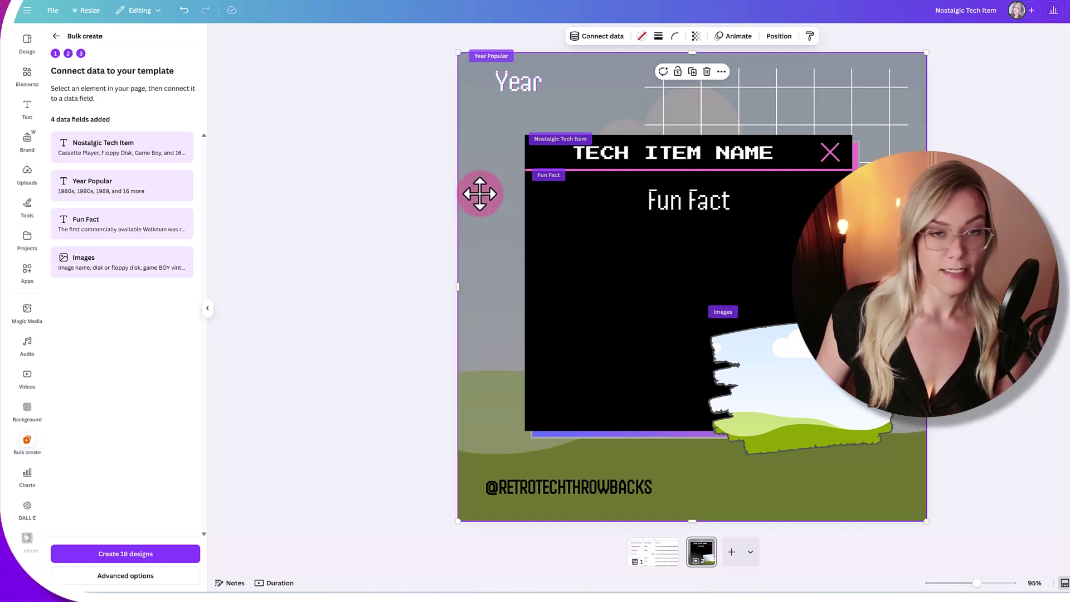
right_click(480, 194)
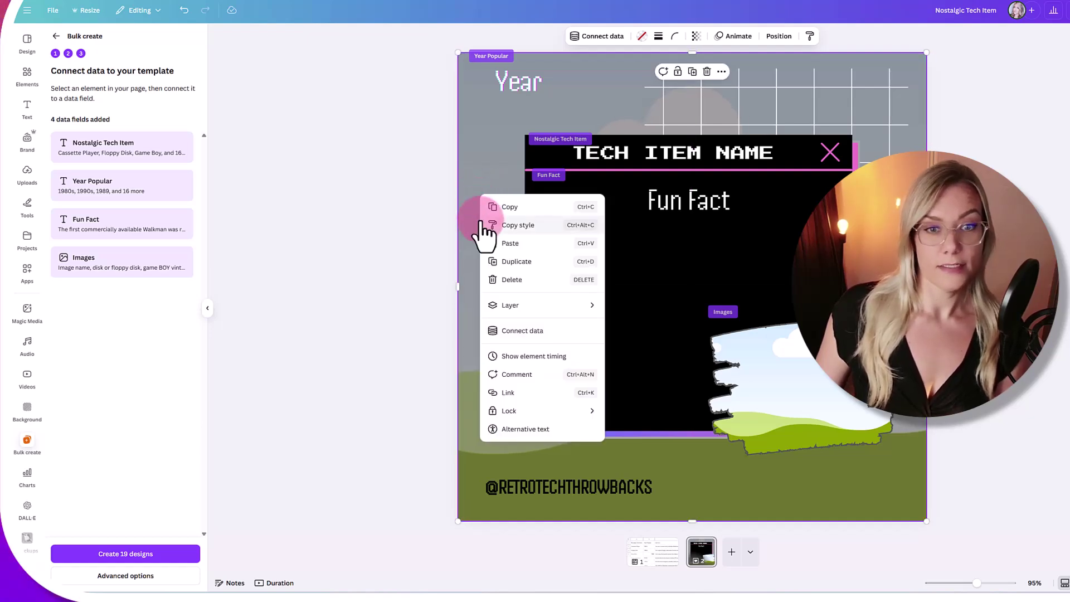
left_click(520, 332)
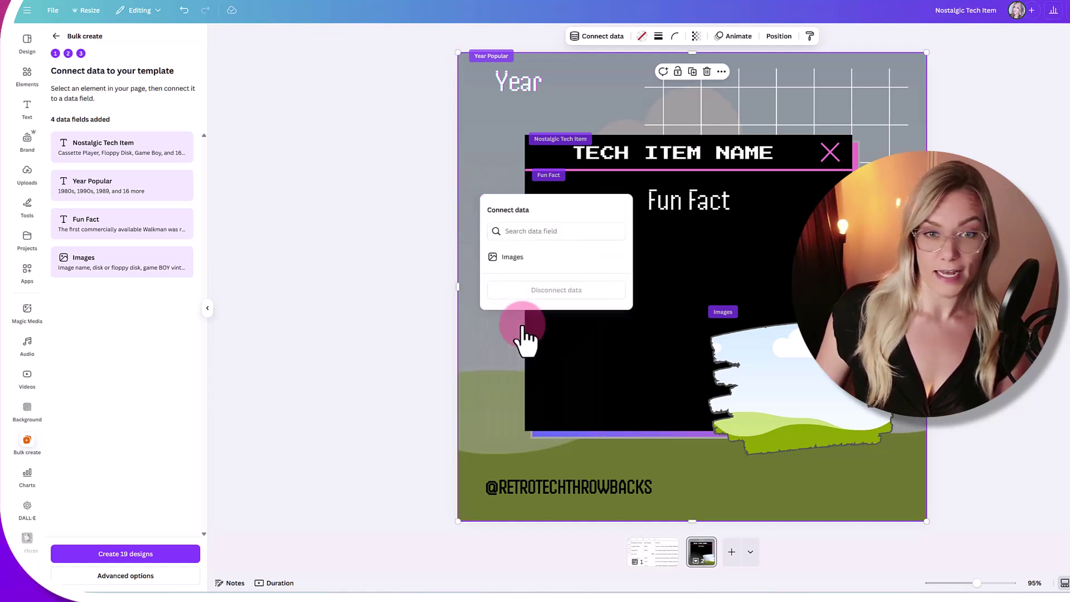
left_click(504, 259)
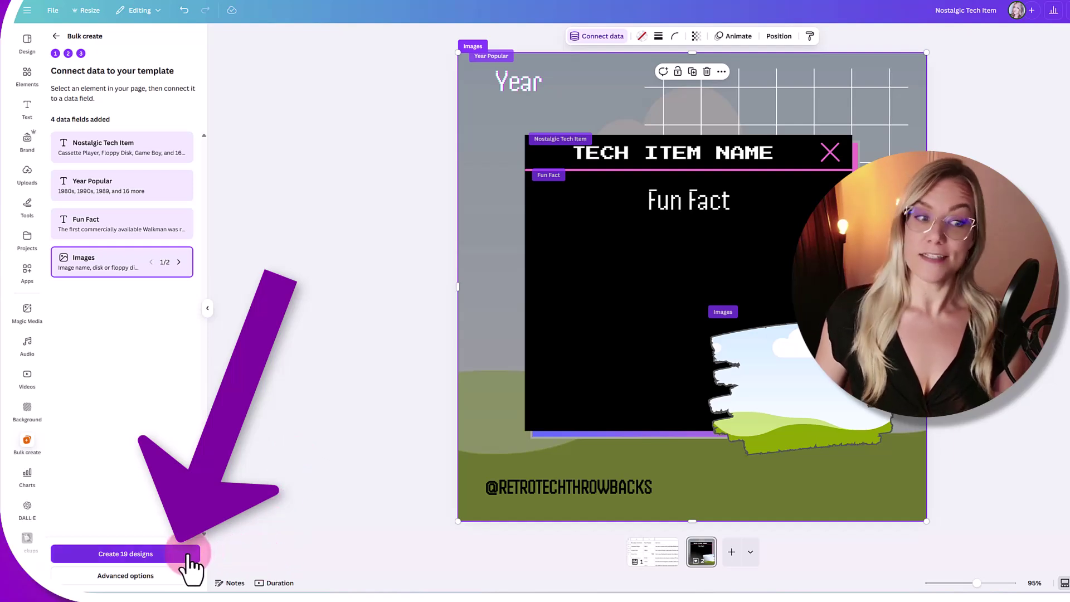
Set the bulk create output in the advanced options to multiple pages in 1 design.
left_click(157, 580)
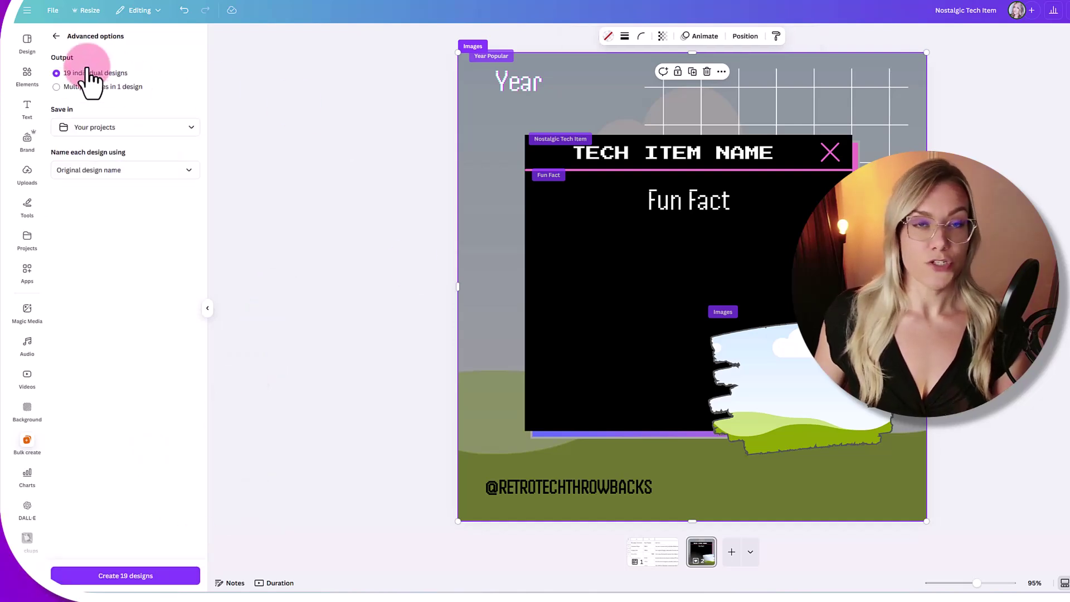
left_click(57, 87)
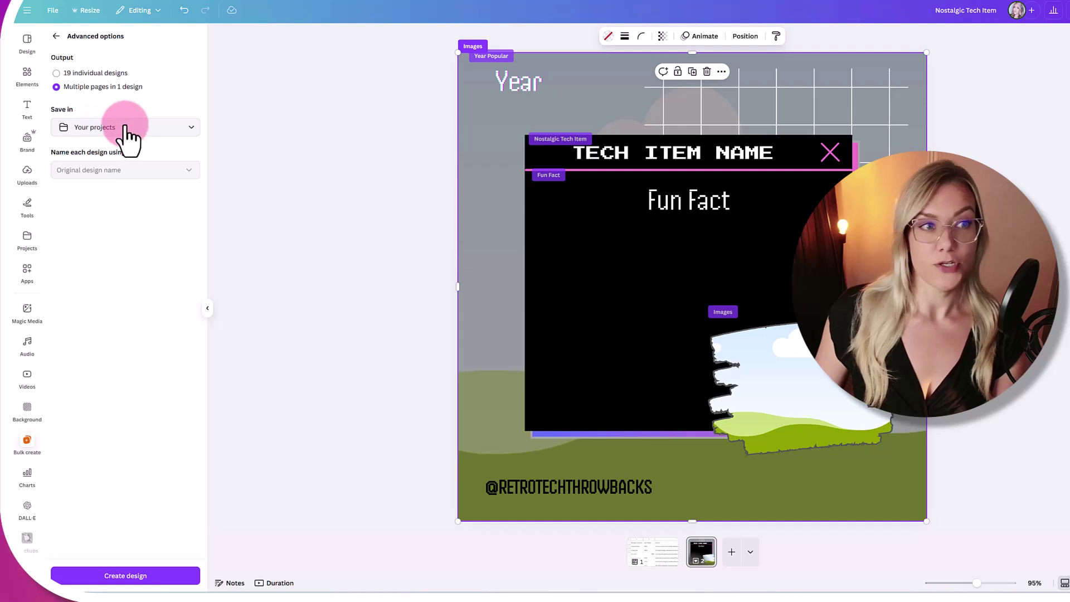
Set the bulk designs to save in the RetroThrowBacks Social Posts folder and create the design.
left_click(106, 137)
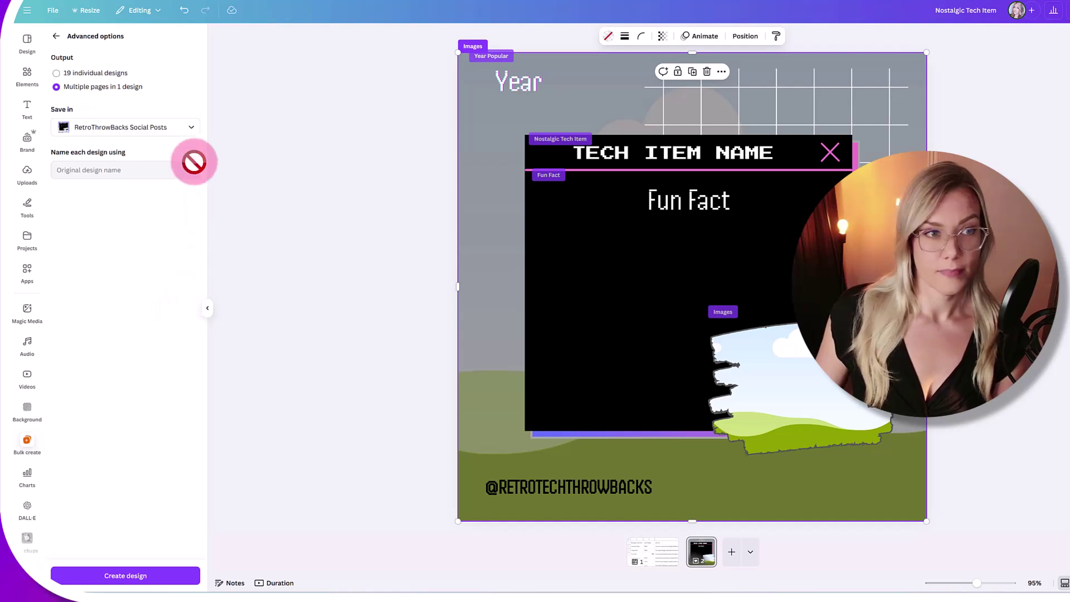
left_click(177, 128)
left_click(195, 107)
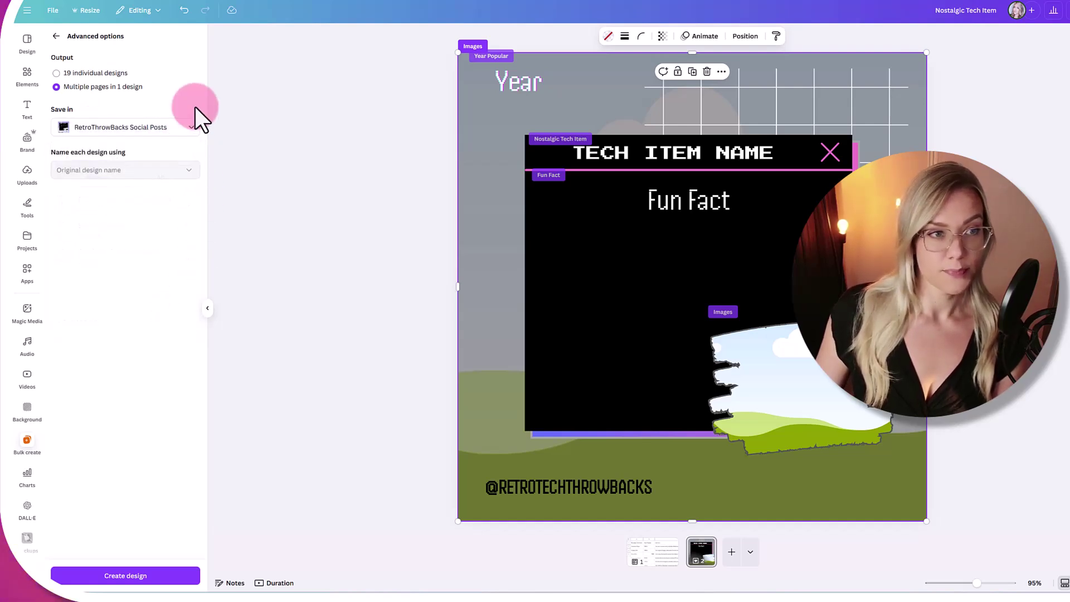
left_click(146, 570)
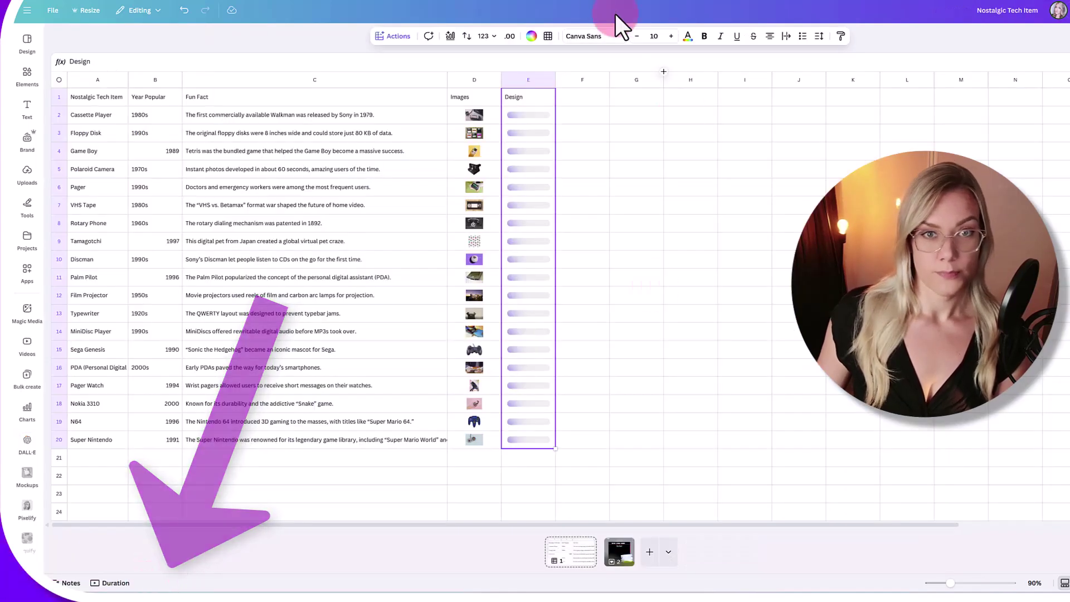
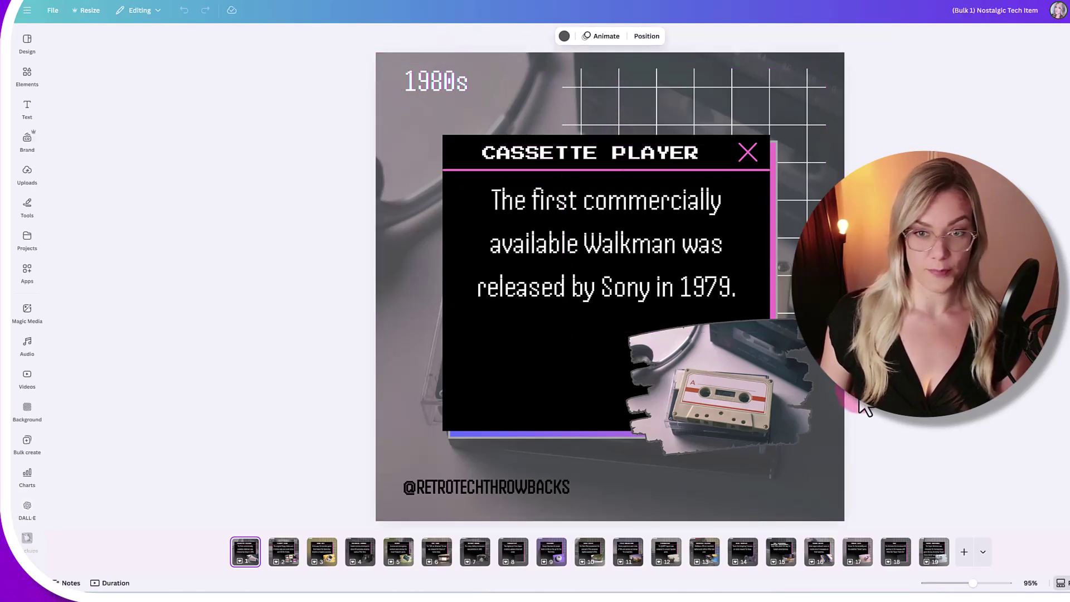
Review the generated pages for the floppy disk through the rotary phone, checking each page's year, title, fun fact and images.
left_click(285, 559)
left_click(495, 489)
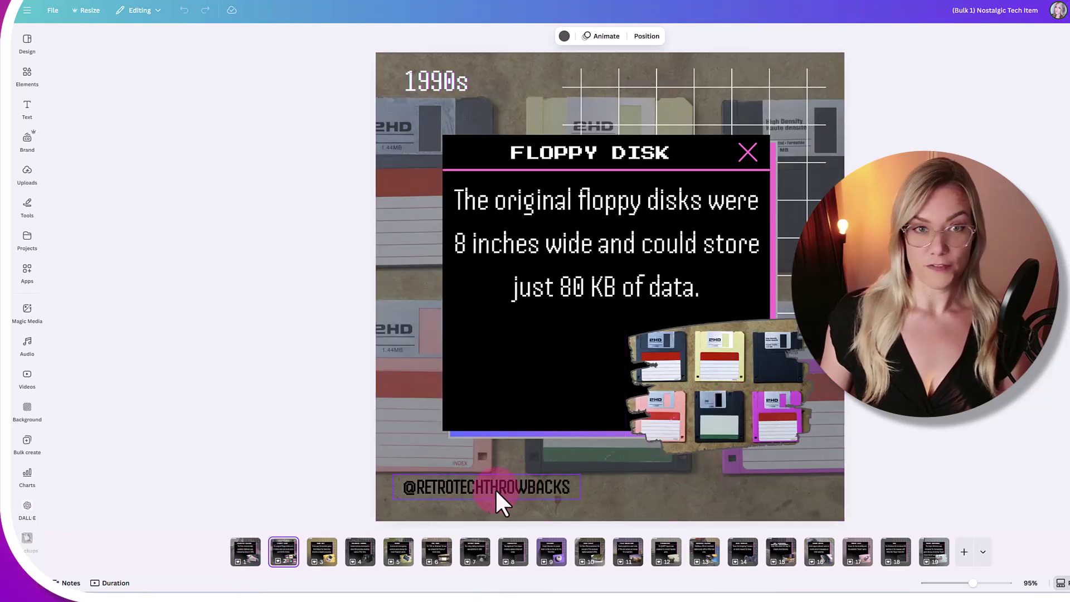
left_click(335, 554)
left_click(751, 416)
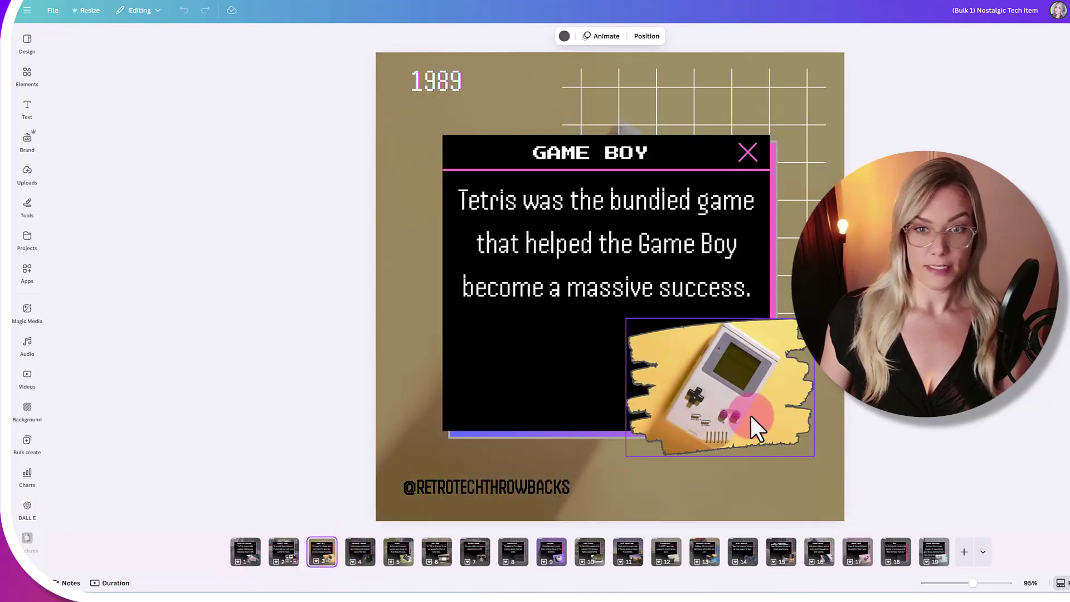
left_click(504, 511)
left_click(367, 556)
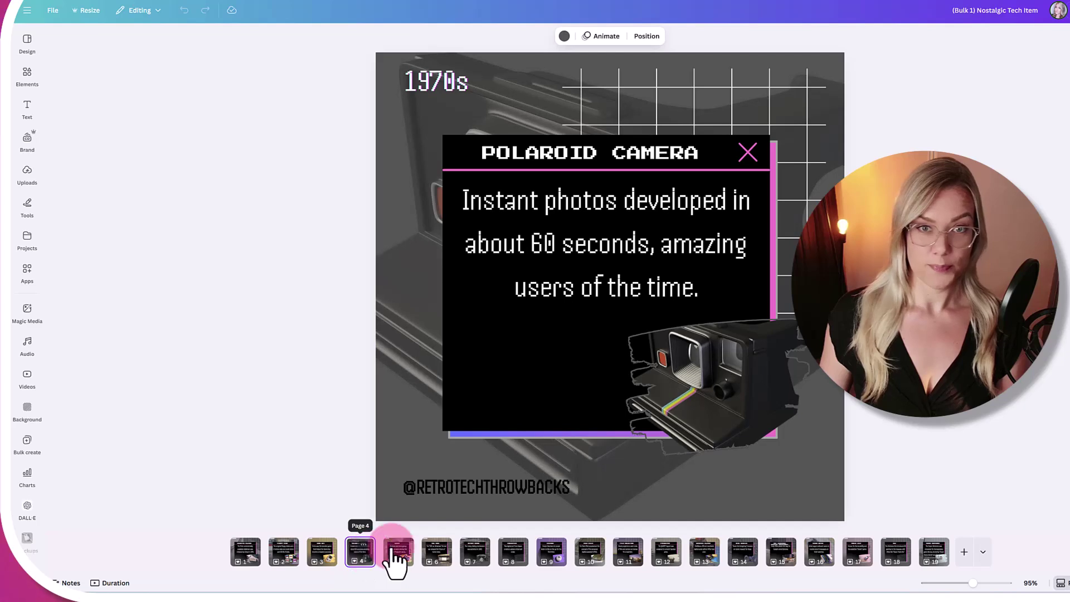
left_click(716, 442)
left_click(581, 510)
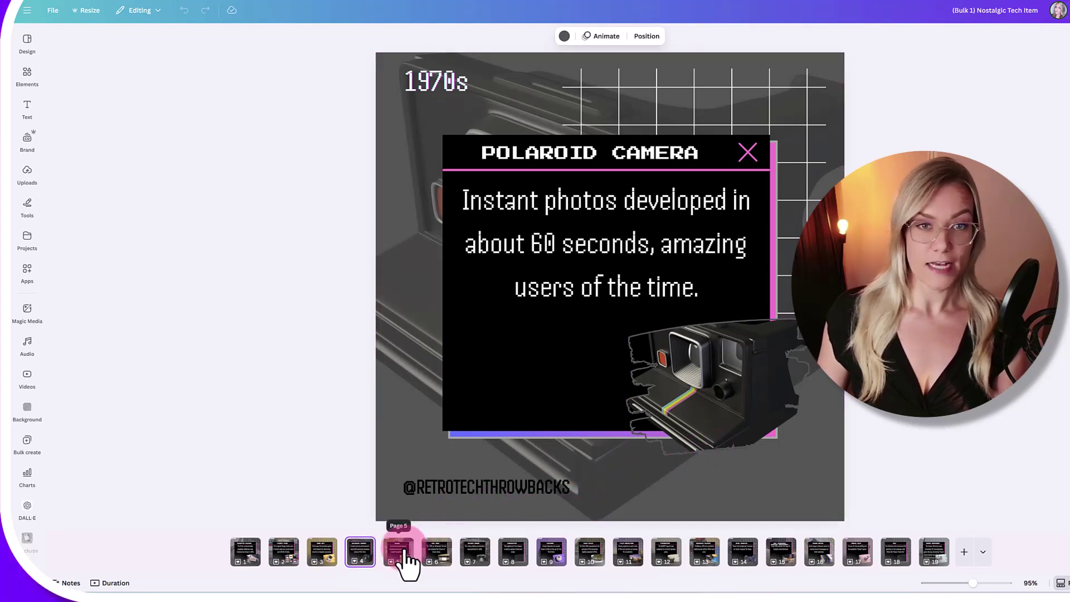
left_click(659, 431)
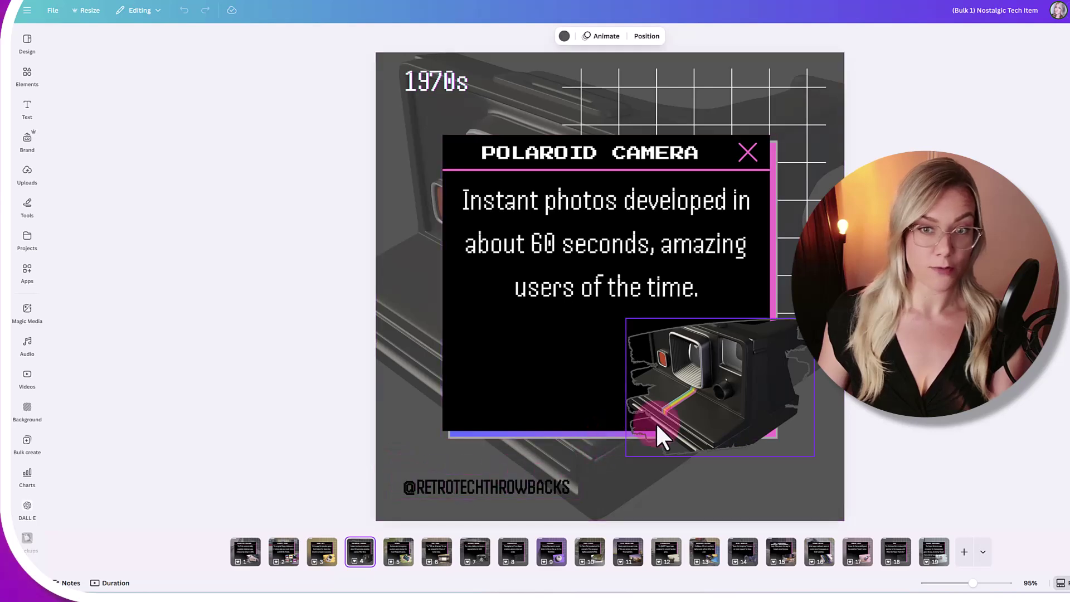
left_click(526, 510)
left_click(404, 555)
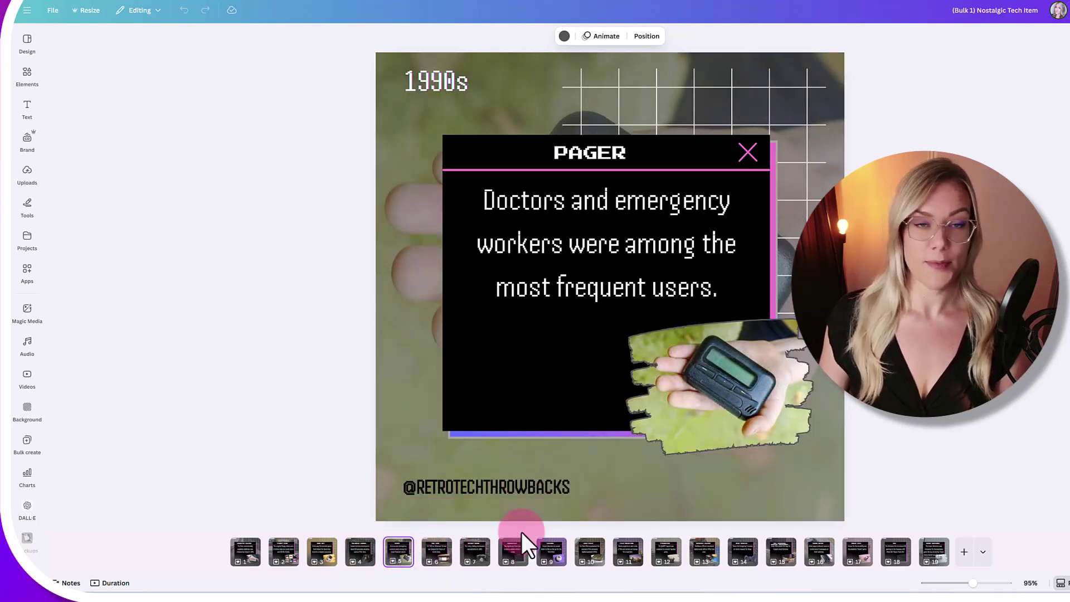
left_click(483, 549)
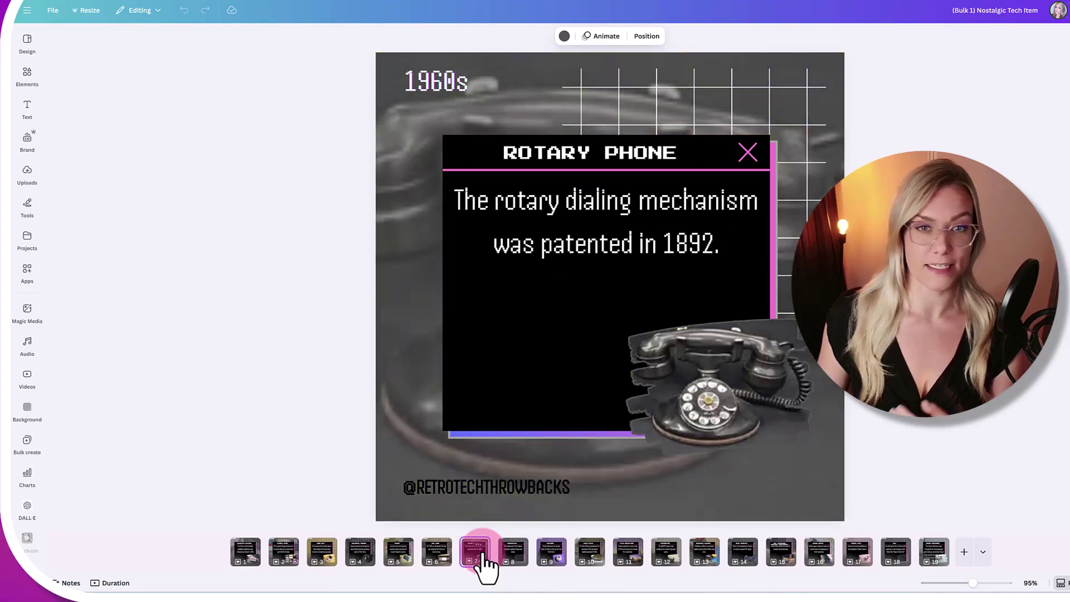
left_click(437, 552)
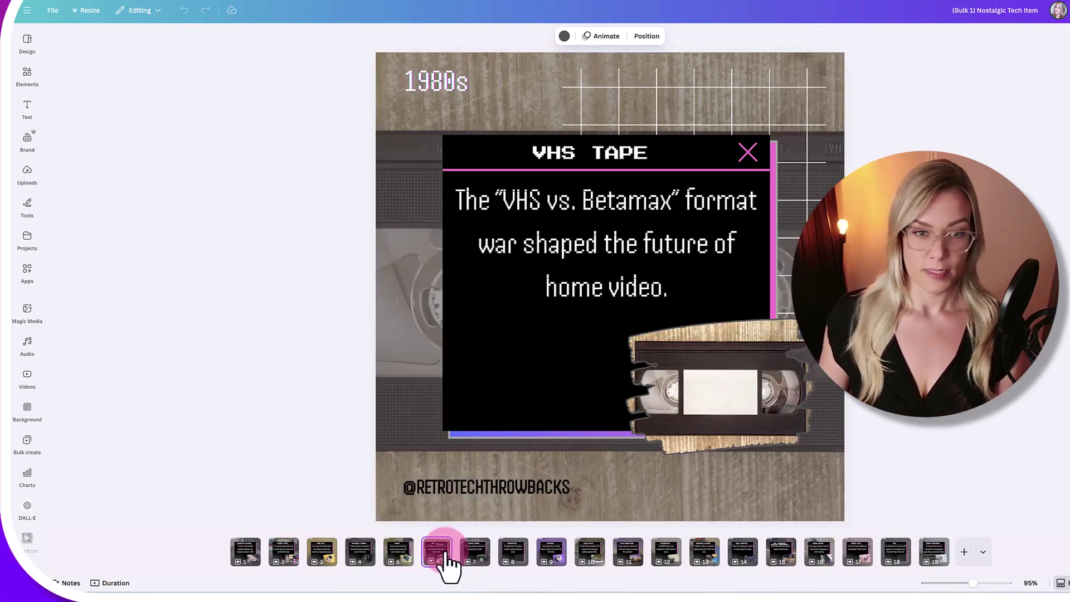
Enlarge and reposition the Discman photo inside its torn-edge frame on page 9, then apply the crop.
left_click(560, 553)
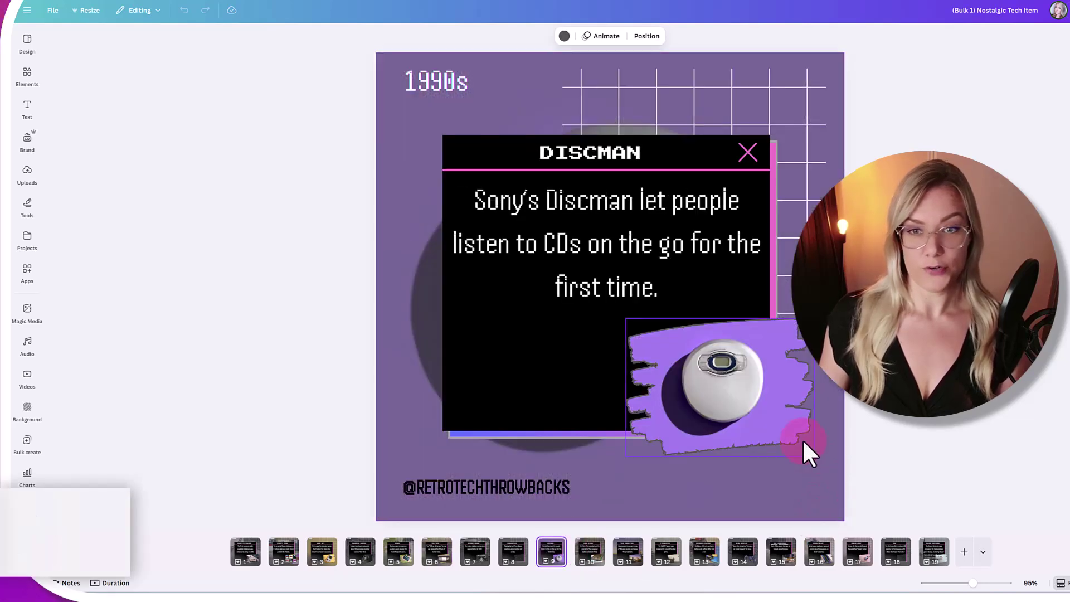
left_click(734, 386)
double_click(733, 379)
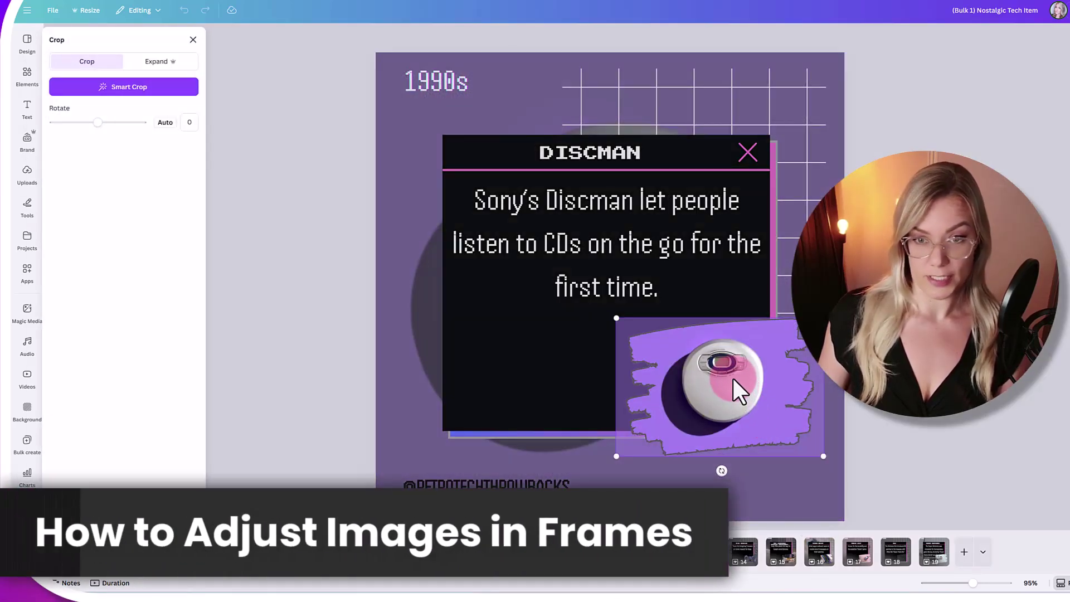
left_click_drag(610, 454, 542, 506)
left_click_drag(615, 479, 657, 461)
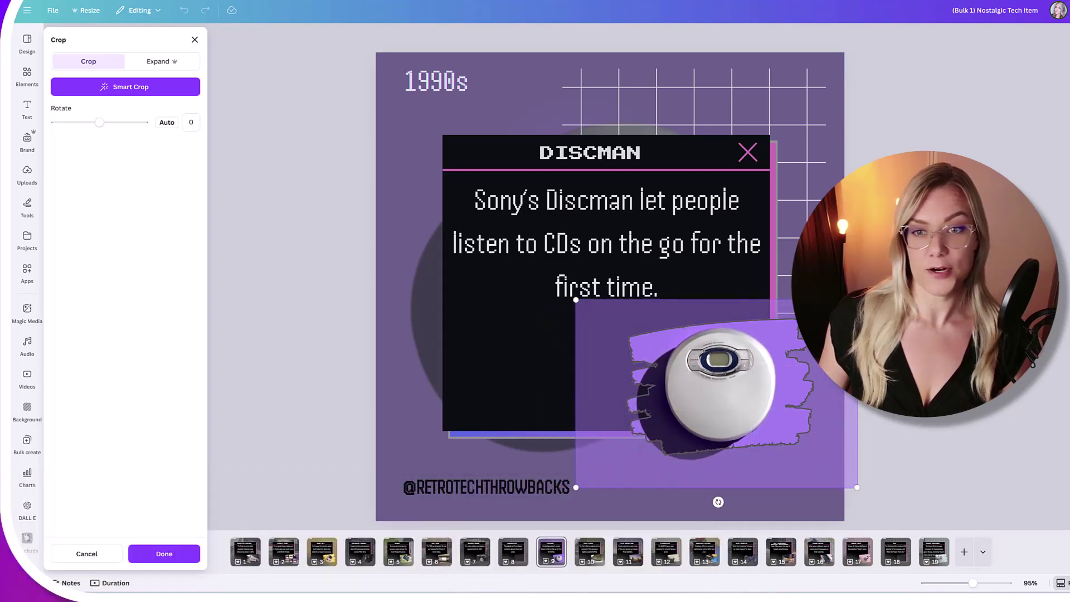
key("Return")
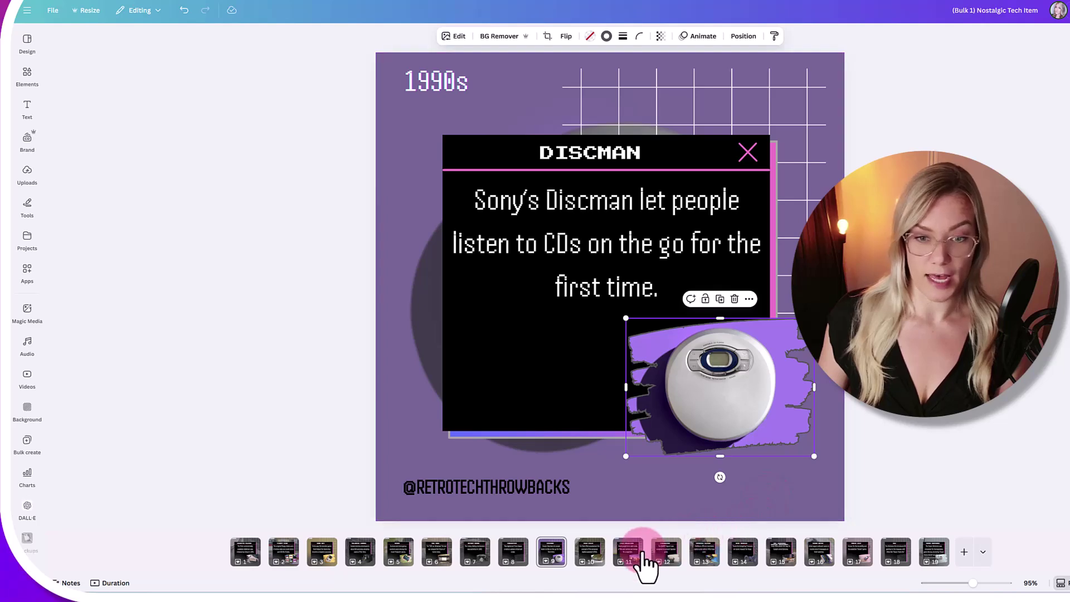
Examine the title text box on the Palm Pilot page.
left_click(589, 552)
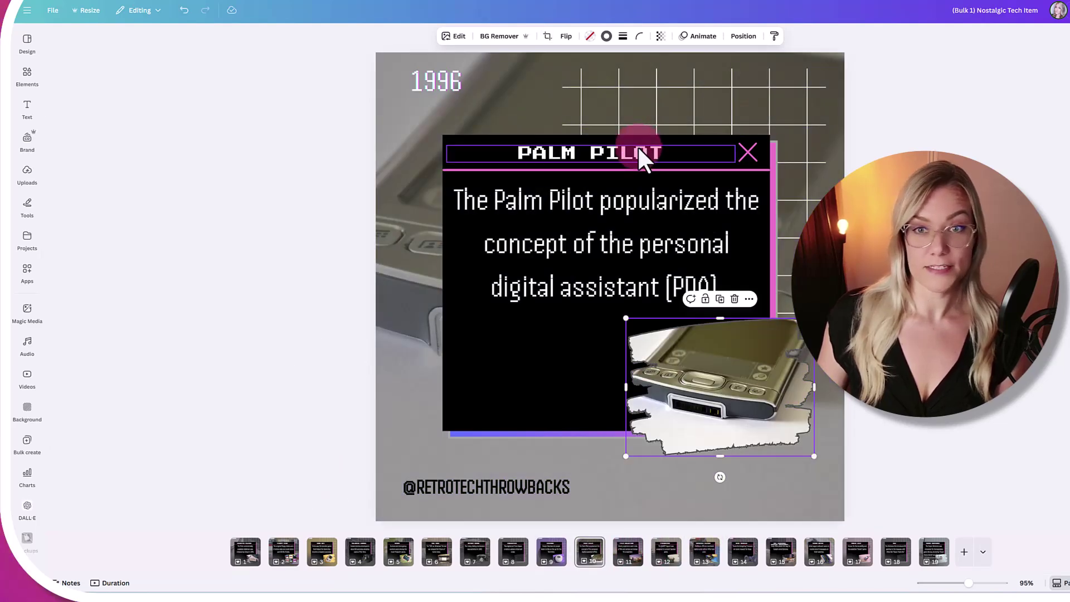
left_click(638, 145)
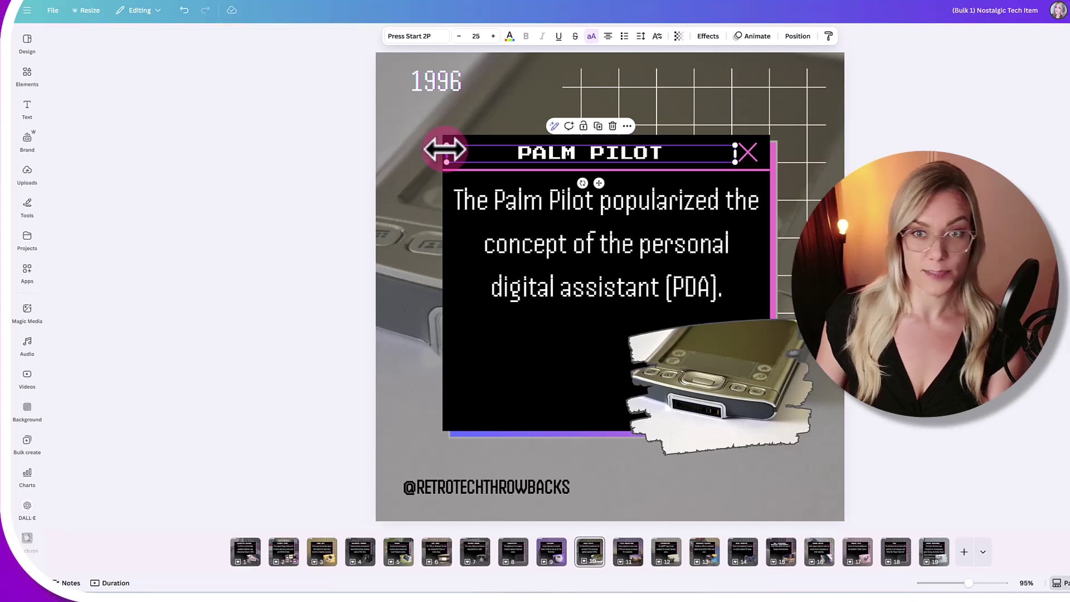
Set the transparency of the full-page background photo on the Film Projector page to 33.
left_click(628, 552)
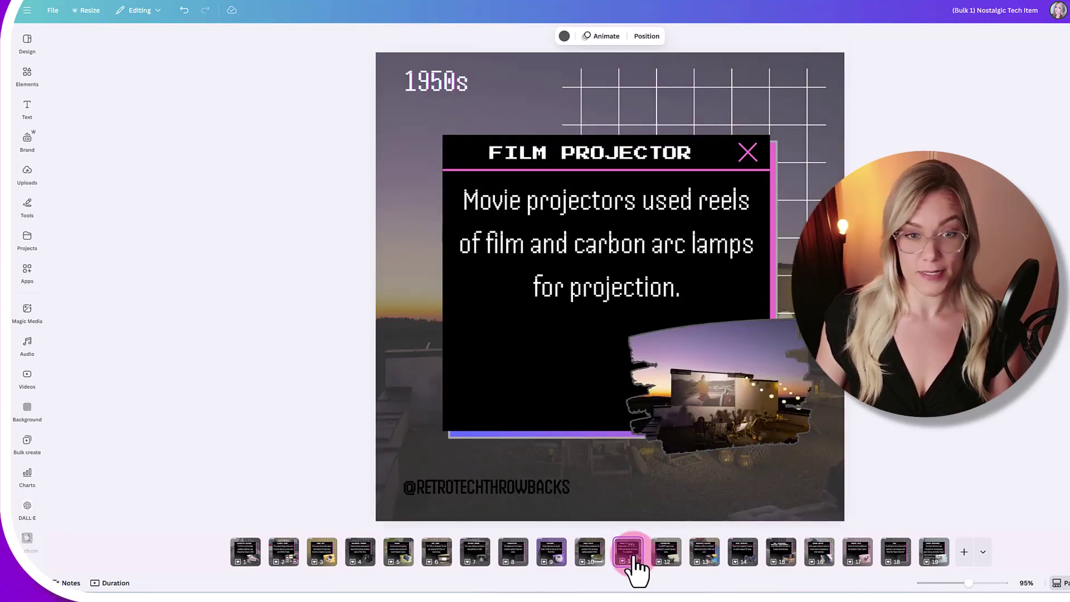
left_click(470, 244)
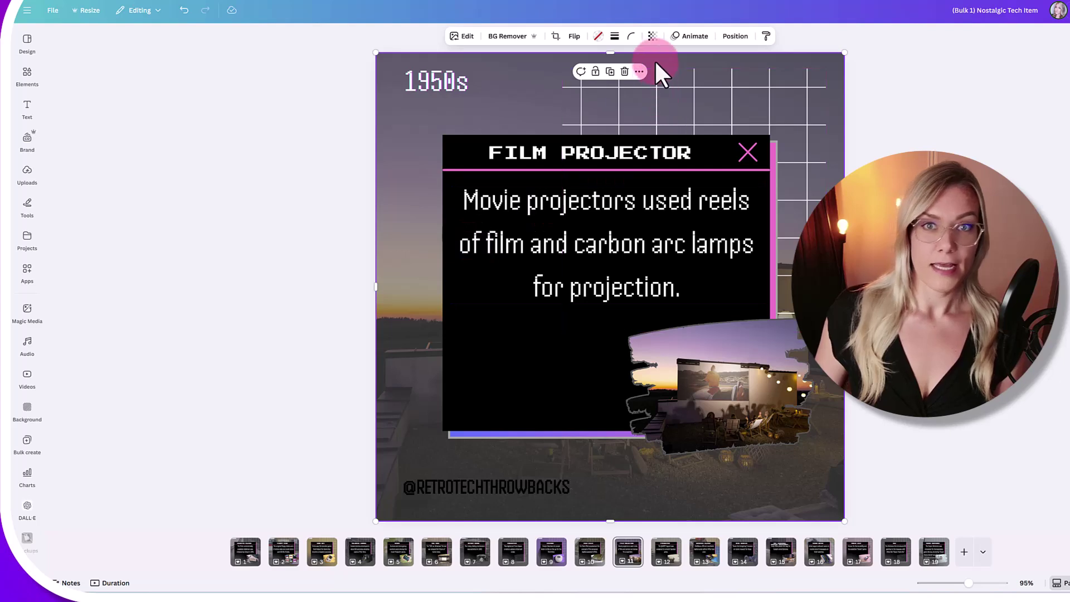
left_click(653, 37)
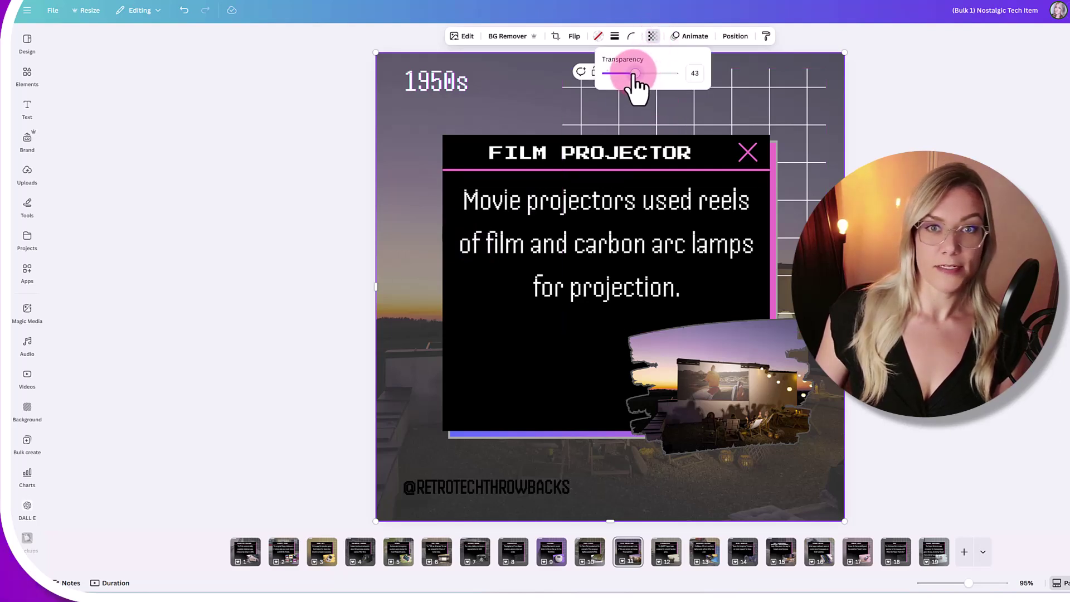
mouse_move(635, 75)
left_mouse_down()
mouse_move(610, 75)
mouse_move(674, 76)
mouse_move(614, 84)
mouse_move(680, 94)
mouse_move(626, 87)
left_mouse_up()
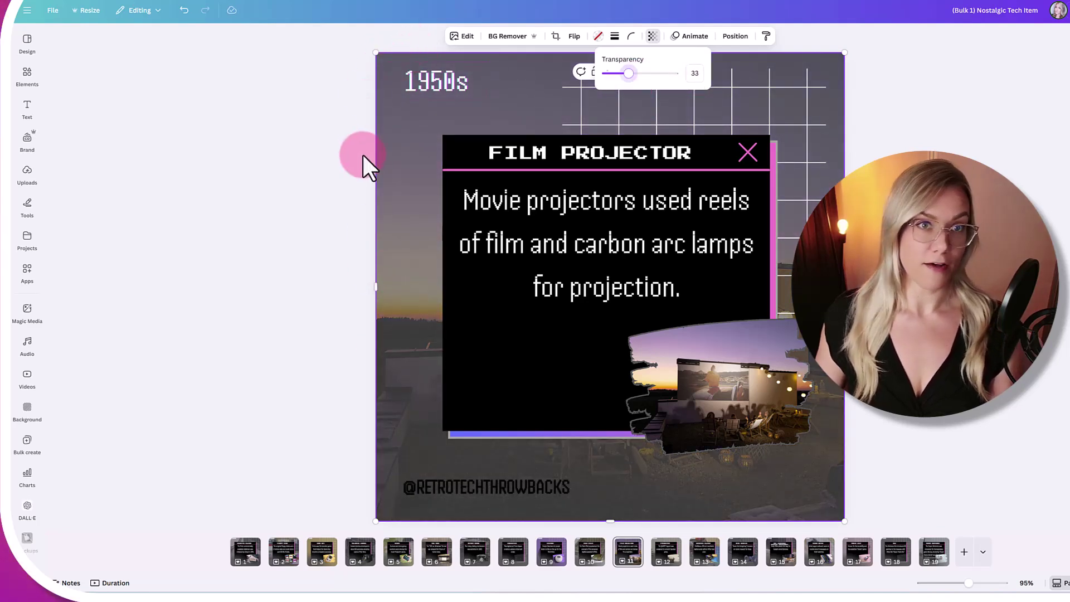
left_click(453, 122)
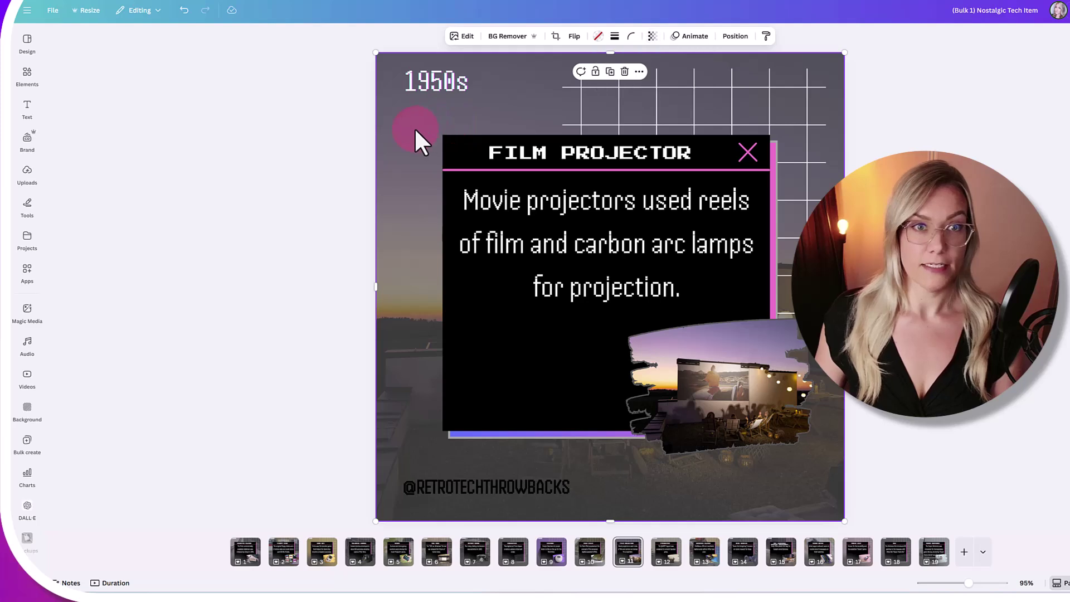
Shift the Film Projector background photo aside, recolor the page background behind it blue-violet, and move the photo back over the page.
left_click(394, 150)
left_click(564, 37)
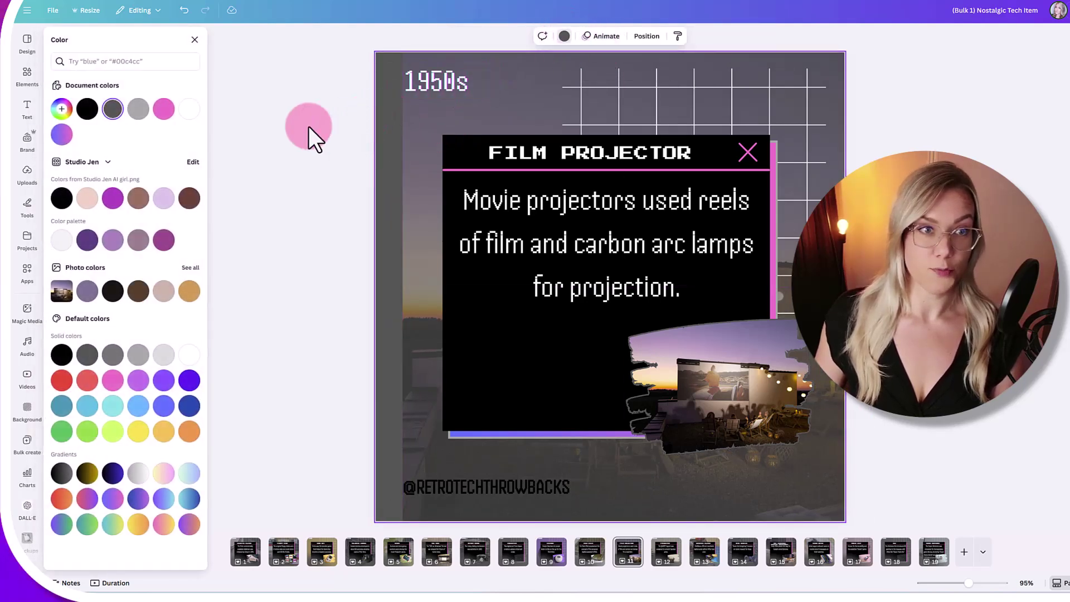
left_click(158, 108)
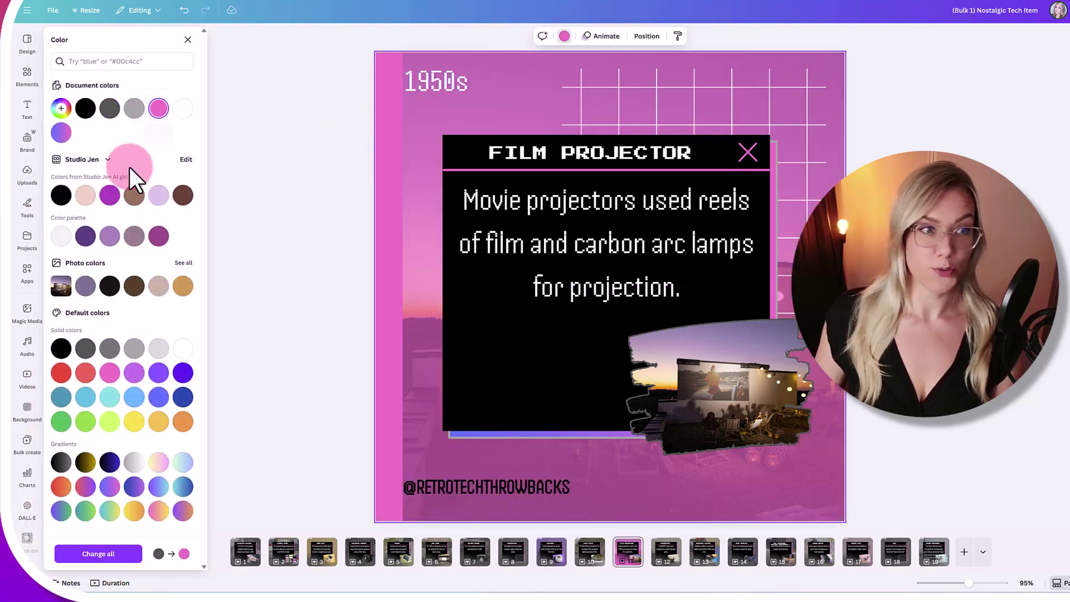
left_click(159, 397)
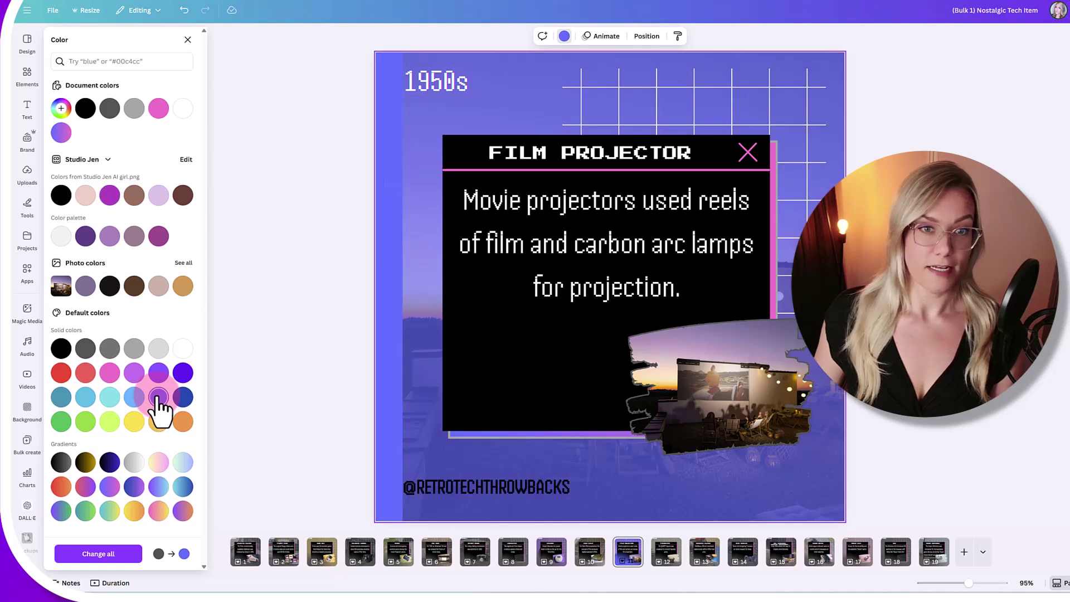
left_click(424, 275)
left_click_drag(418, 272, 394, 270)
left_click(355, 265)
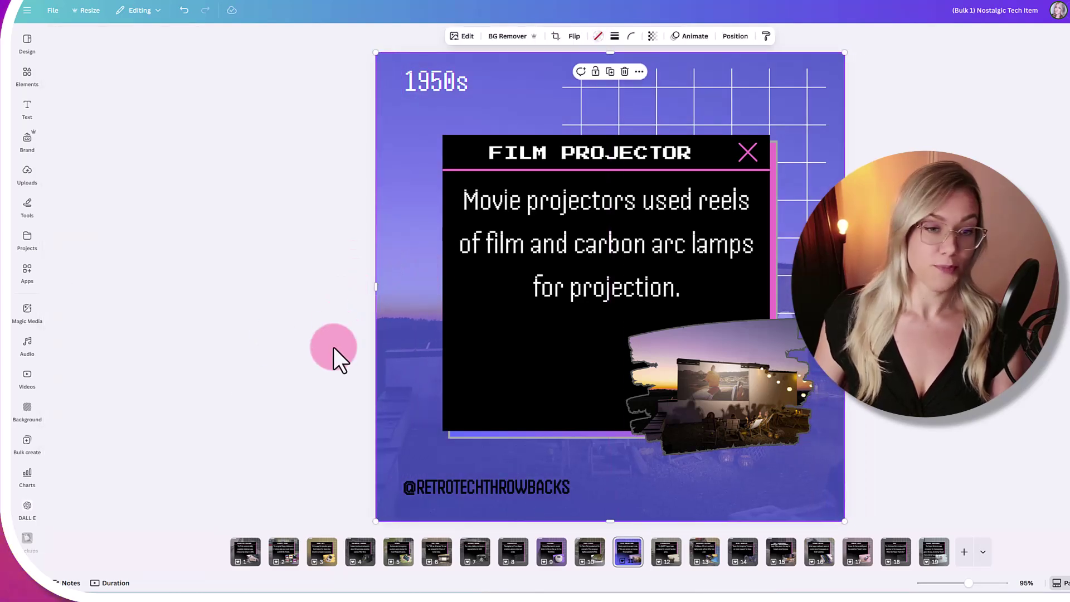
Enlarge and reposition the typewriter photo inside its torn-edge frame on page 12, then apply the crop.
left_click(666, 565)
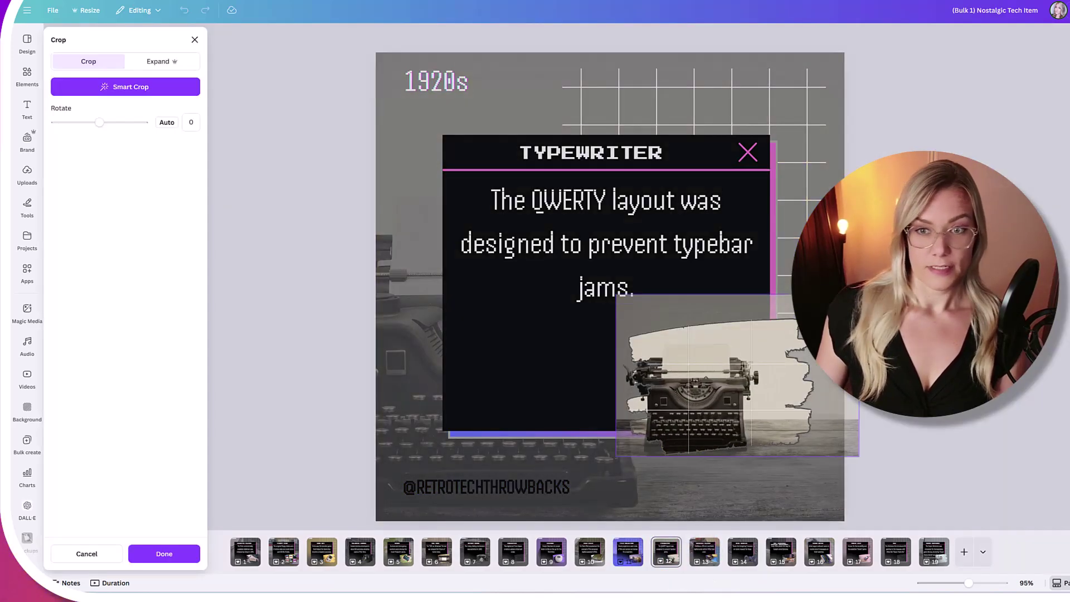
double_click(802, 362)
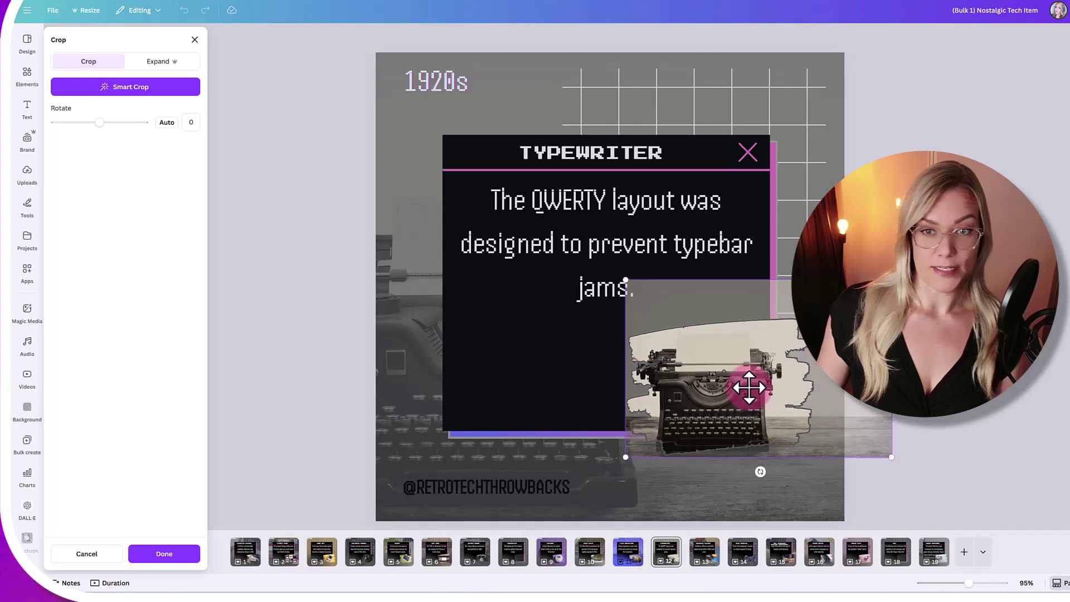
key("Return")
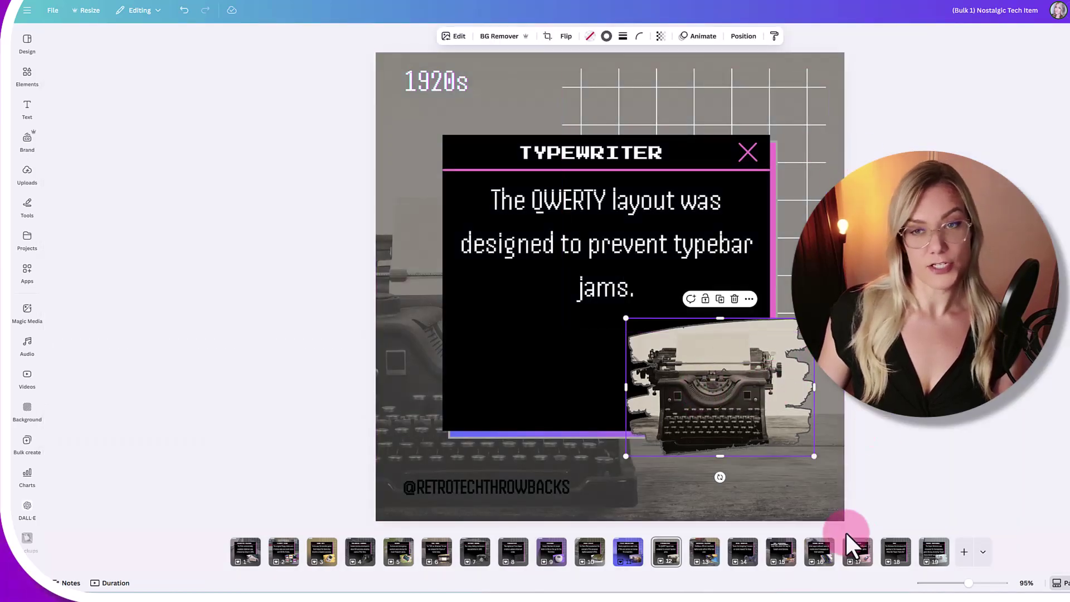
left_click(671, 555)
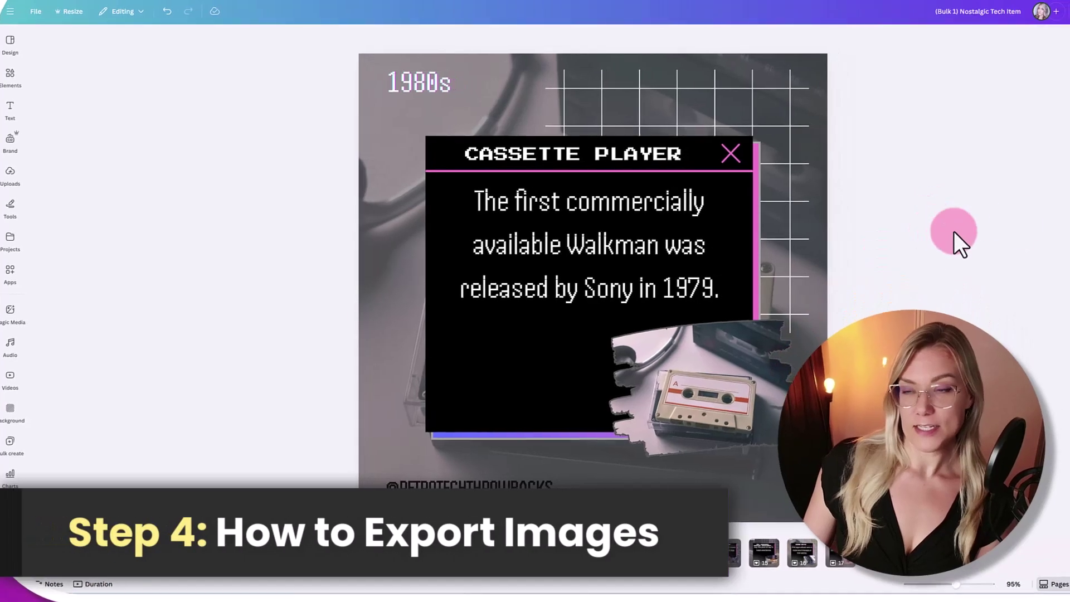
Download all pages (1-19) of the bulk design as PNG images.
left_click(1026, 29)
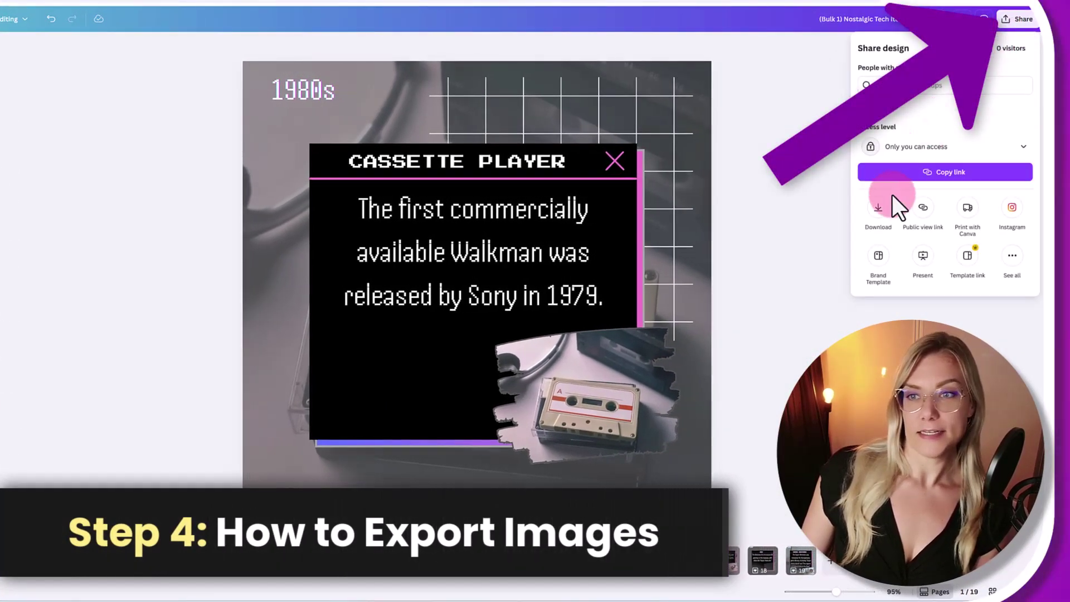
left_click(879, 211)
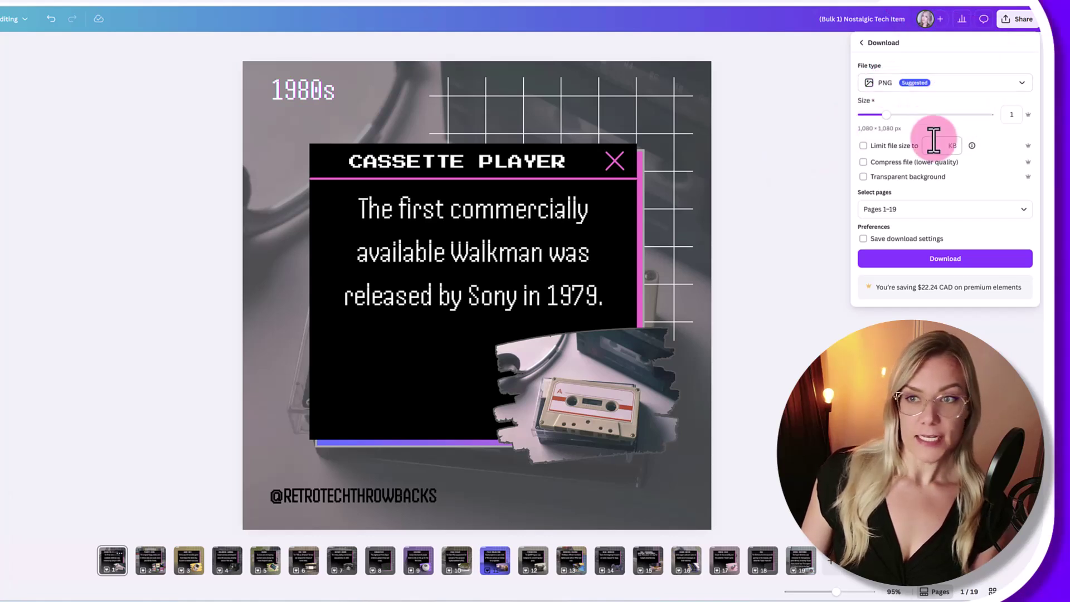
left_click(979, 208)
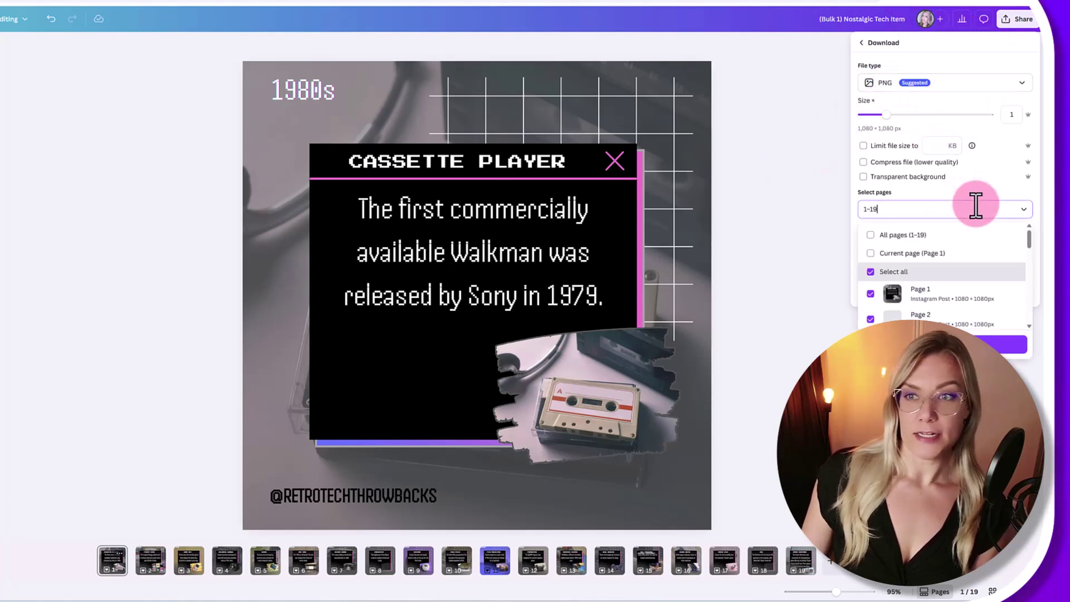
left_click(914, 239)
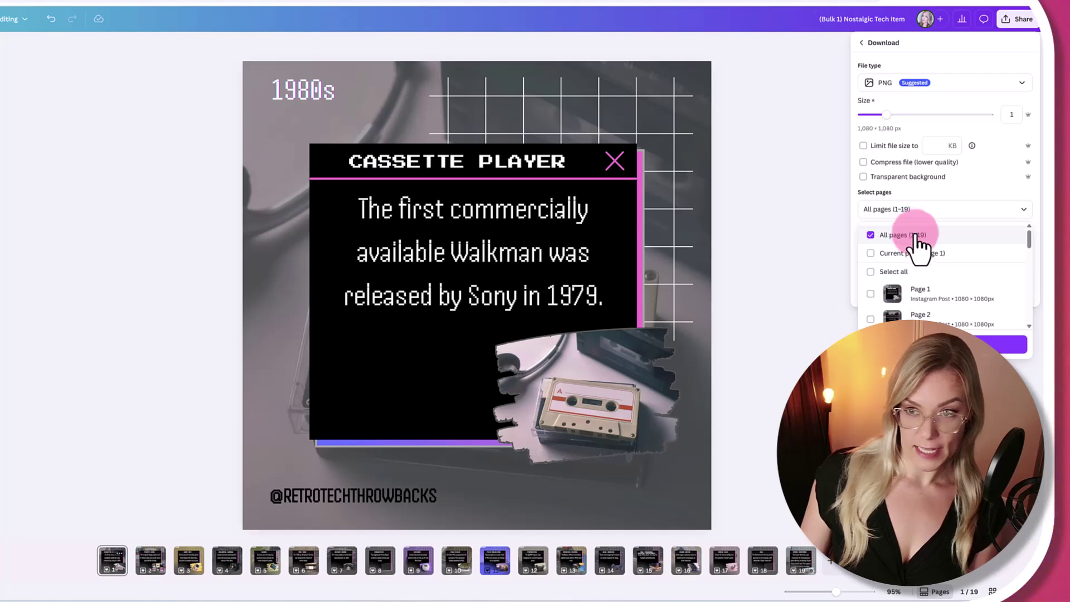
left_click(895, 234)
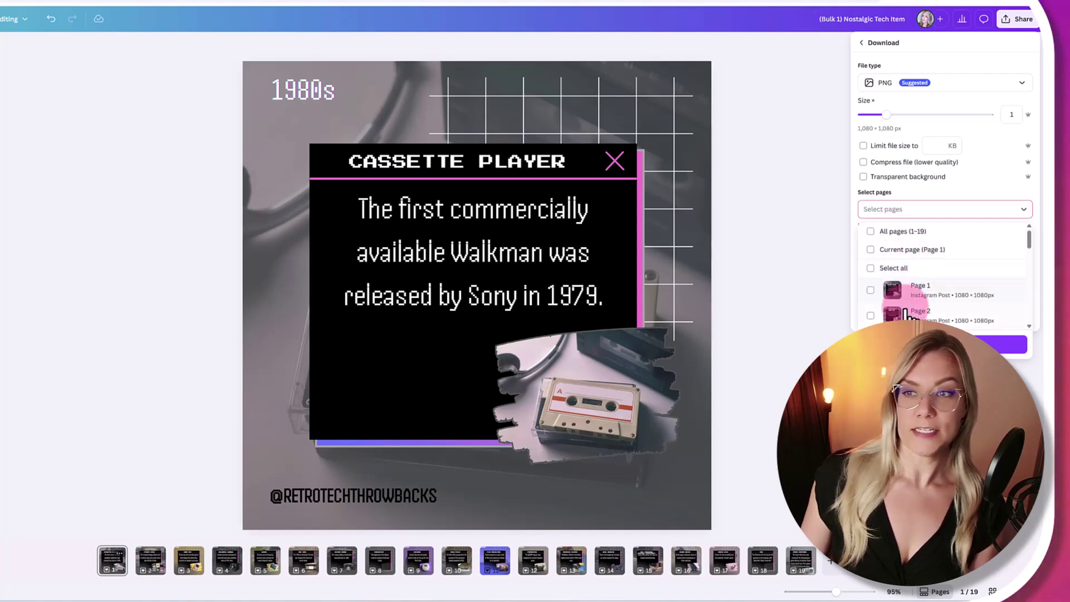
left_click(899, 231)
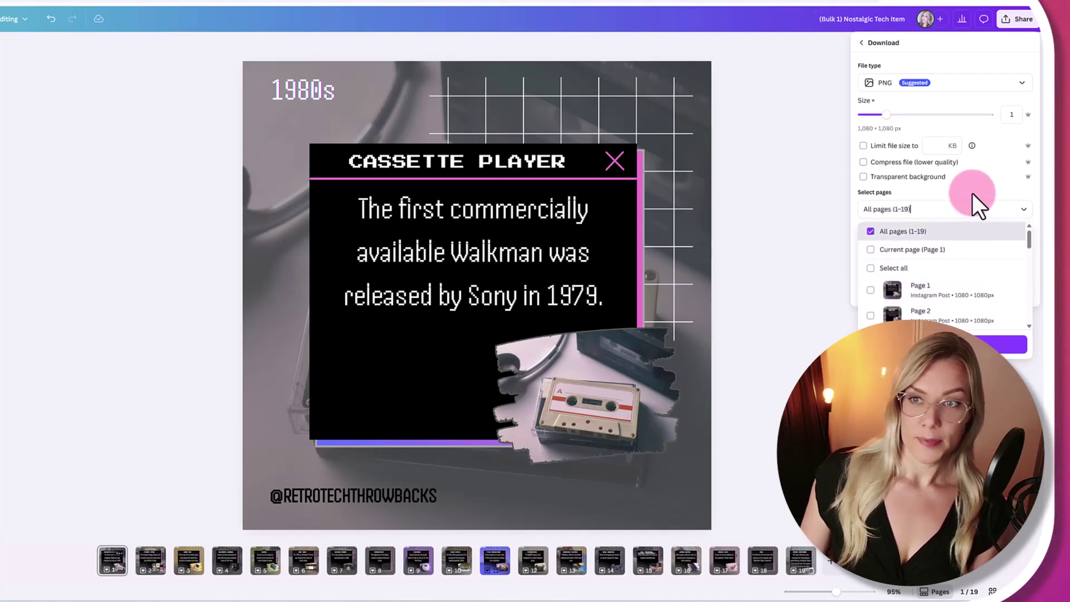
left_click(973, 332)
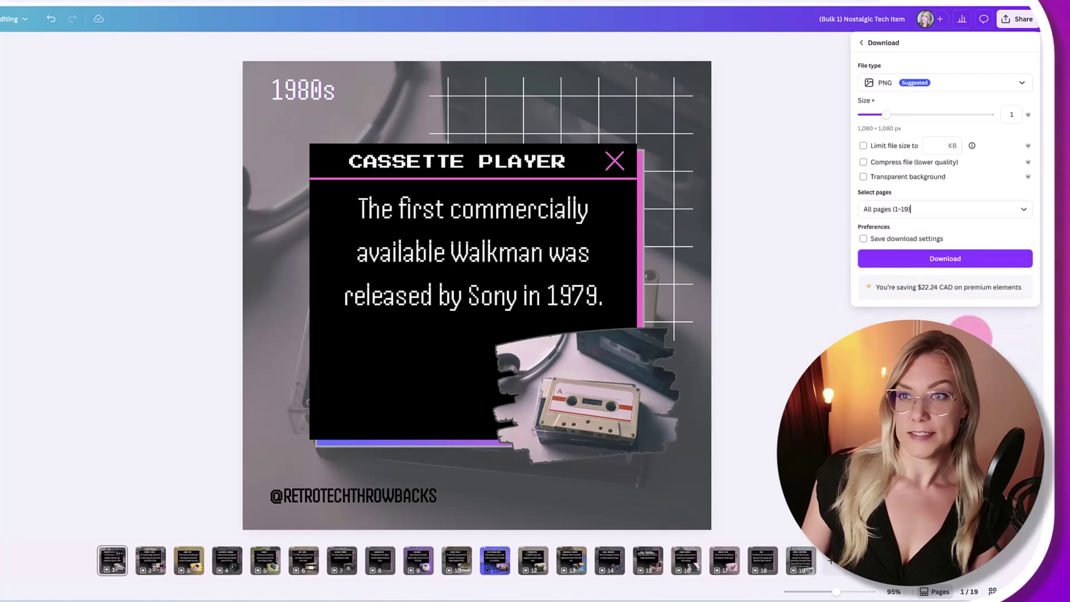
left_click(920, 261)
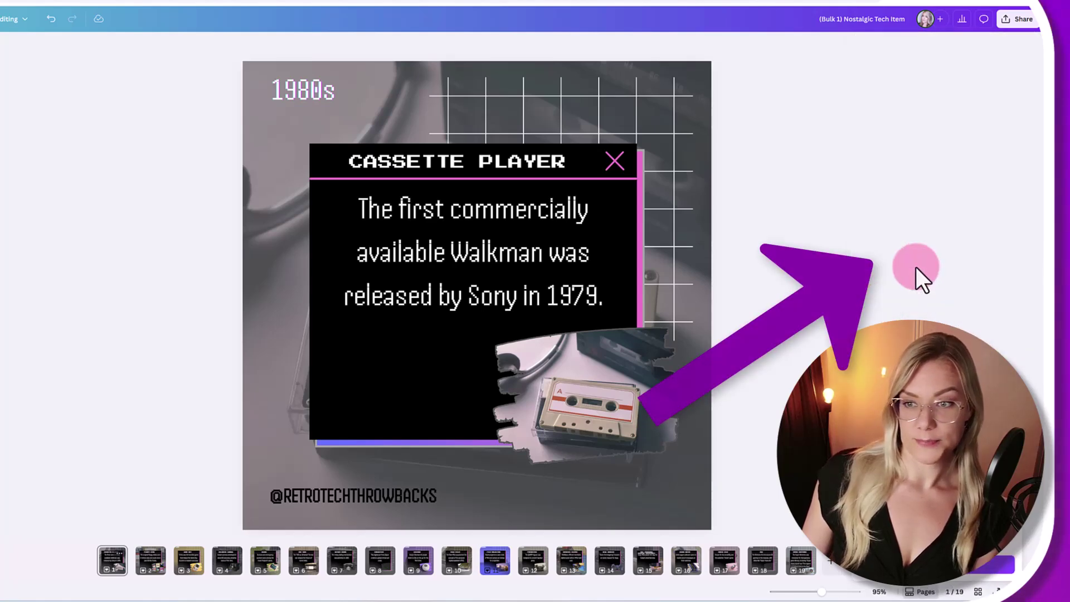